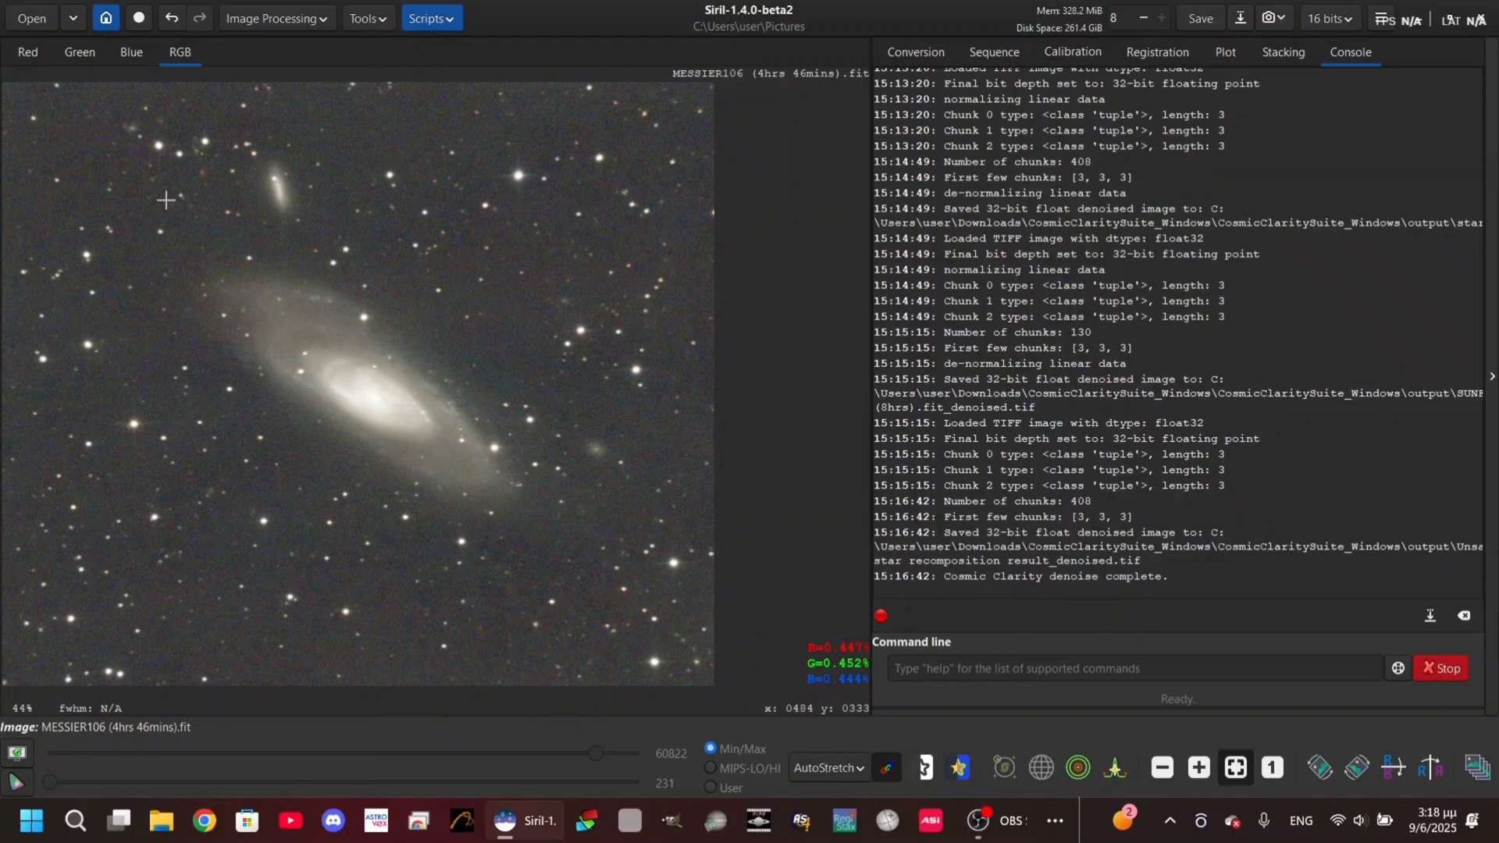
Step: View the blue, green and red channels individually, then return to the RGB view
left_click(832, 767)
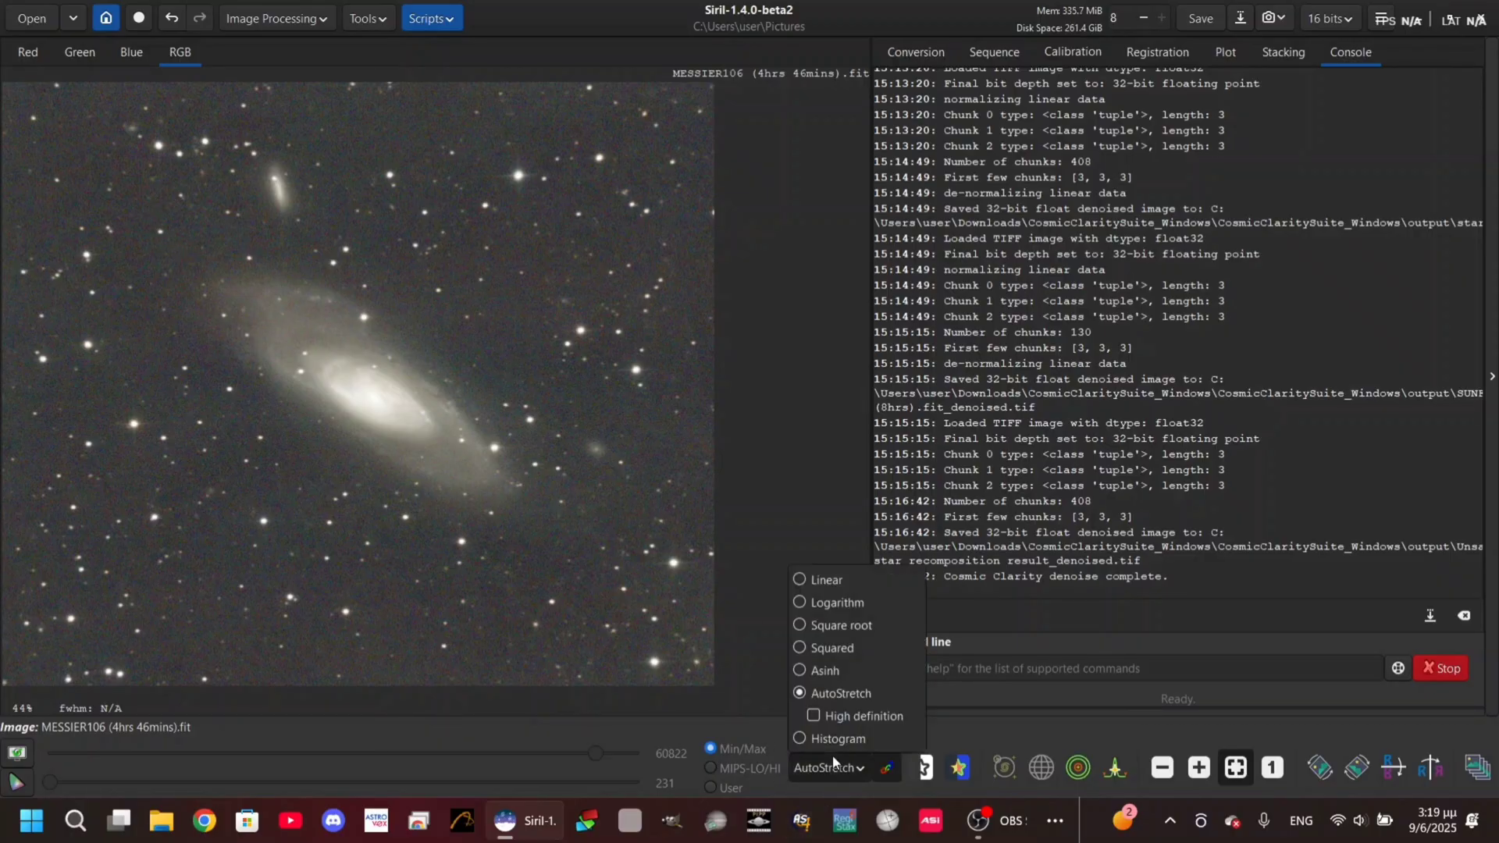
left_click(143, 44)
left_click(140, 48)
left_click(70, 46)
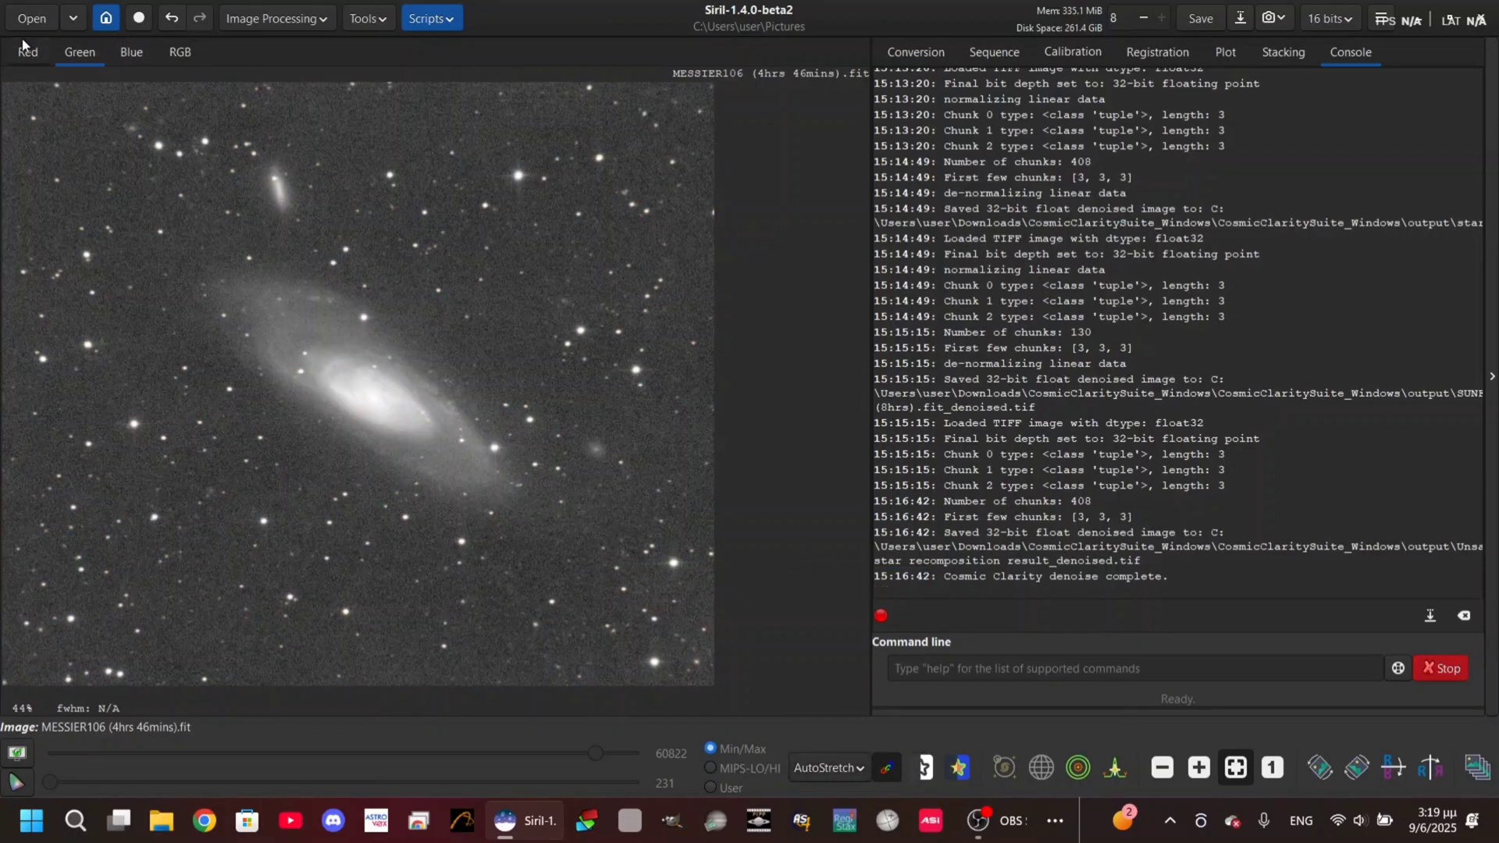
left_click(24, 48)
left_click(179, 53)
Step: Display the image in Linear mode with a user range of 0 to 1822 to reveal the galaxy
left_click(829, 768)
left_click(809, 582)
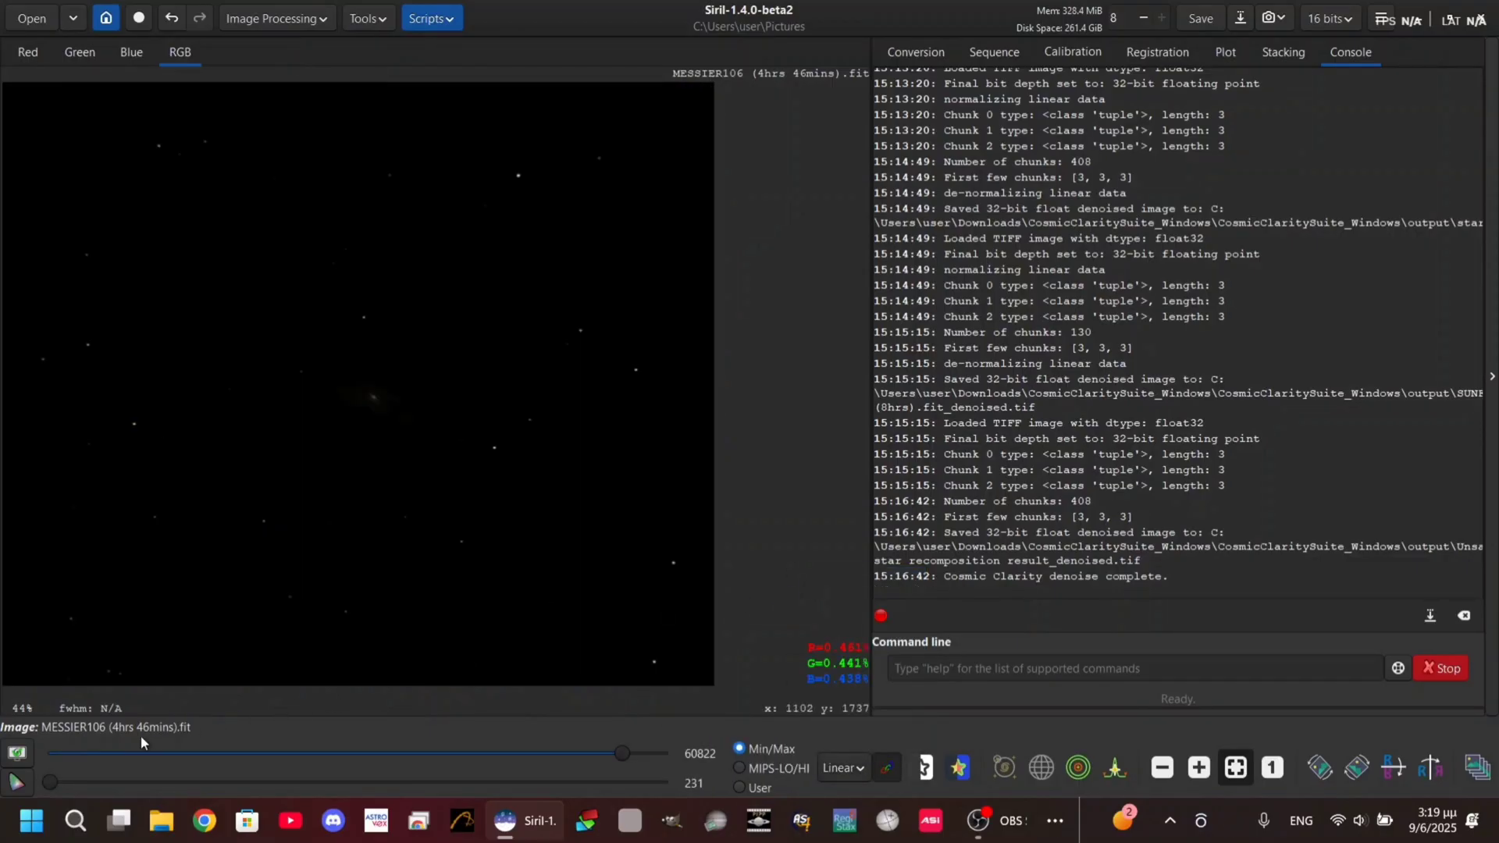
left_click(120, 751)
left_click_drag(120, 748, 36, 779)
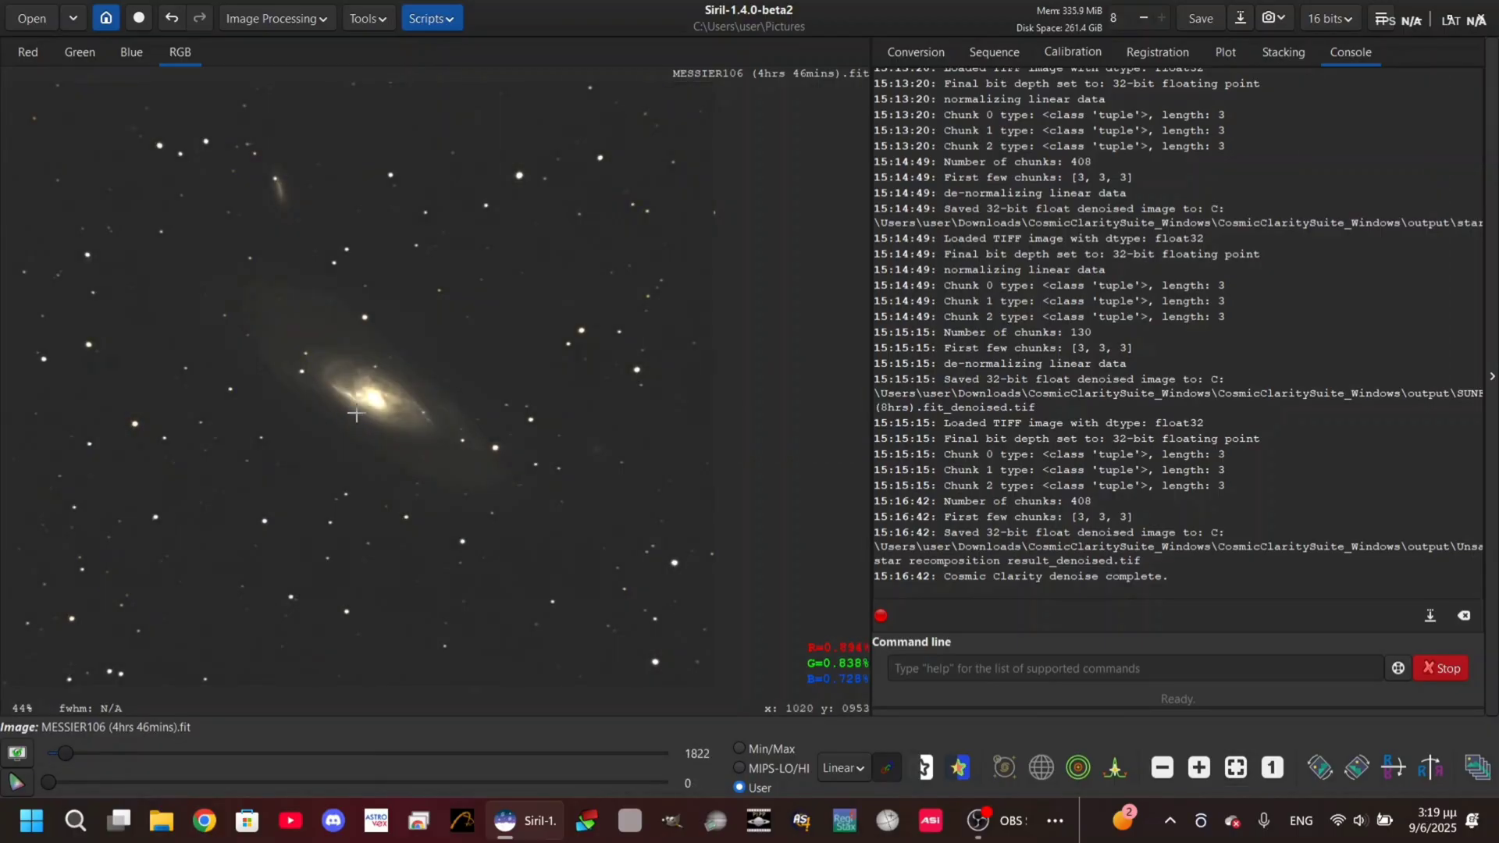
Step: Open Image Processing > Color Calibration, where only manual Color Calibration is available
left_click(279, 11)
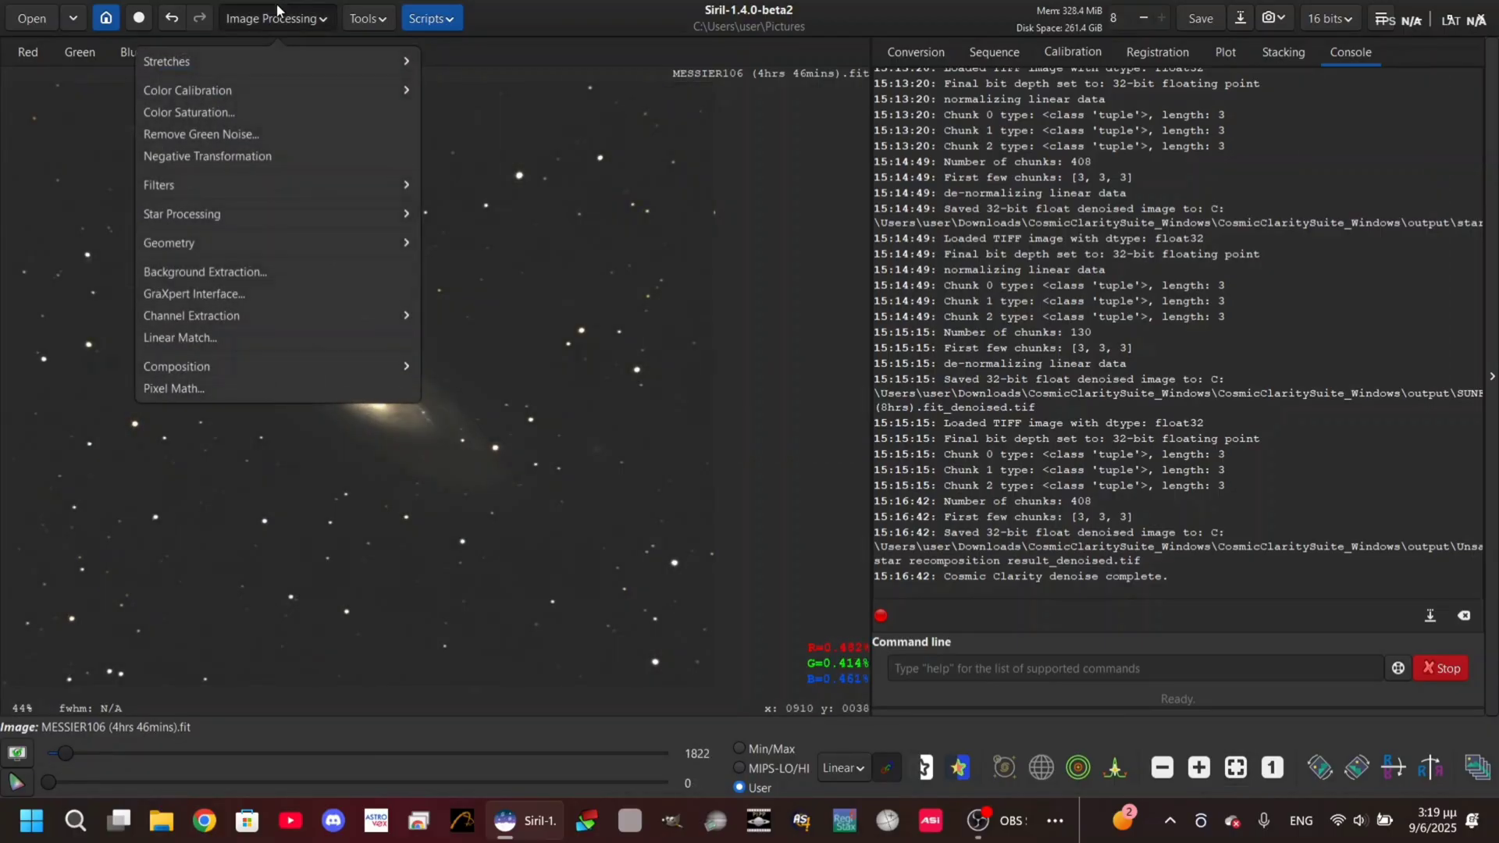
left_click(265, 91)
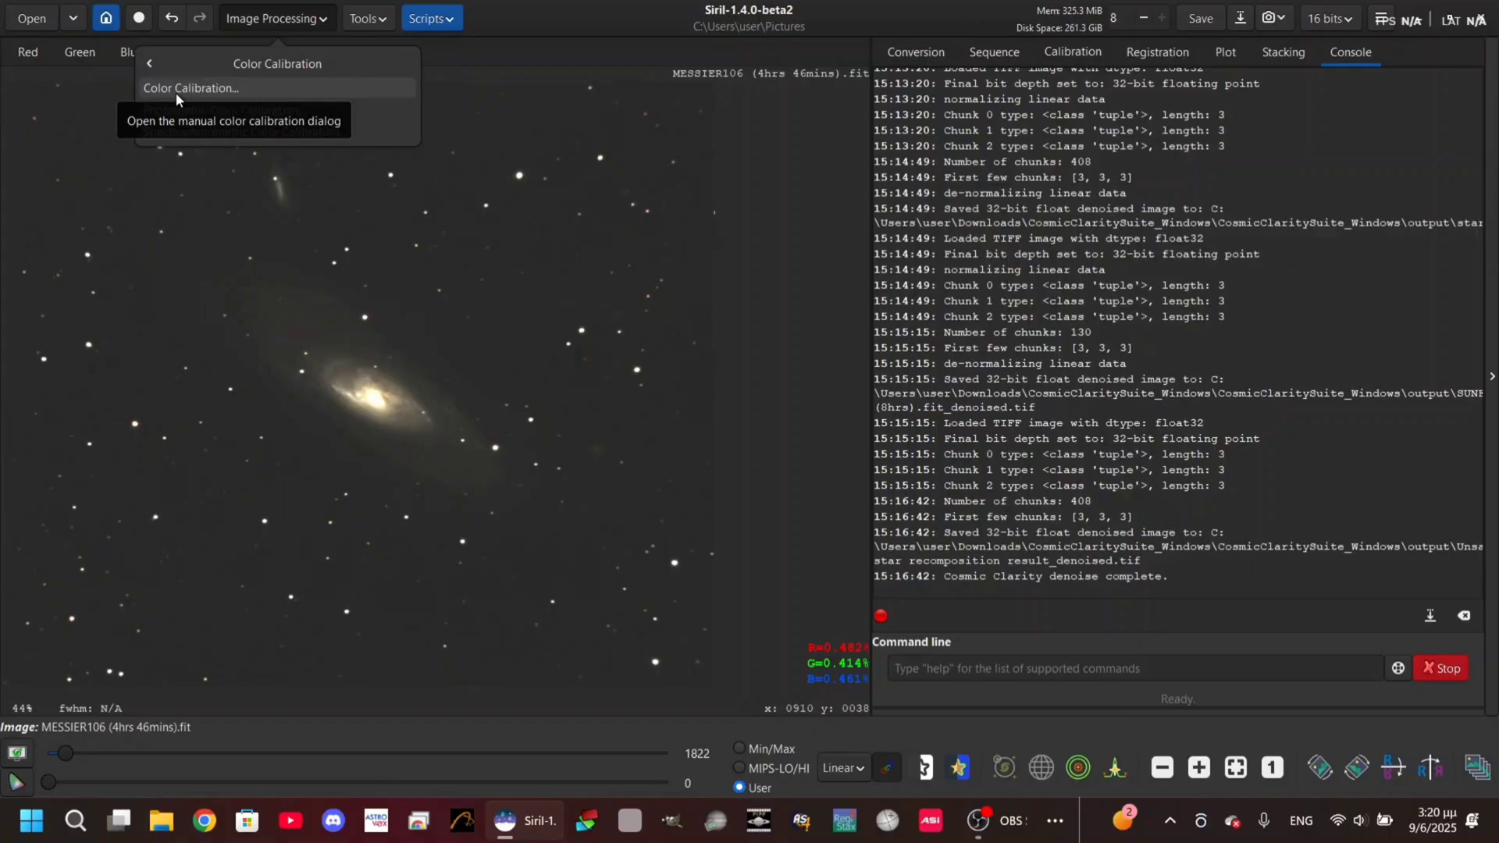
Step: Open the manual Color Calibration dialog and autostretch the view to show the faint sky
left_click(201, 90)
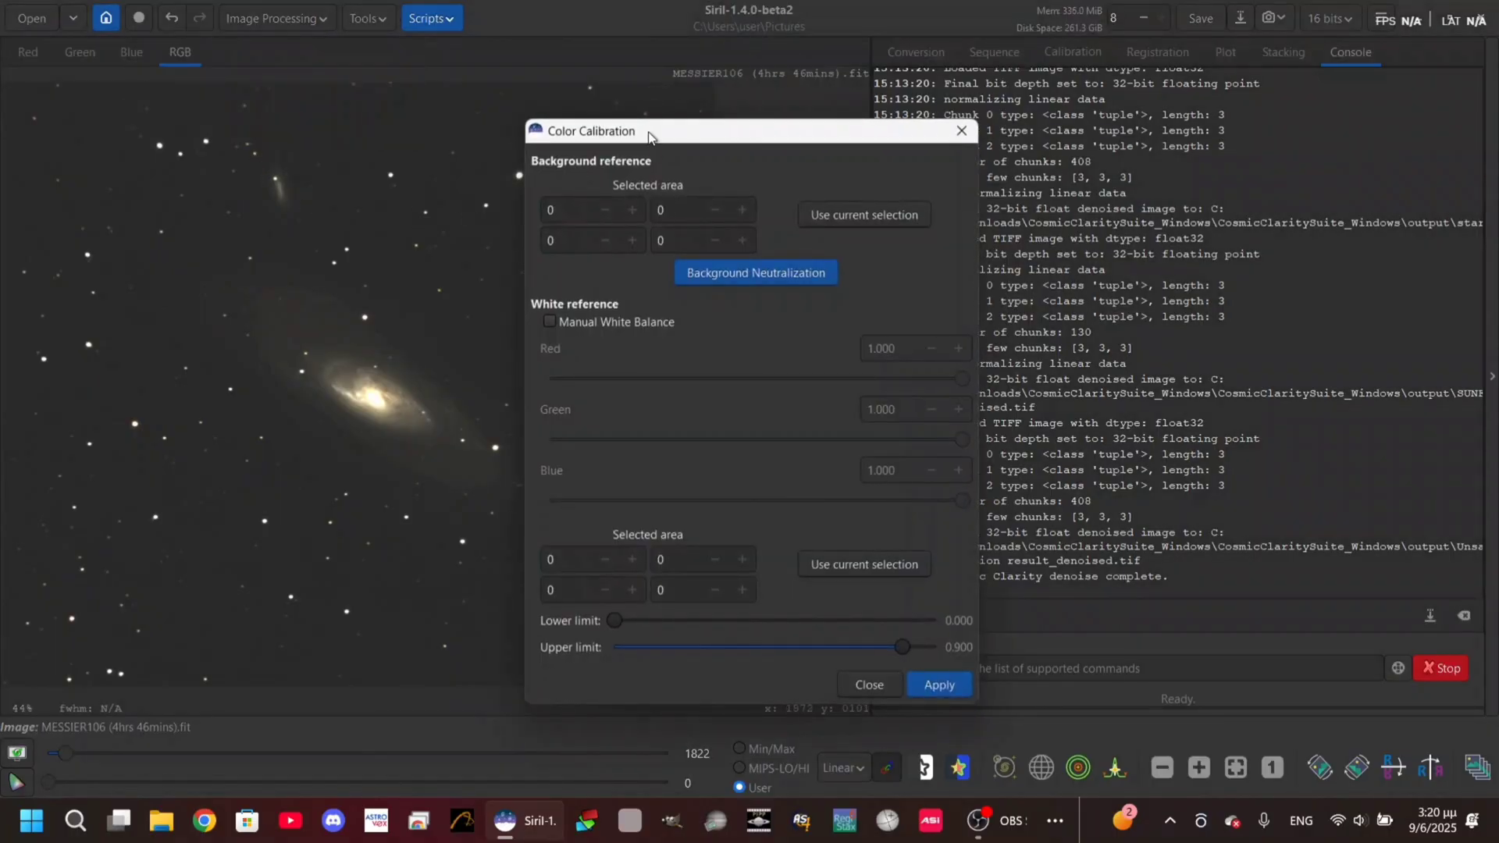
left_click_drag(647, 135, 989, 94)
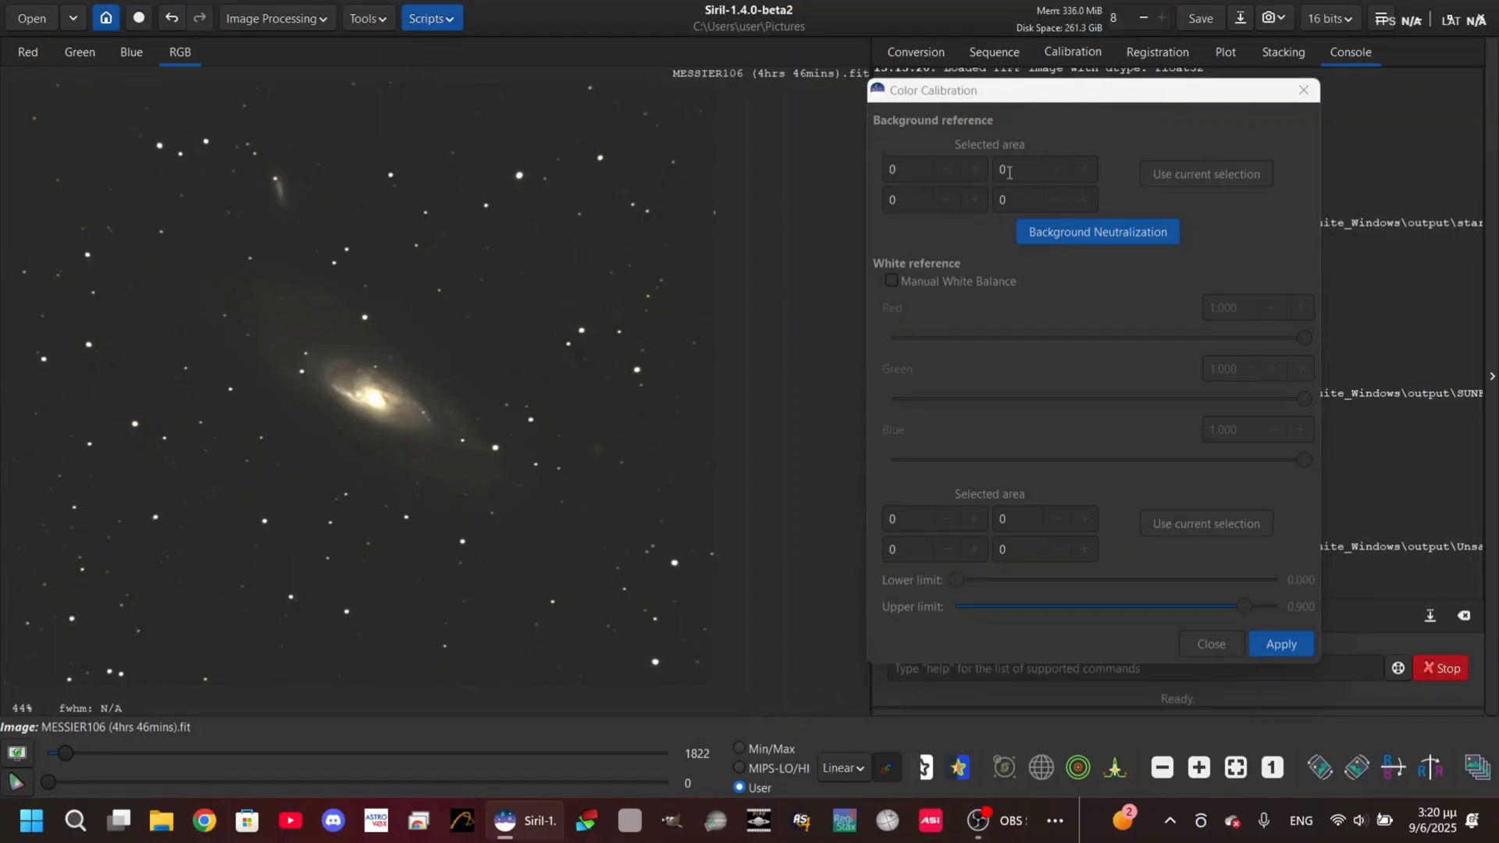
scroll(460, 348, "up", 3)
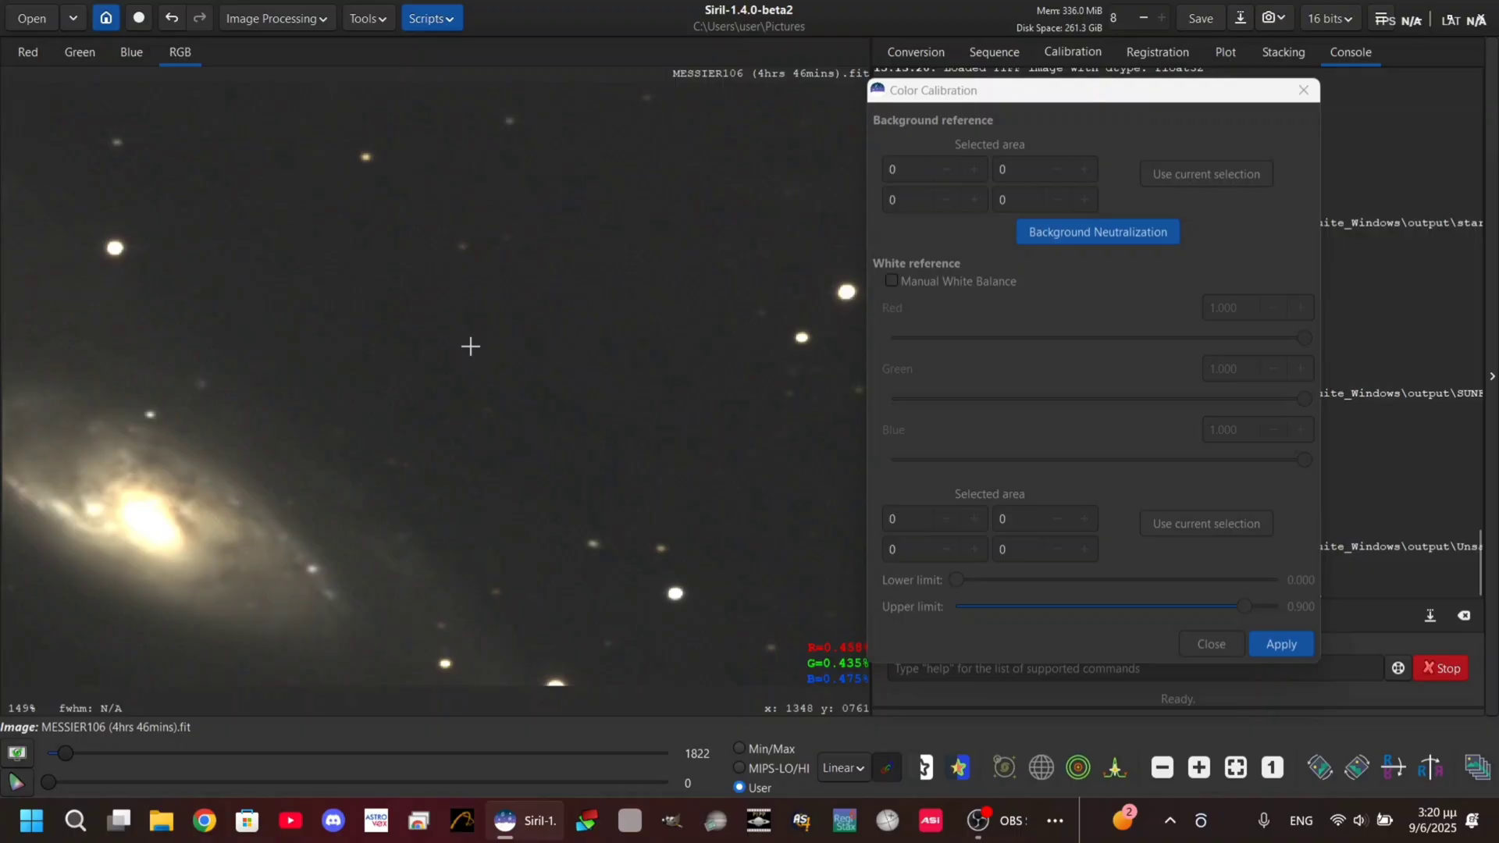
left_click(836, 768)
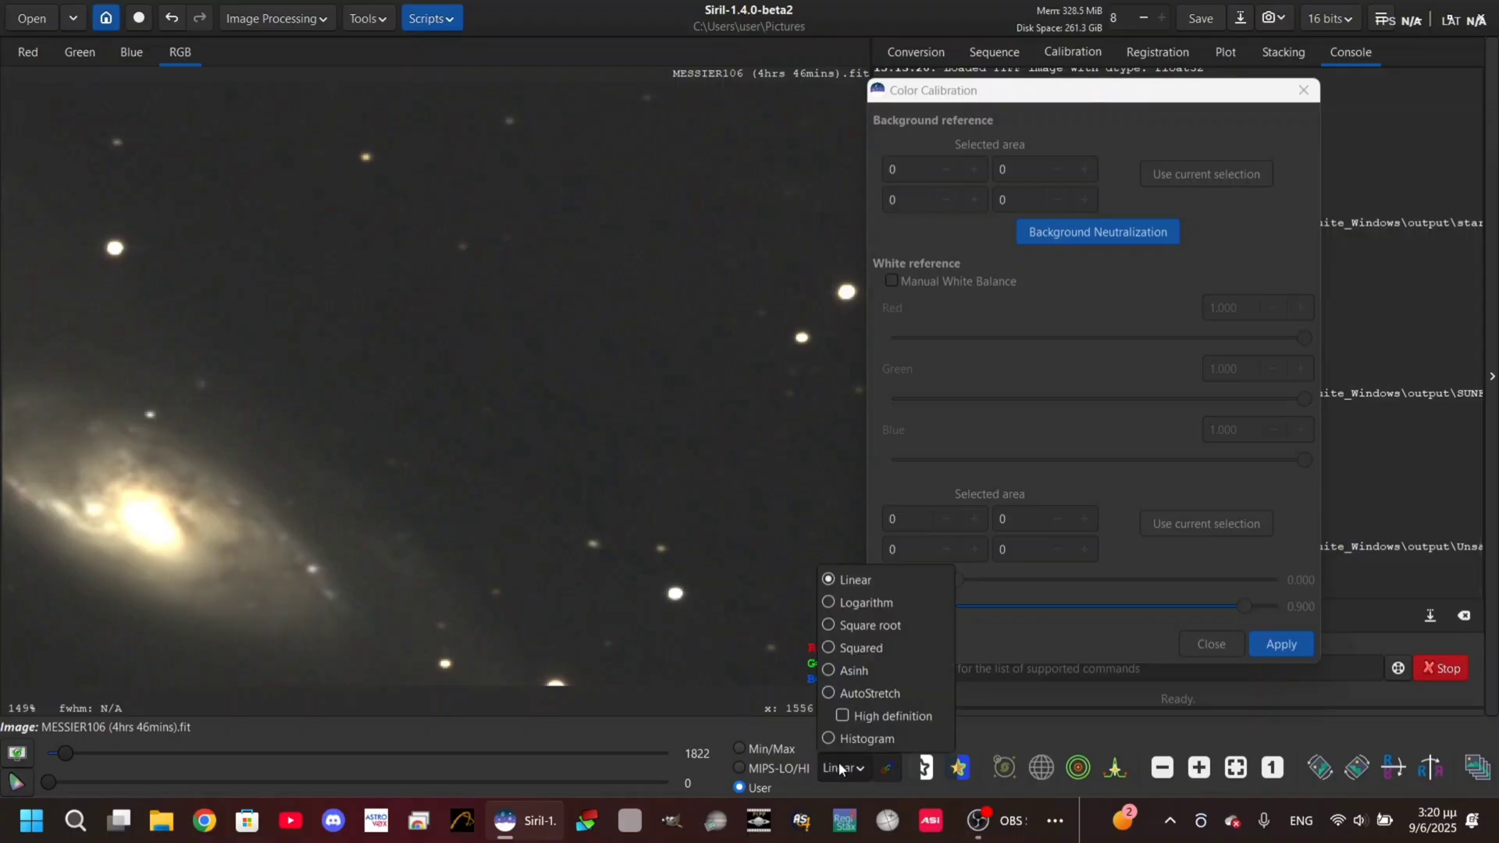
left_click(836, 695)
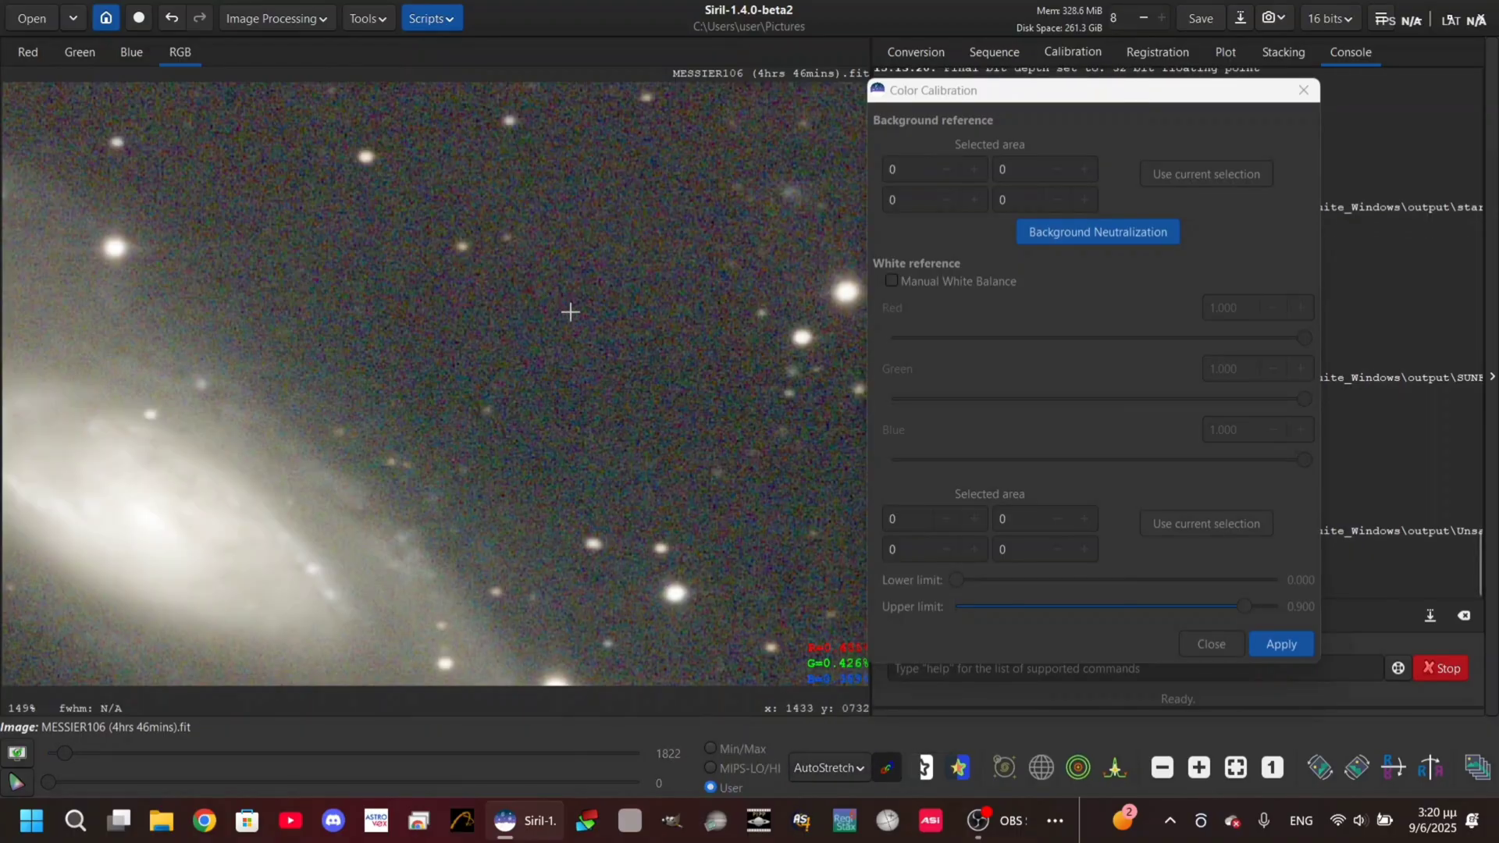
Step: Neutralize the background using the 71×70 px empty-sky patch at 1403, 711 as reference
left_click_drag(534, 287, 618, 369)
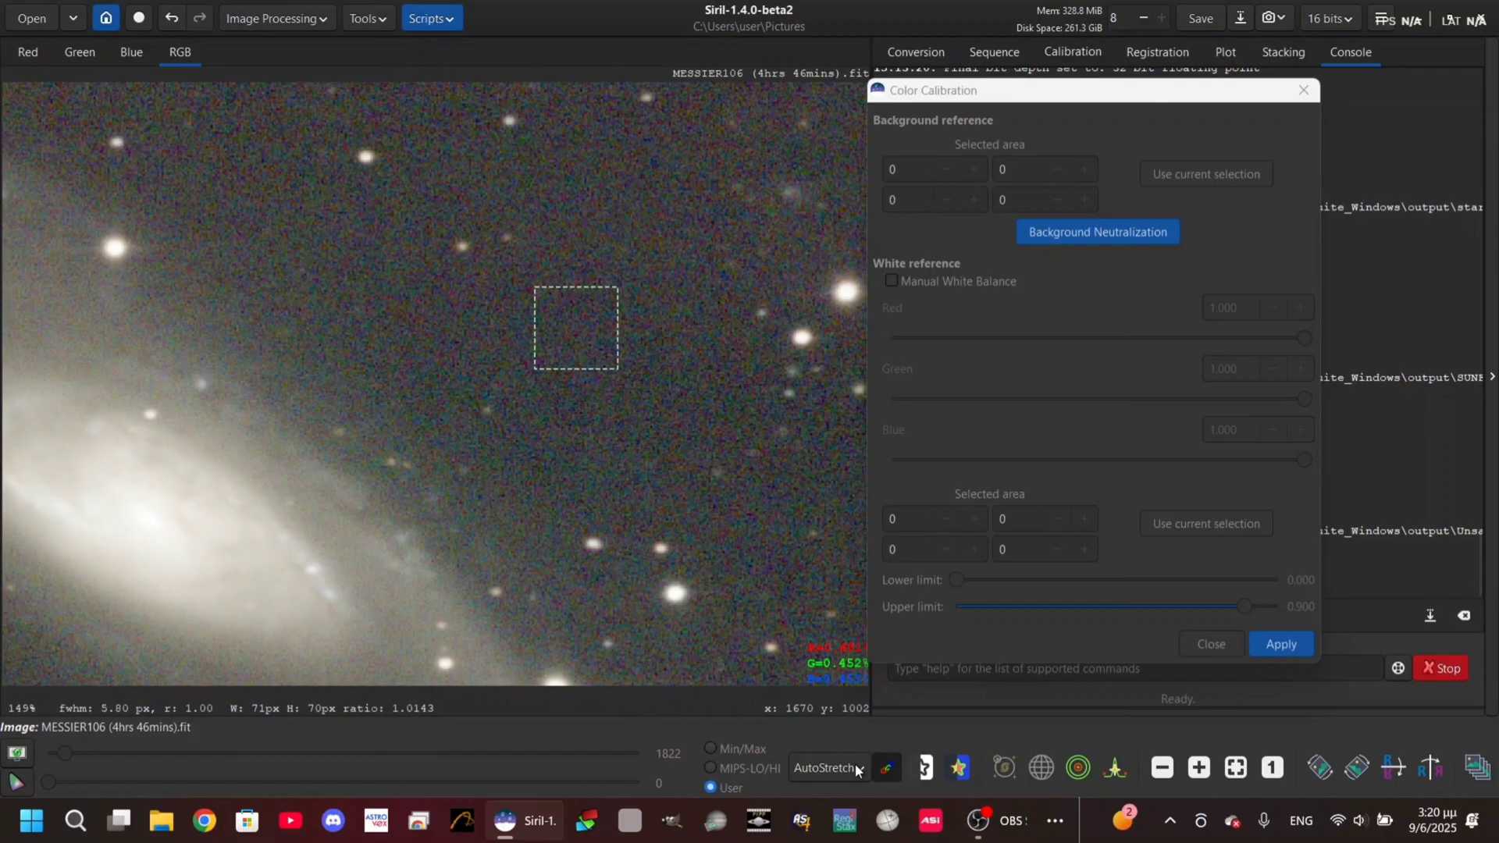
left_click(1240, 770)
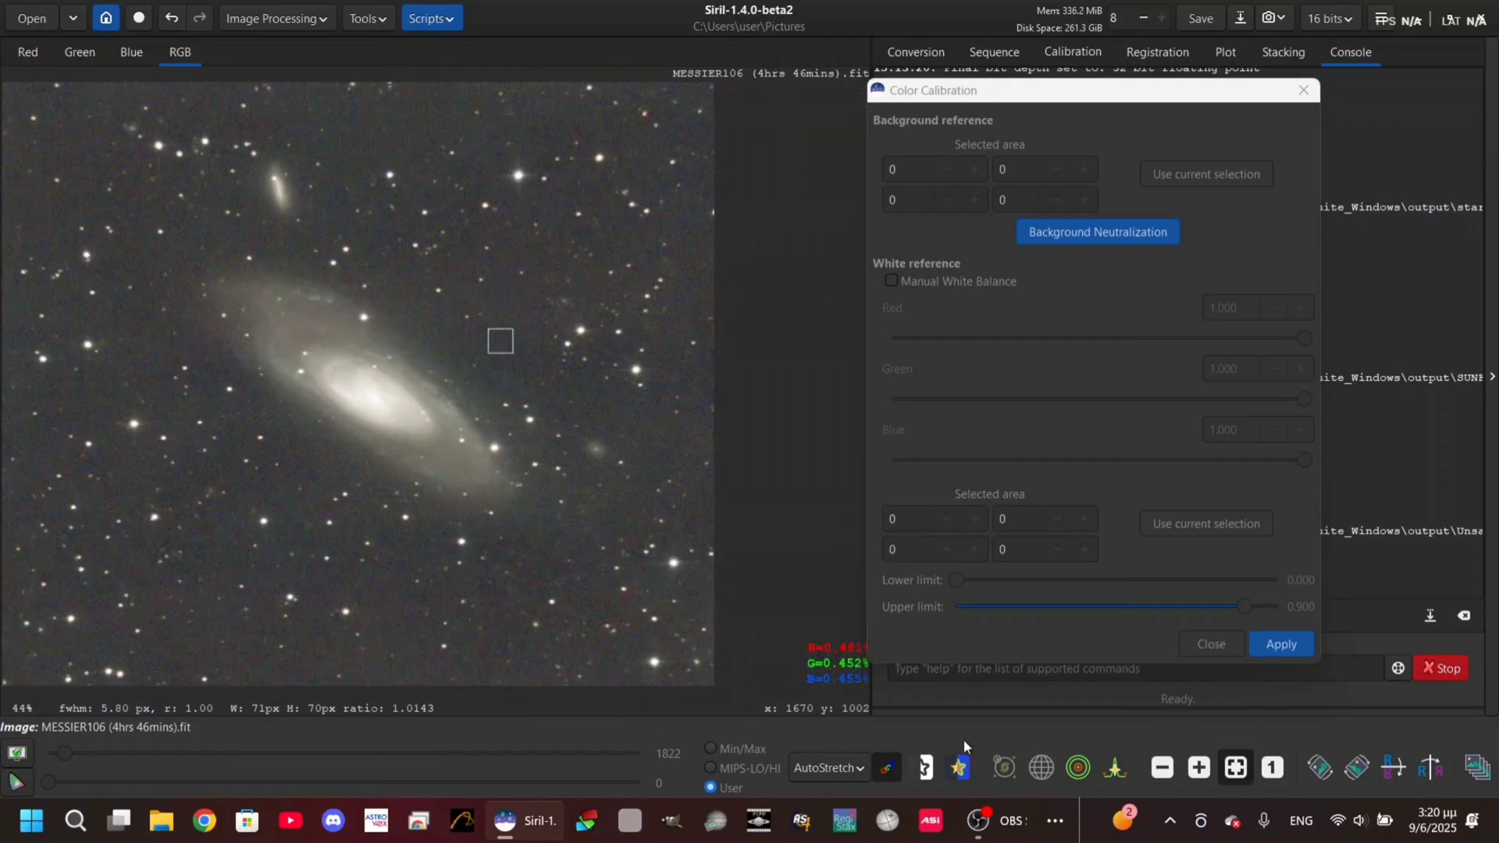
left_click(1177, 180)
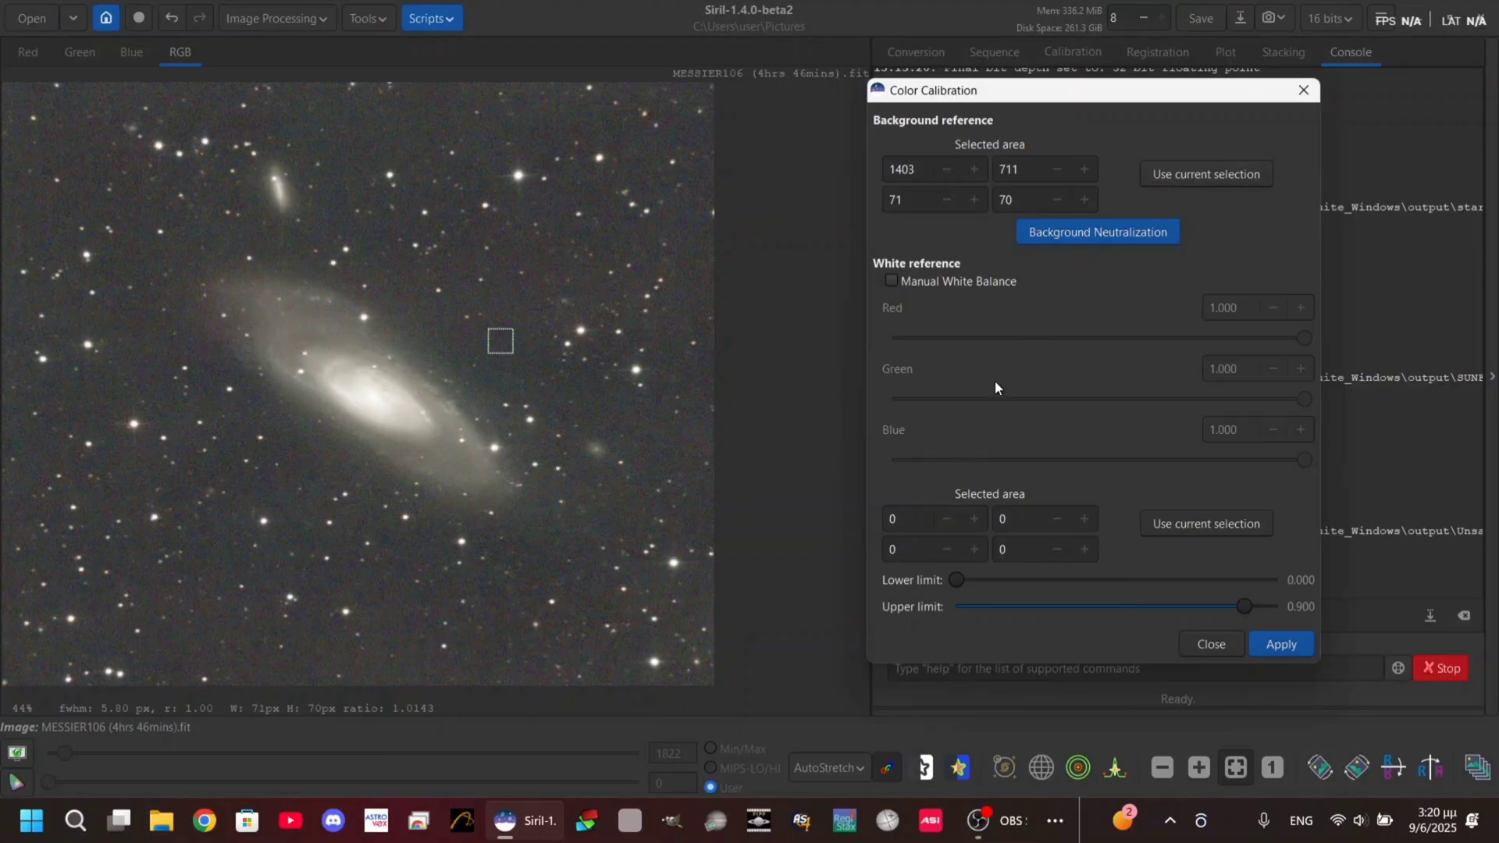
left_click(1119, 224)
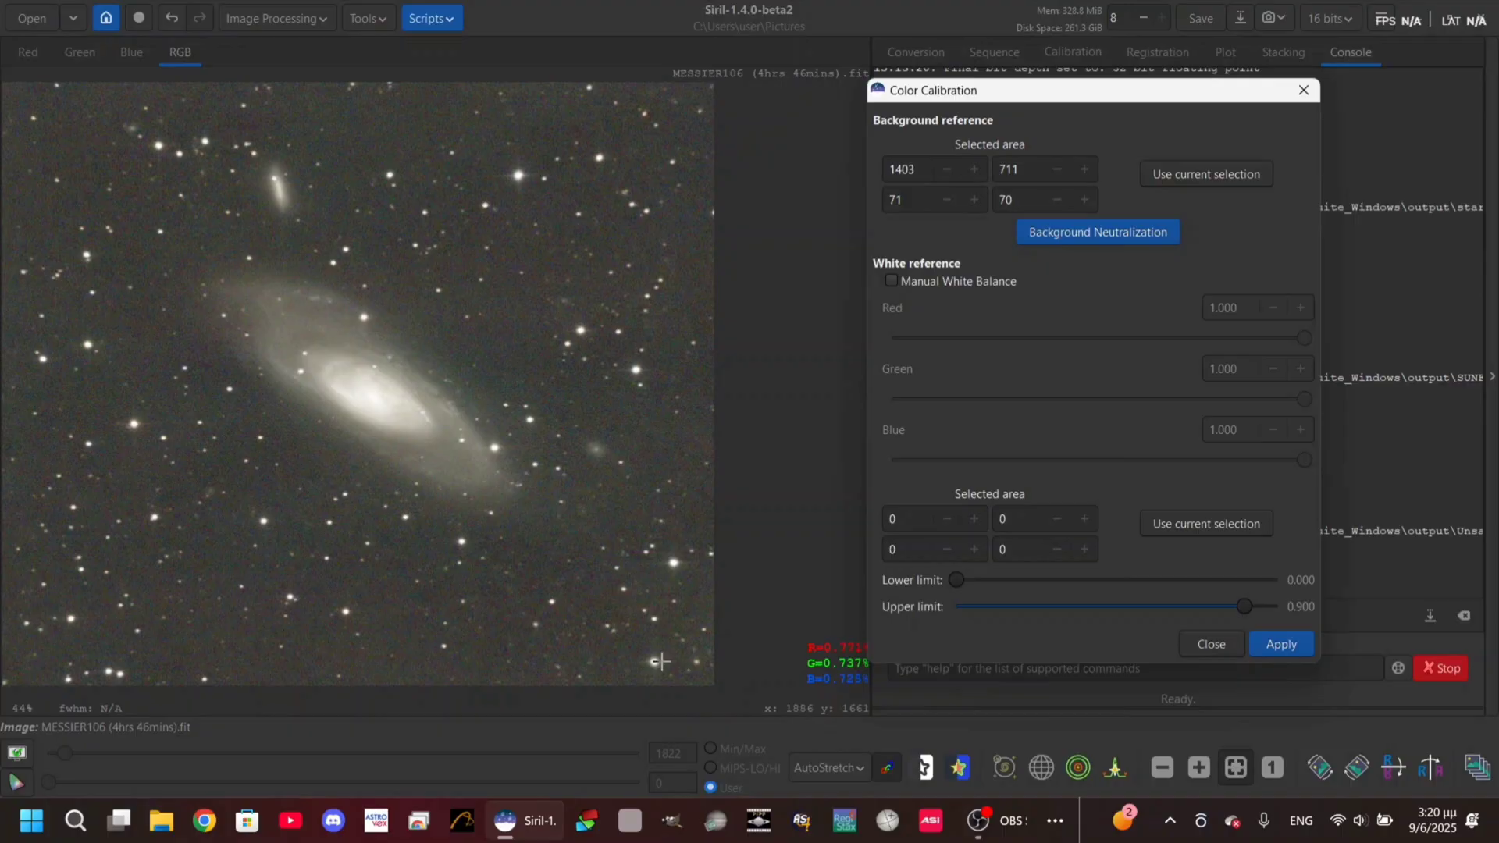
left_click(827, 768)
Step: Use a small galaxy patch as the white reference and apply the colour calibration
left_click(804, 586)
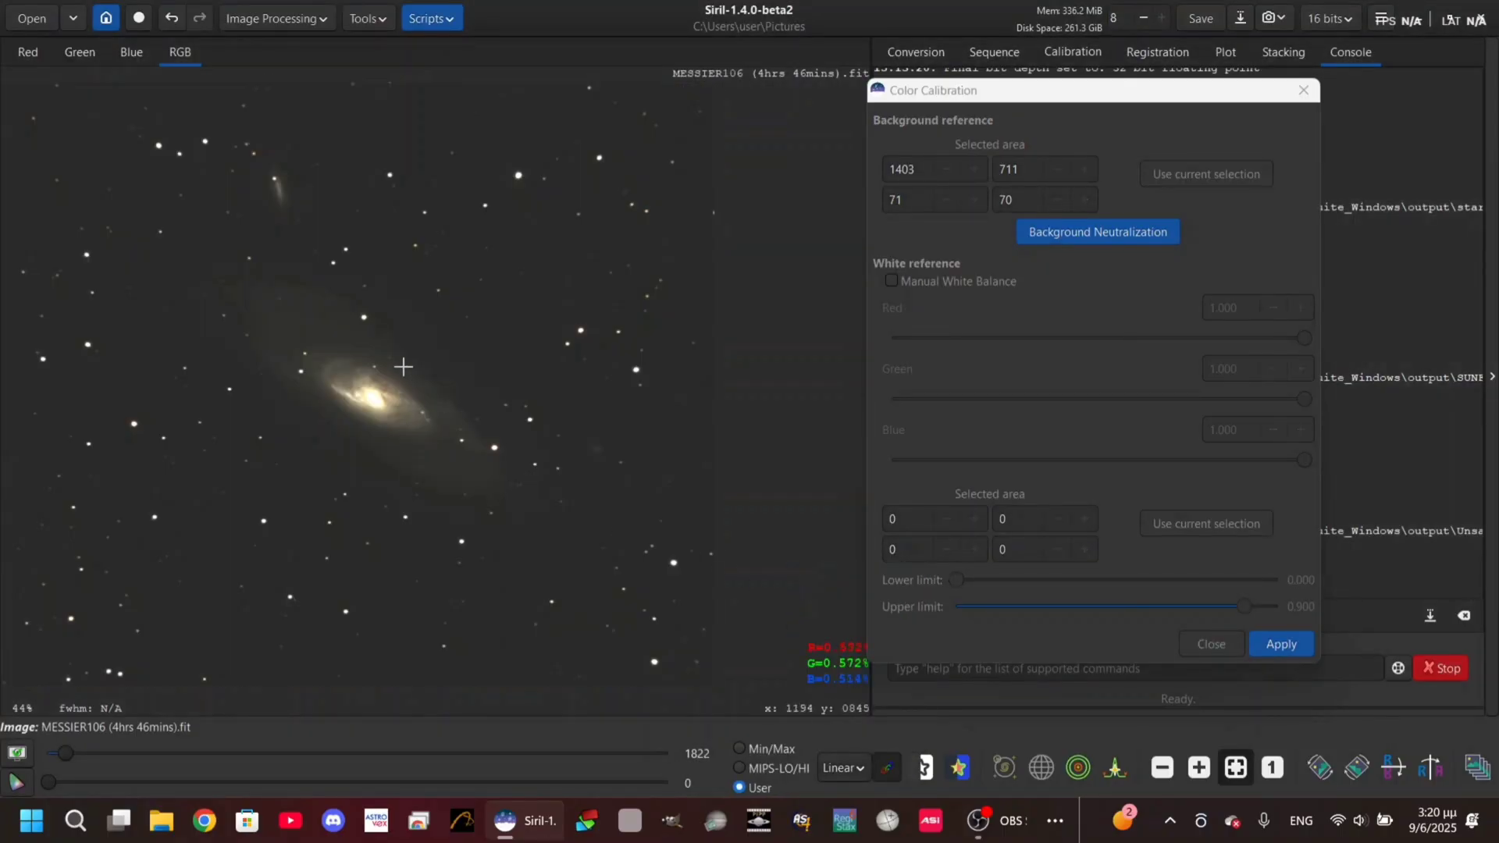
scroll(465, 445, "up", 3)
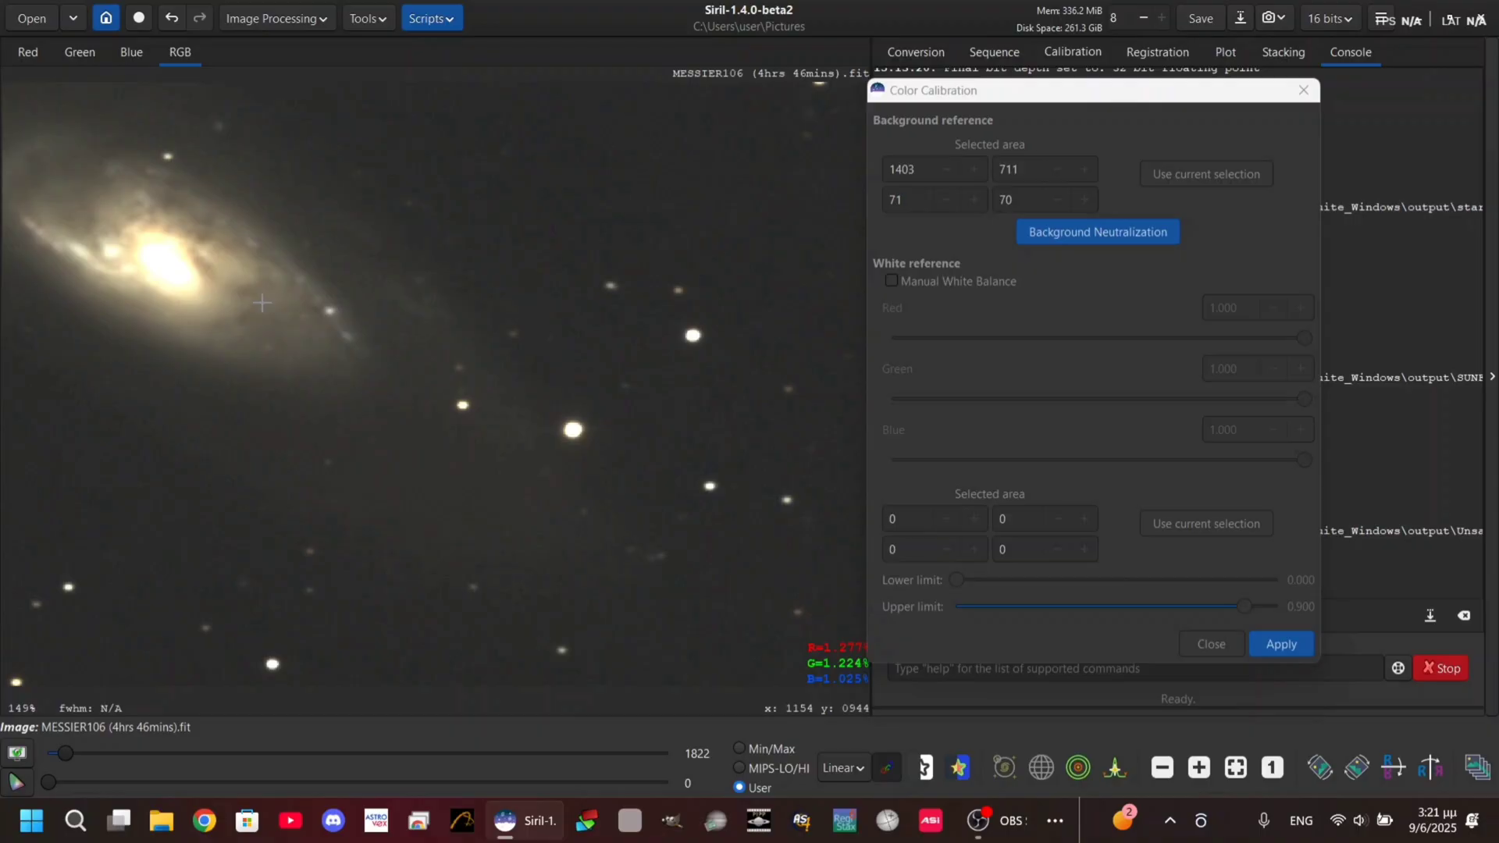
left_click_drag(262, 303, 293, 337)
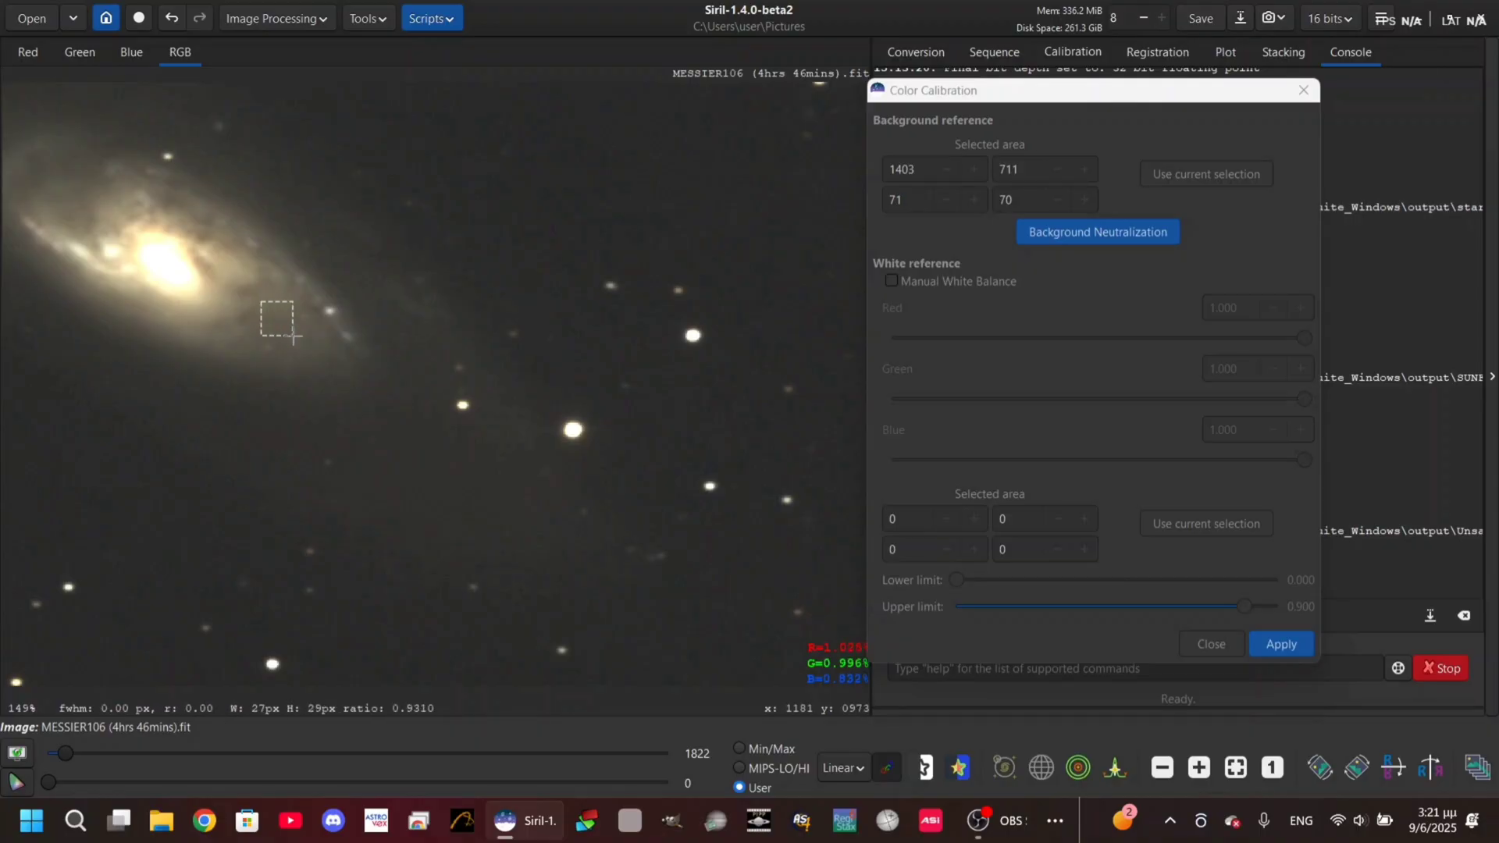
left_click(1201, 531)
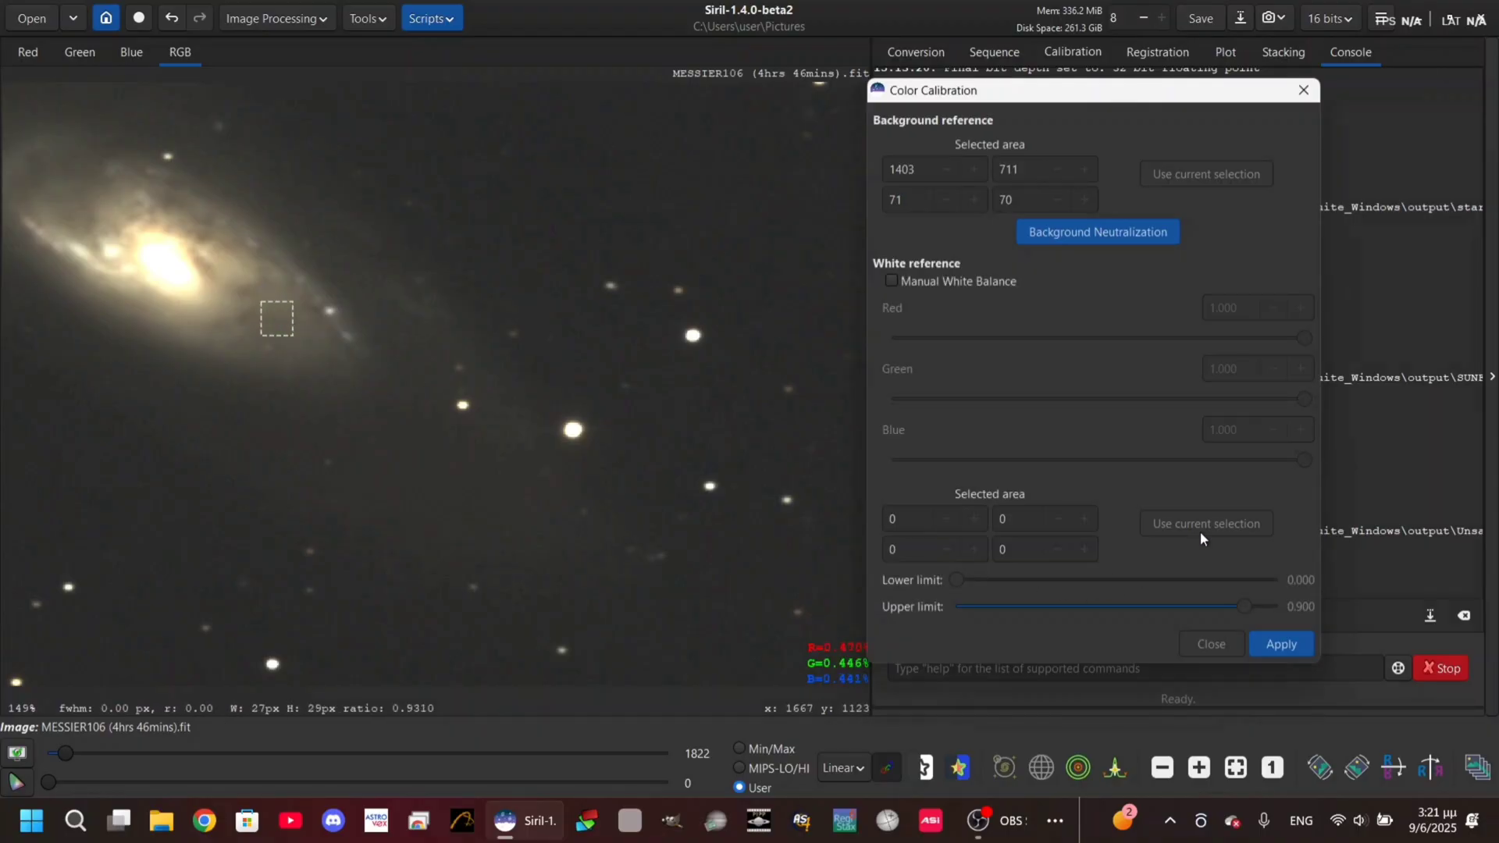
left_click(1267, 645)
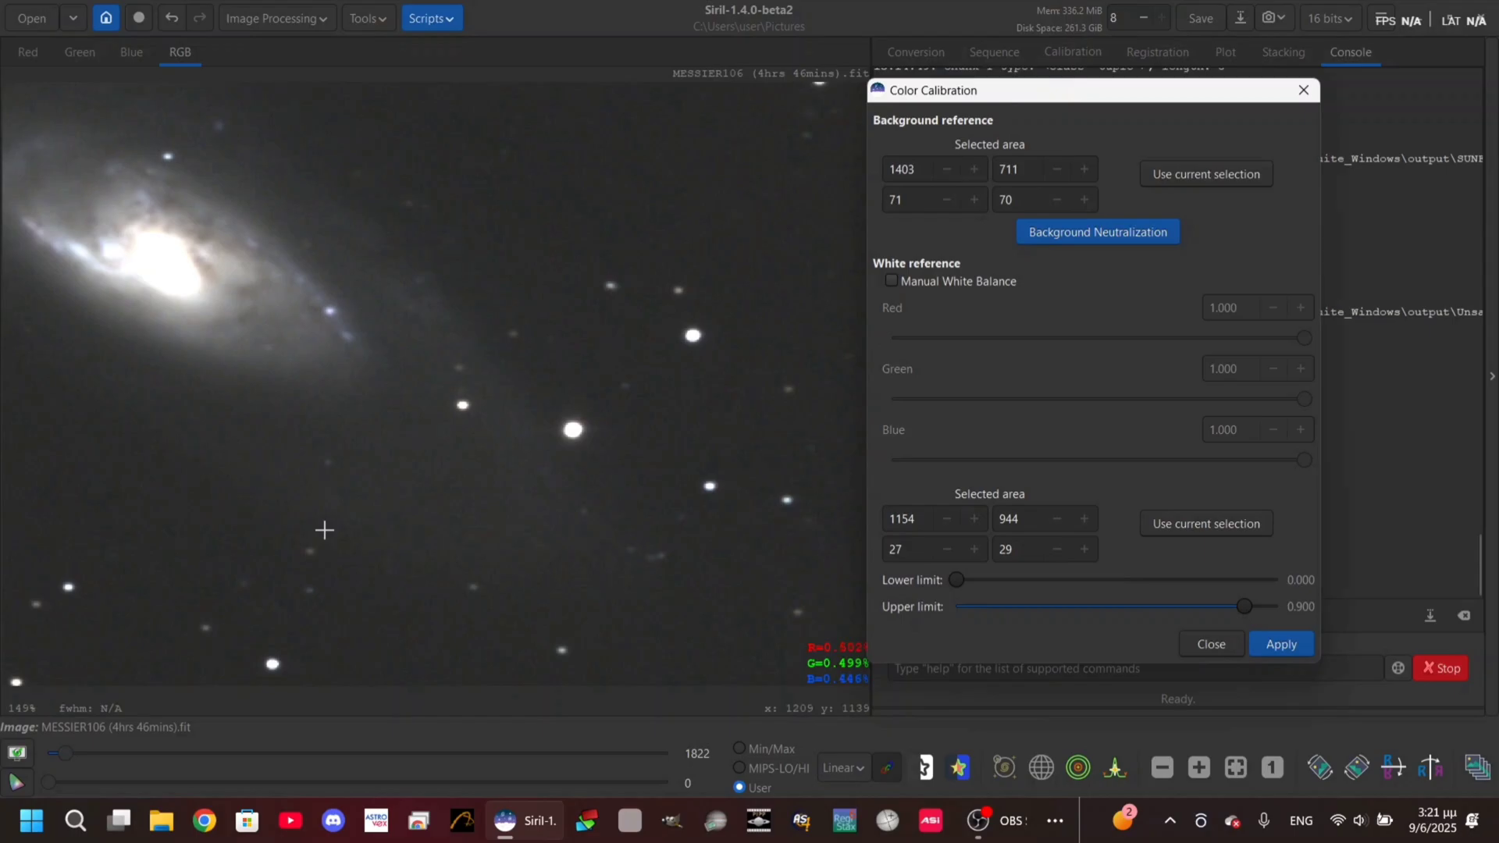
left_click(1247, 763)
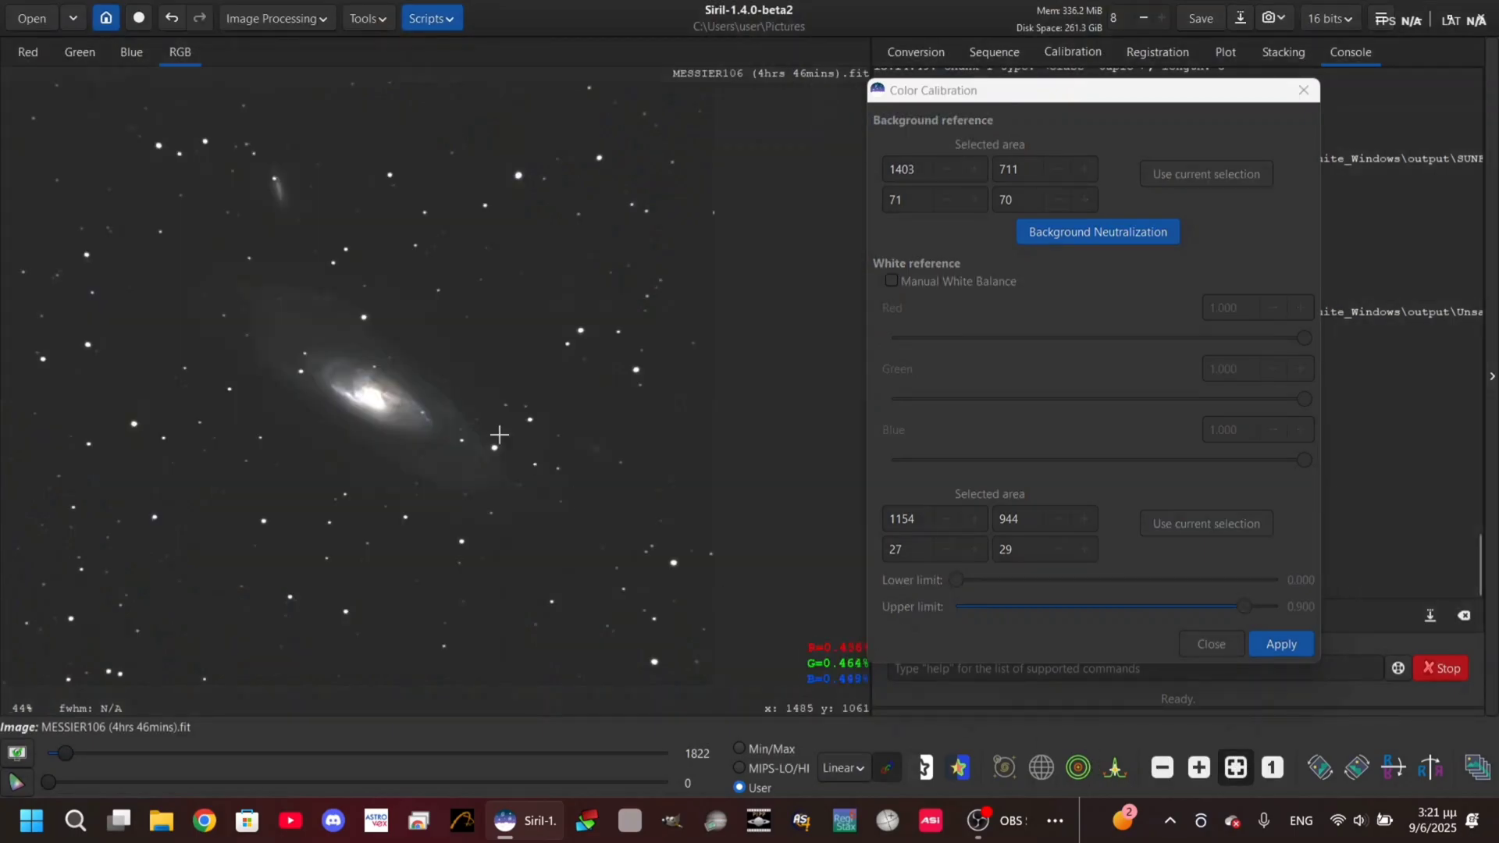
Step: Inspect the calibrated image autostretched, then in linear display
left_click(843, 768)
left_click(827, 686)
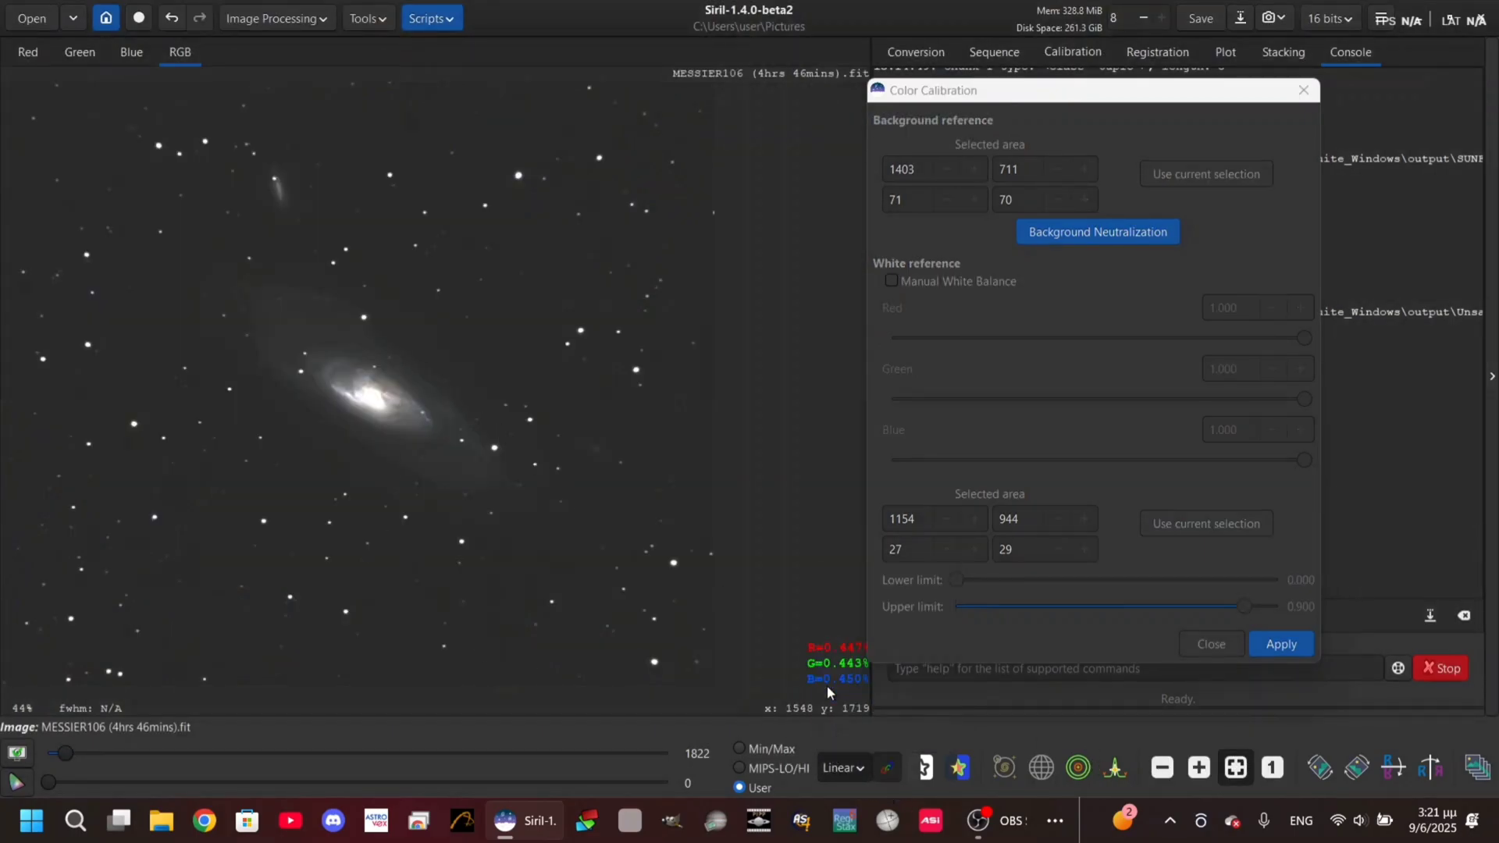
scroll(328, 375, "up", 2)
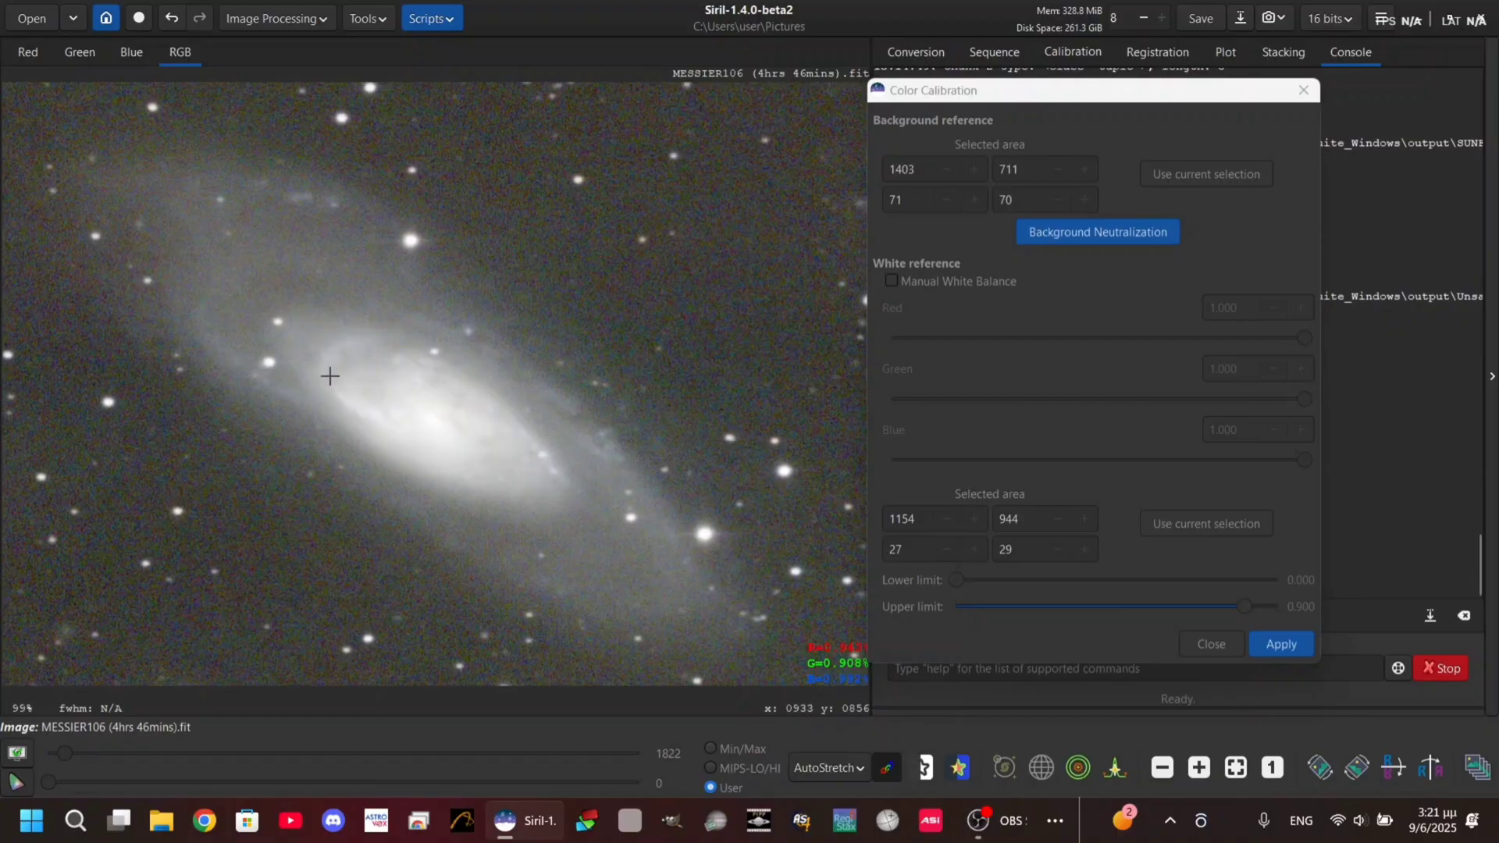
scroll(334, 394, "down", 2)
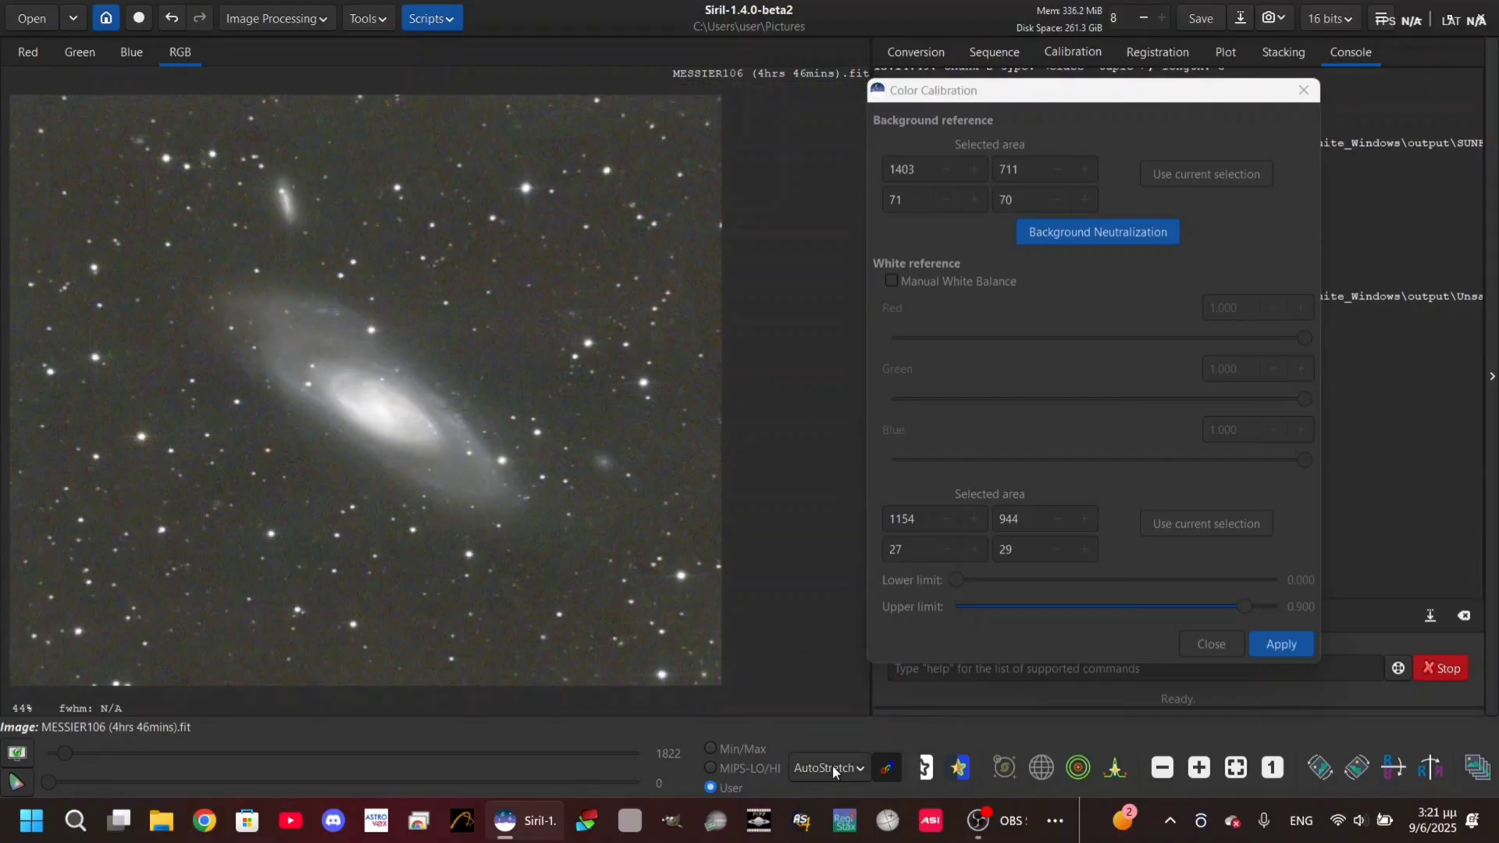
left_click(832, 766)
left_click(809, 579)
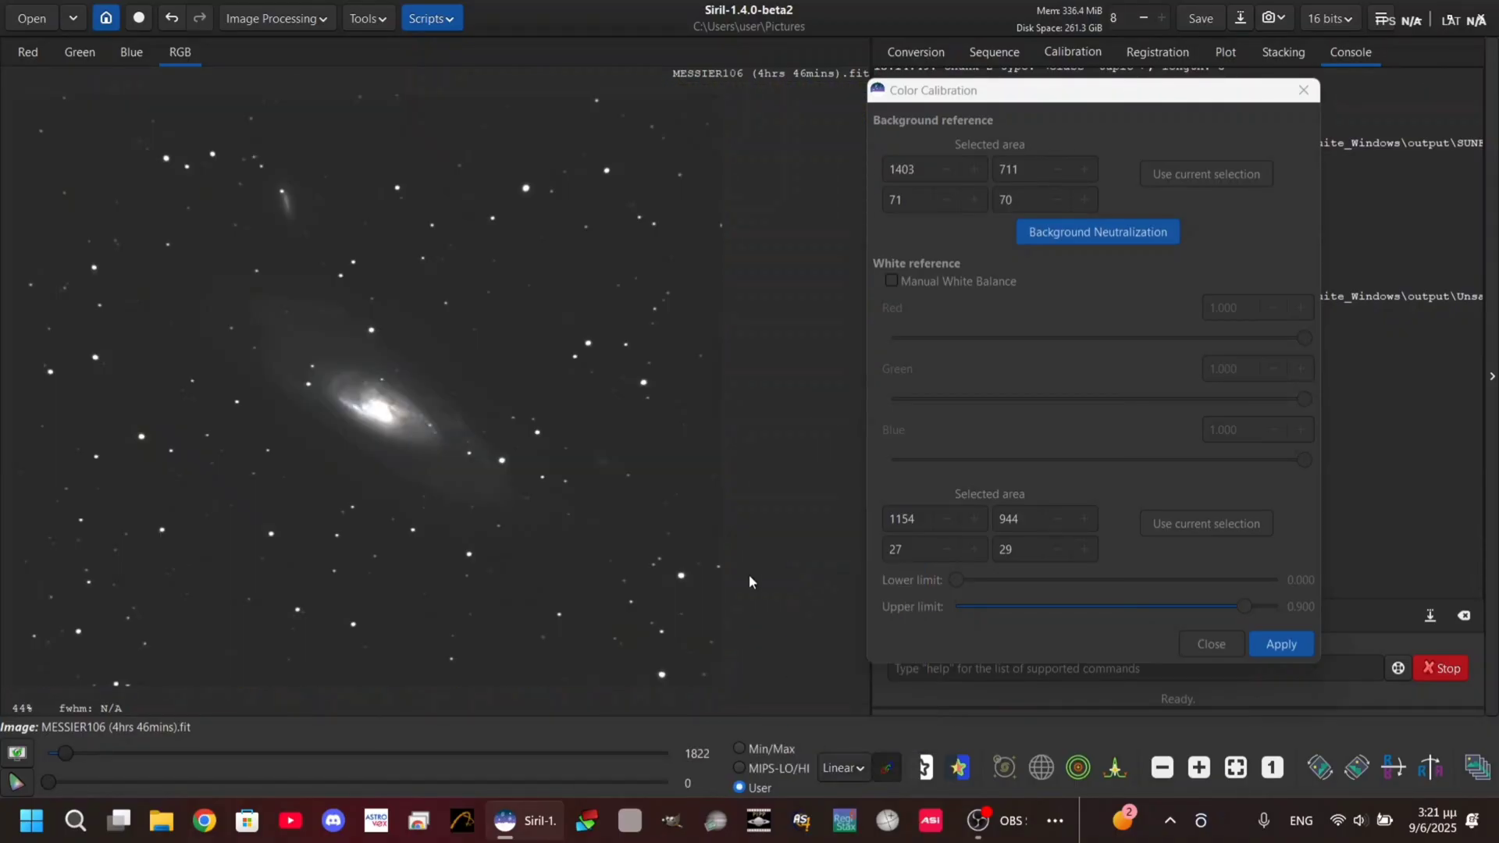
scroll(422, 437, "up", 2)
scroll(423, 437, "down", 1)
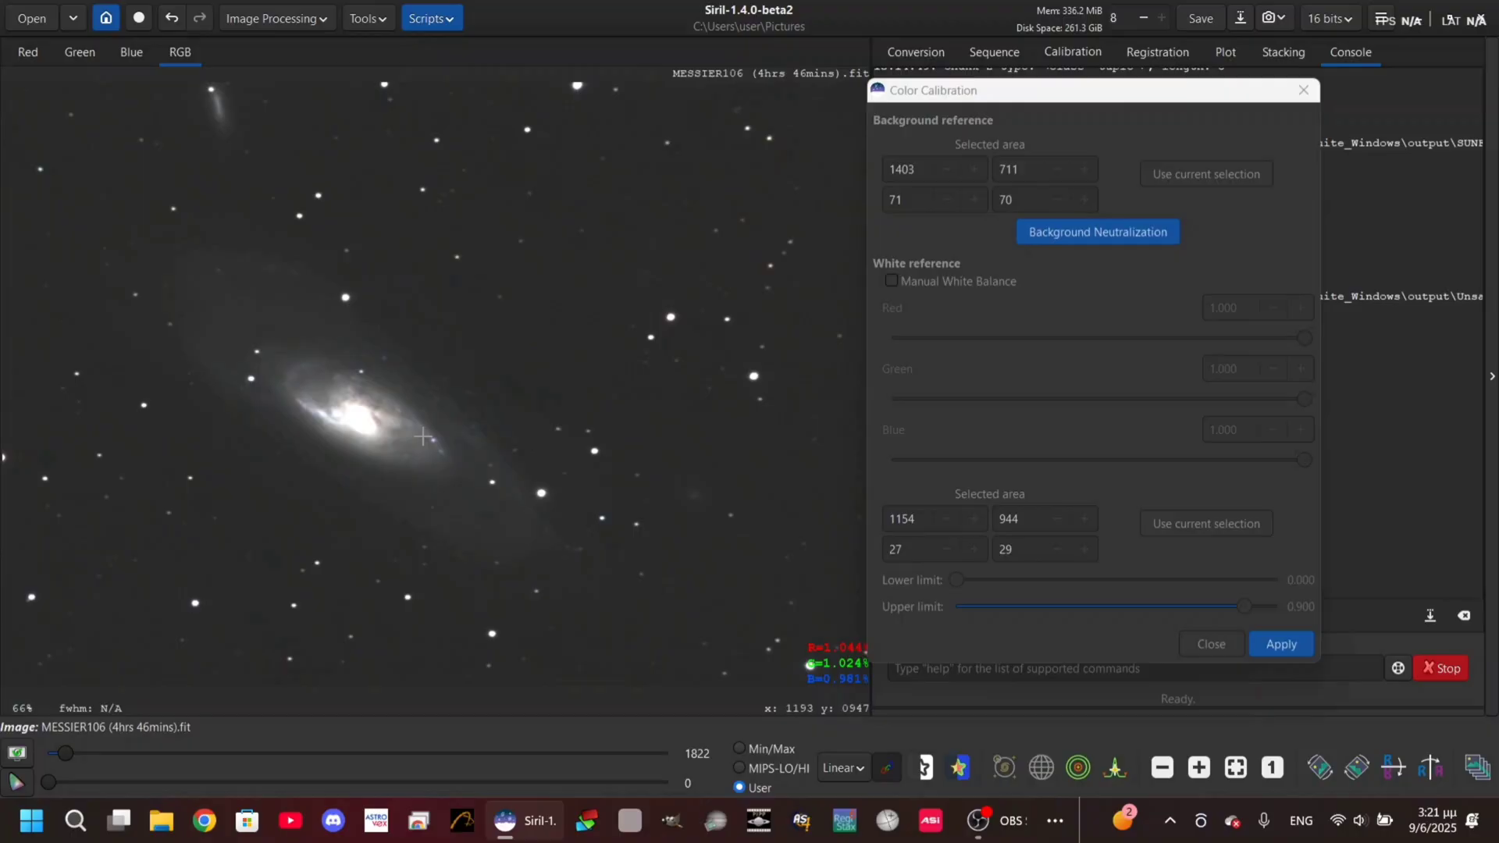
Step: Compare with undo/redo, then apply manual white balance with red 0.844, green and blue 1.000
left_click(171, 17)
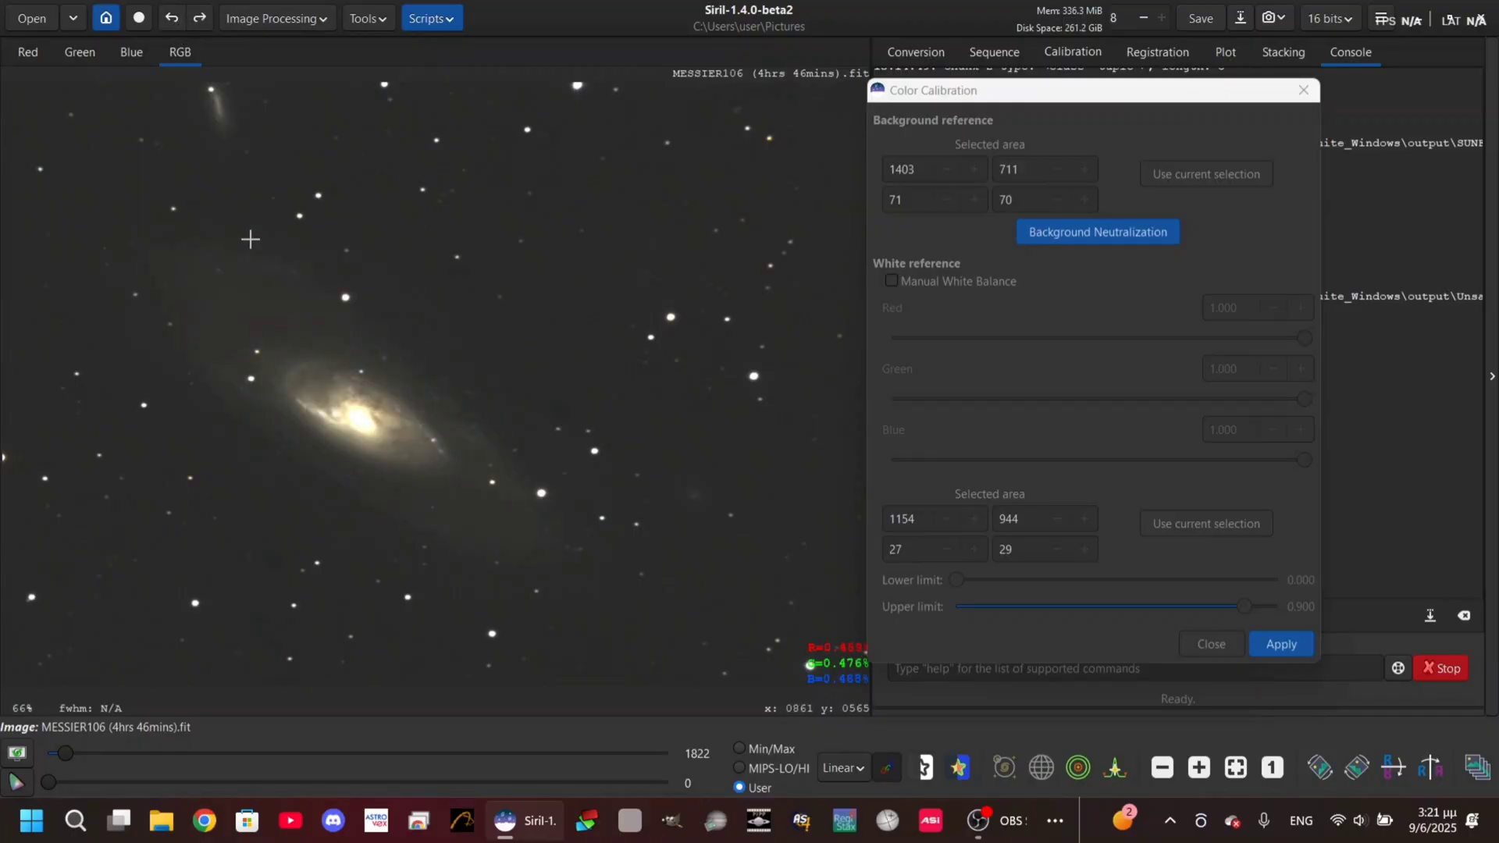
left_click(197, 21)
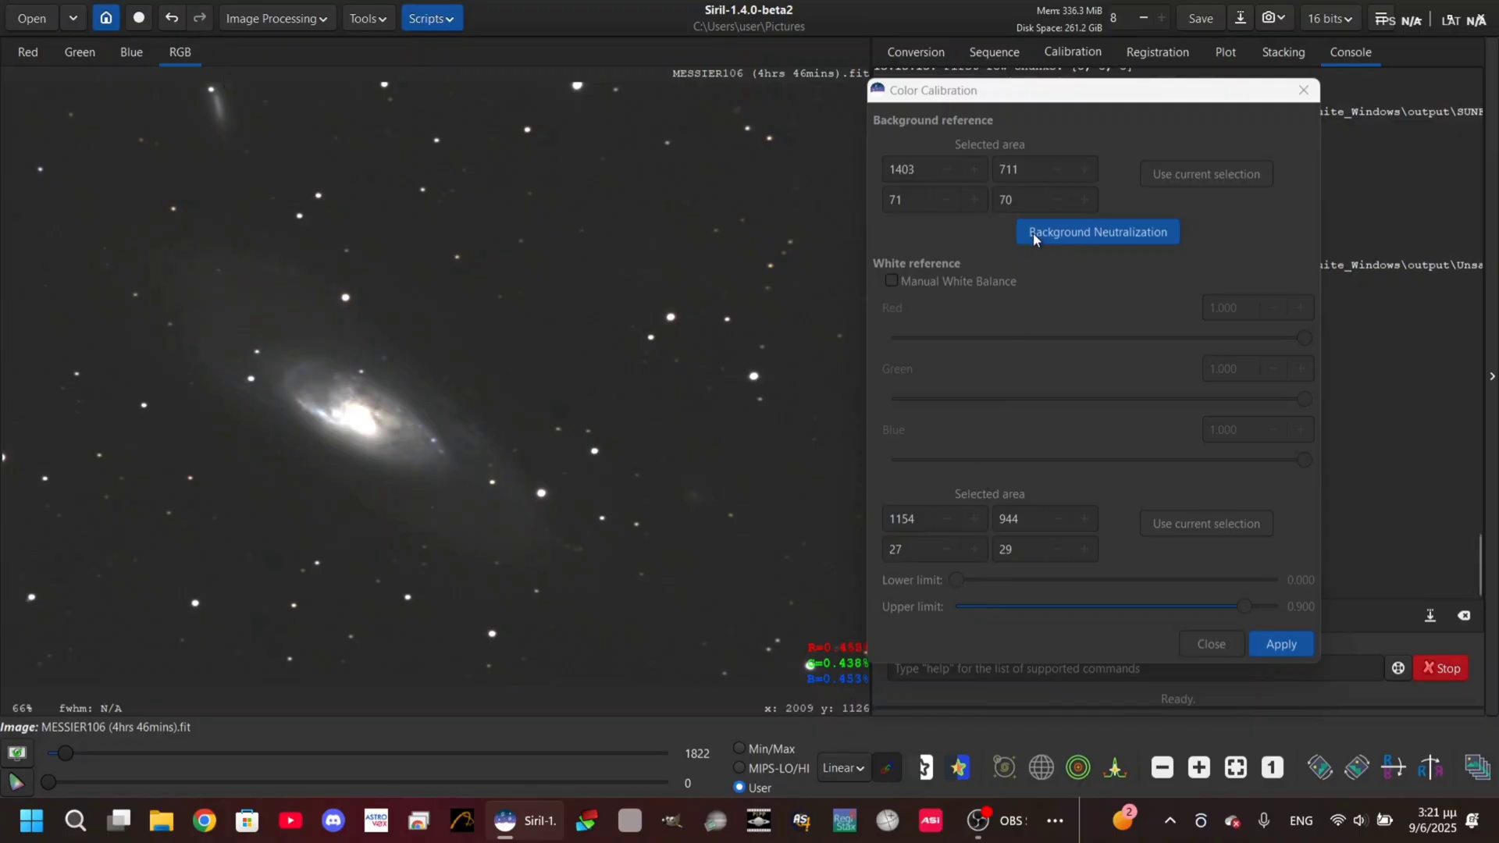
left_click(891, 278)
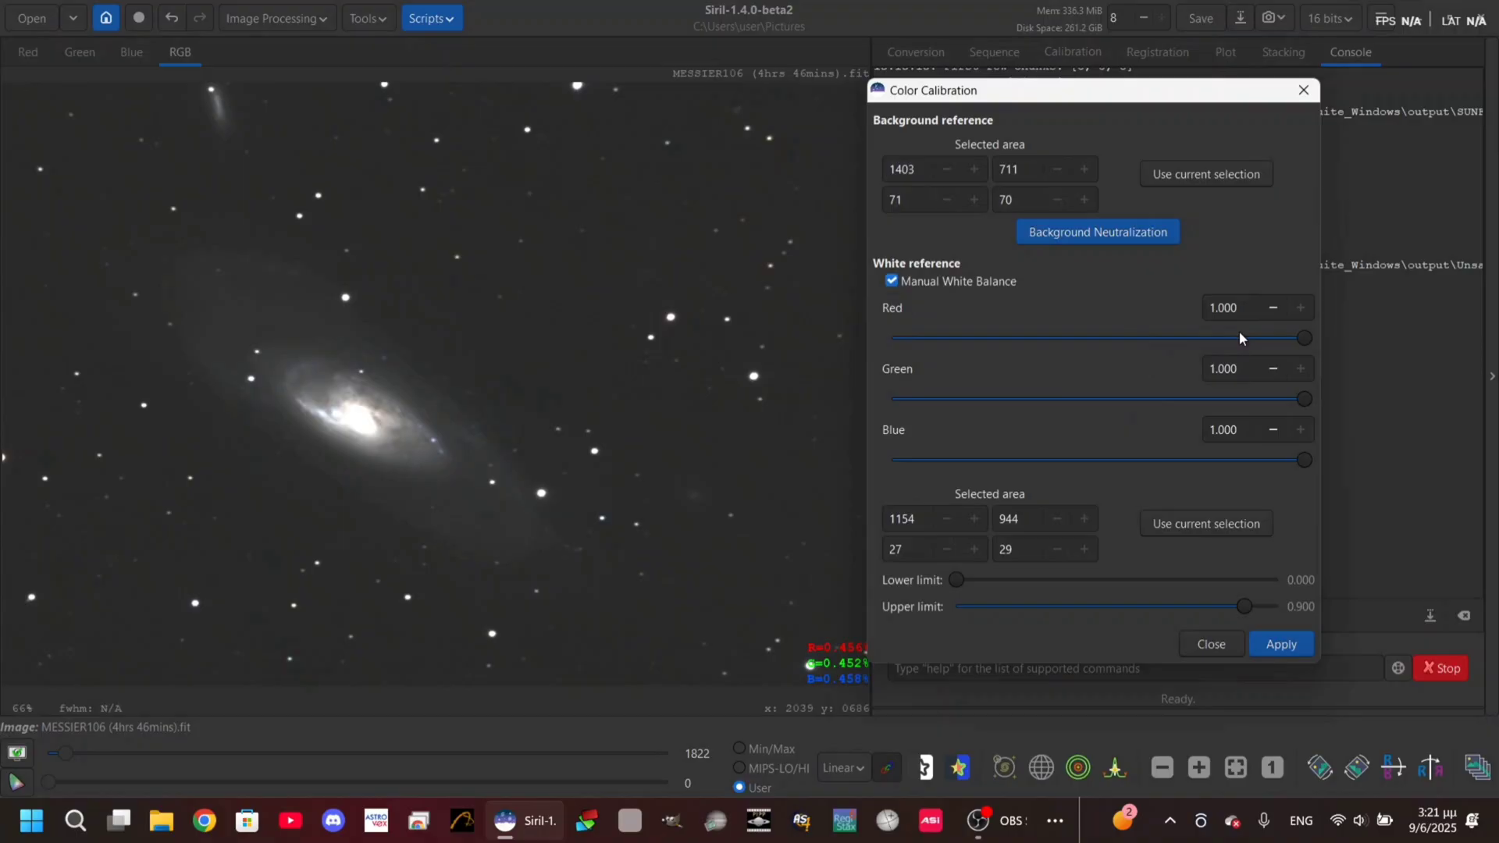
left_click(1283, 642)
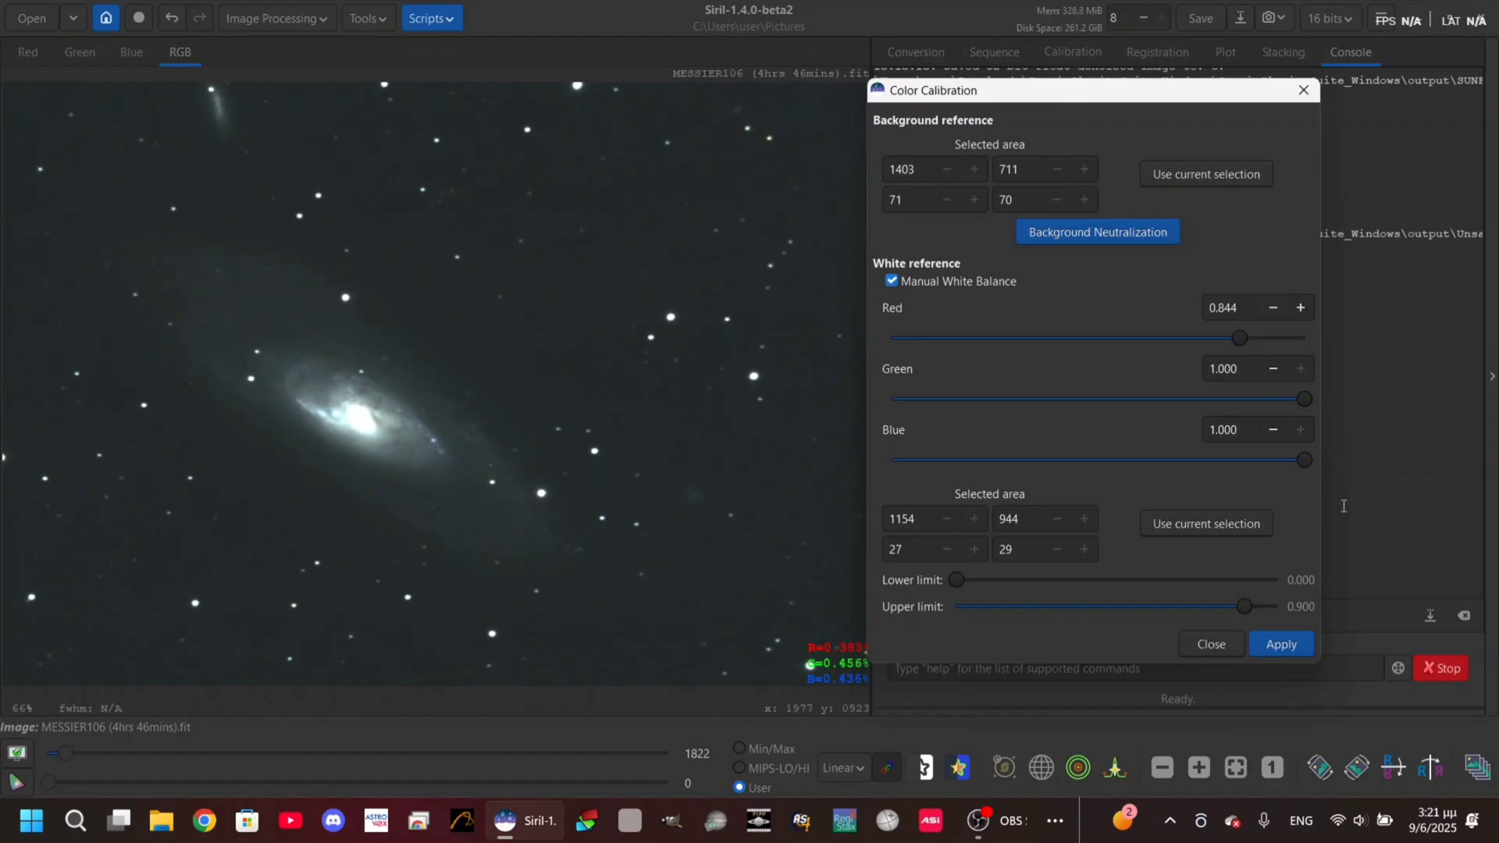
Step: Close the calibration settings and undo both colour calibrations and the background neutralization
left_click(1212, 644)
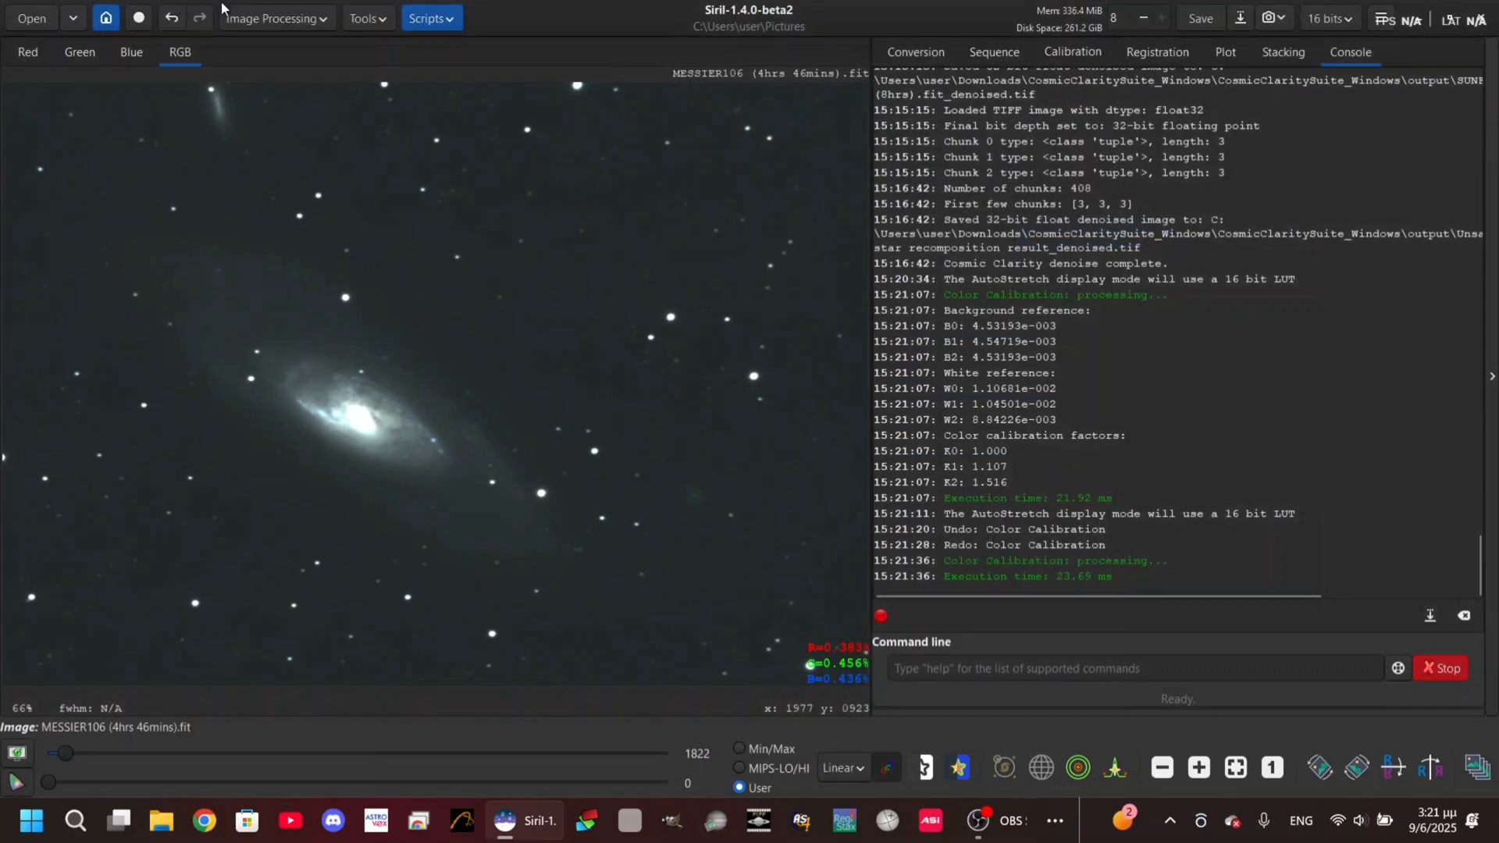
left_click(171, 18)
left_click(1227, 776)
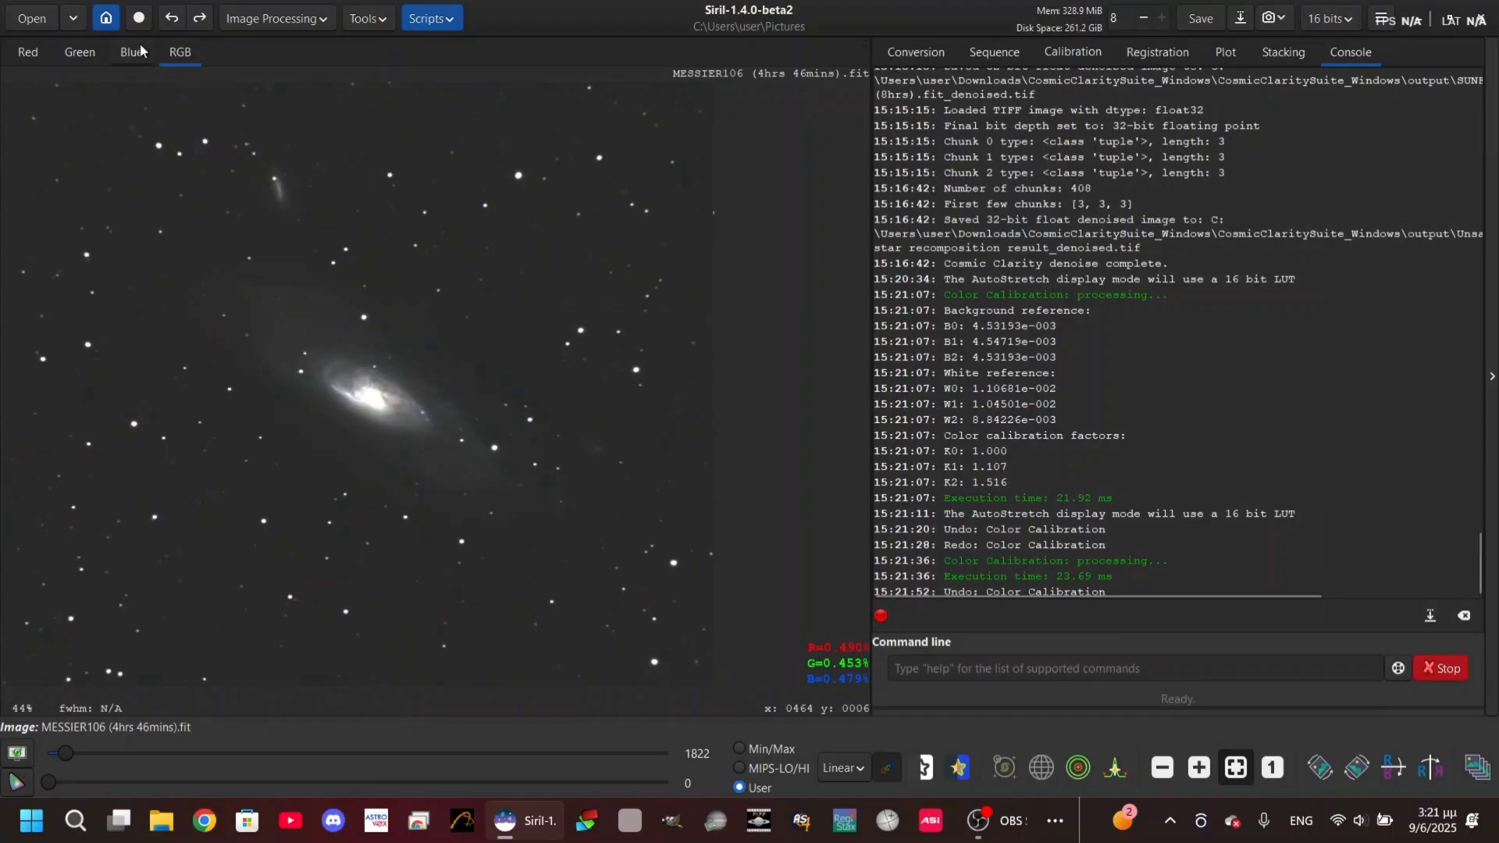
left_click(171, 25)
left_click(171, 25)
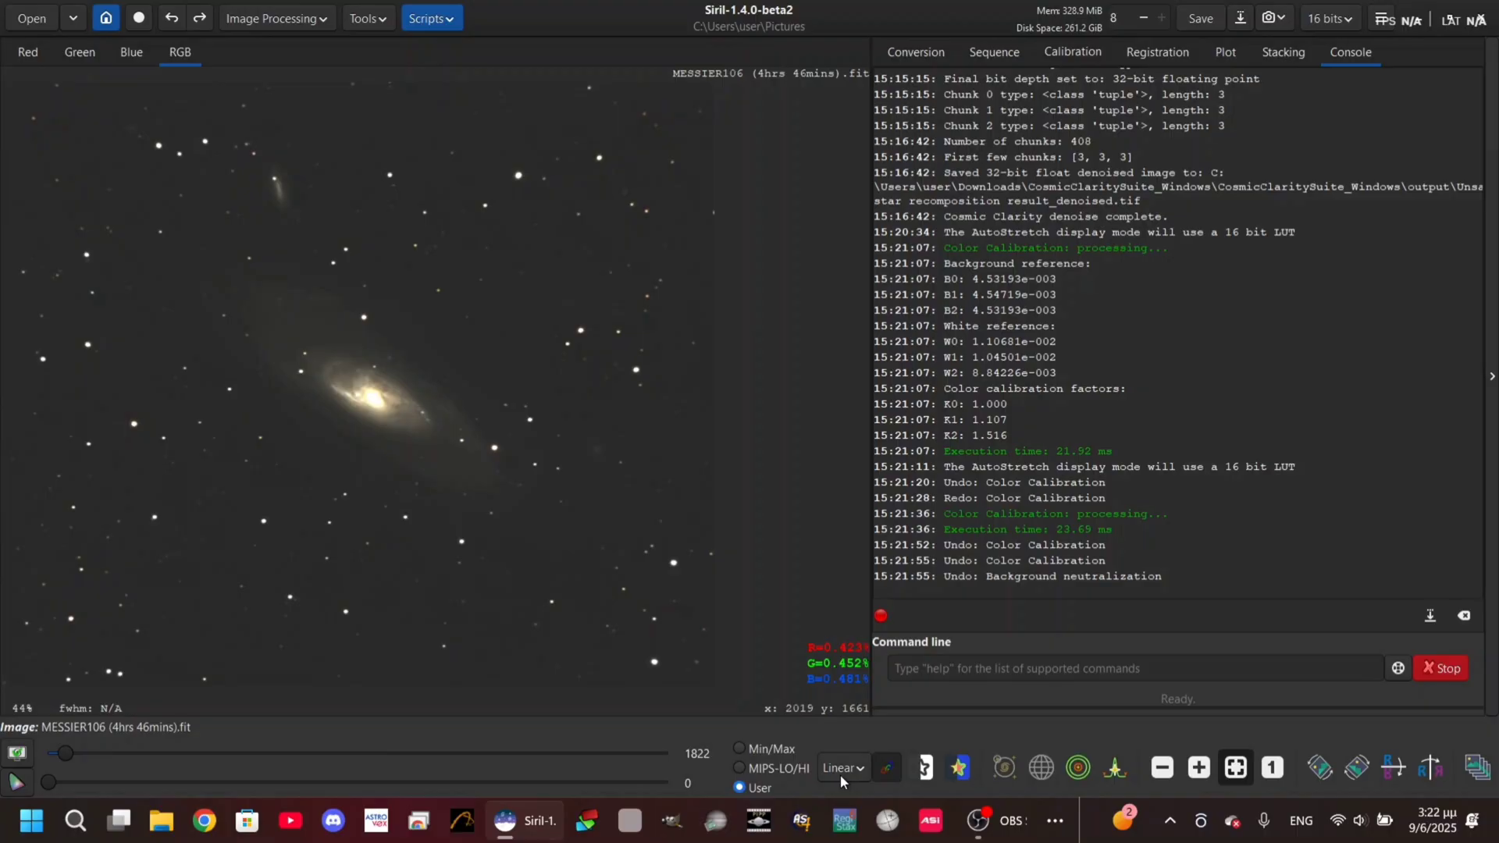
Step: Browse the Image Processing saturation and Color Calibration entries, then dismiss the menu
left_click(325, 18)
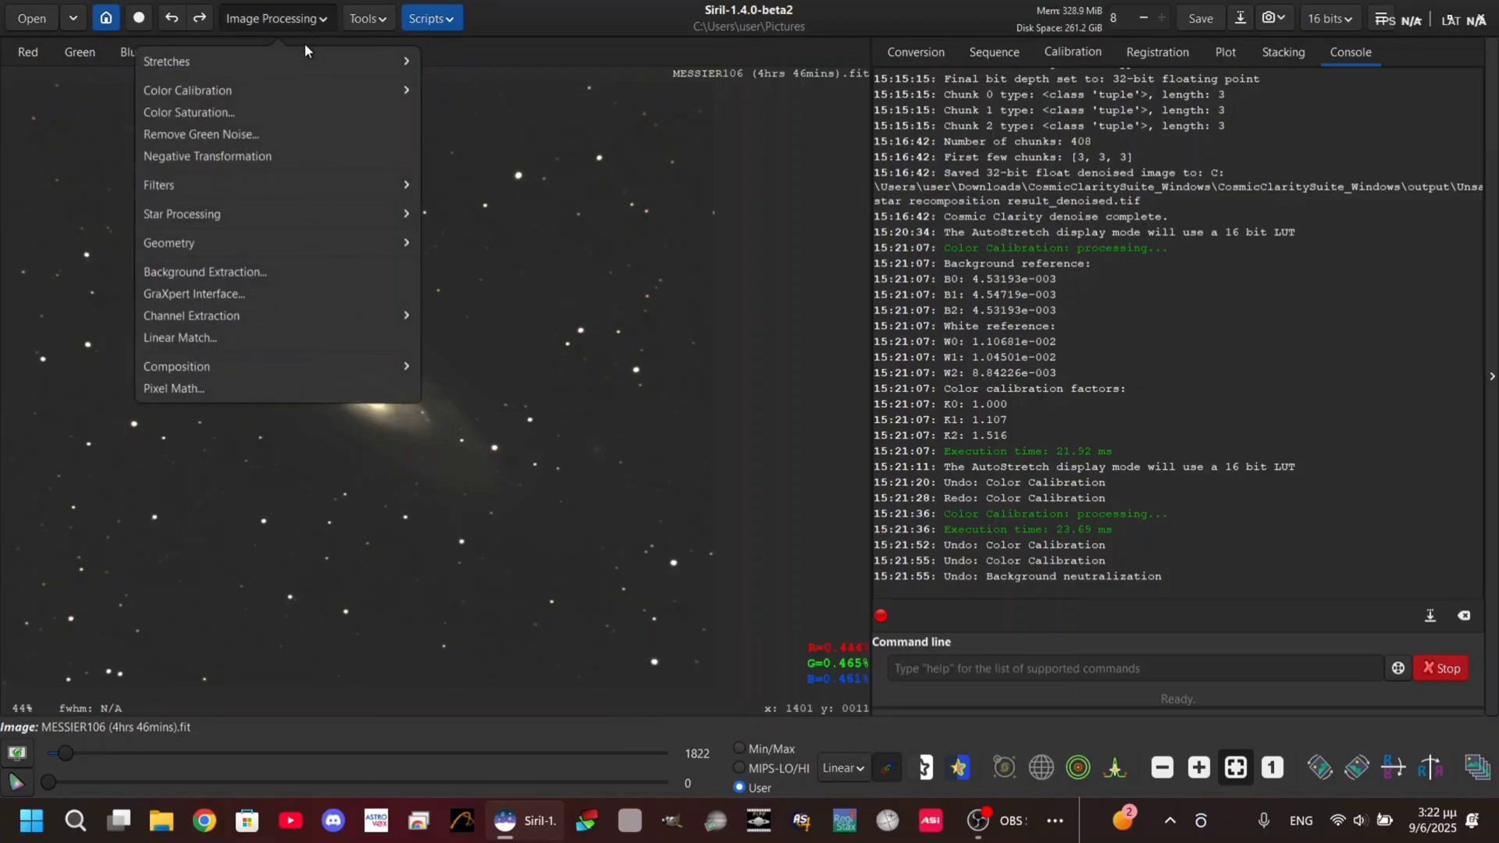
left_click(248, 116)
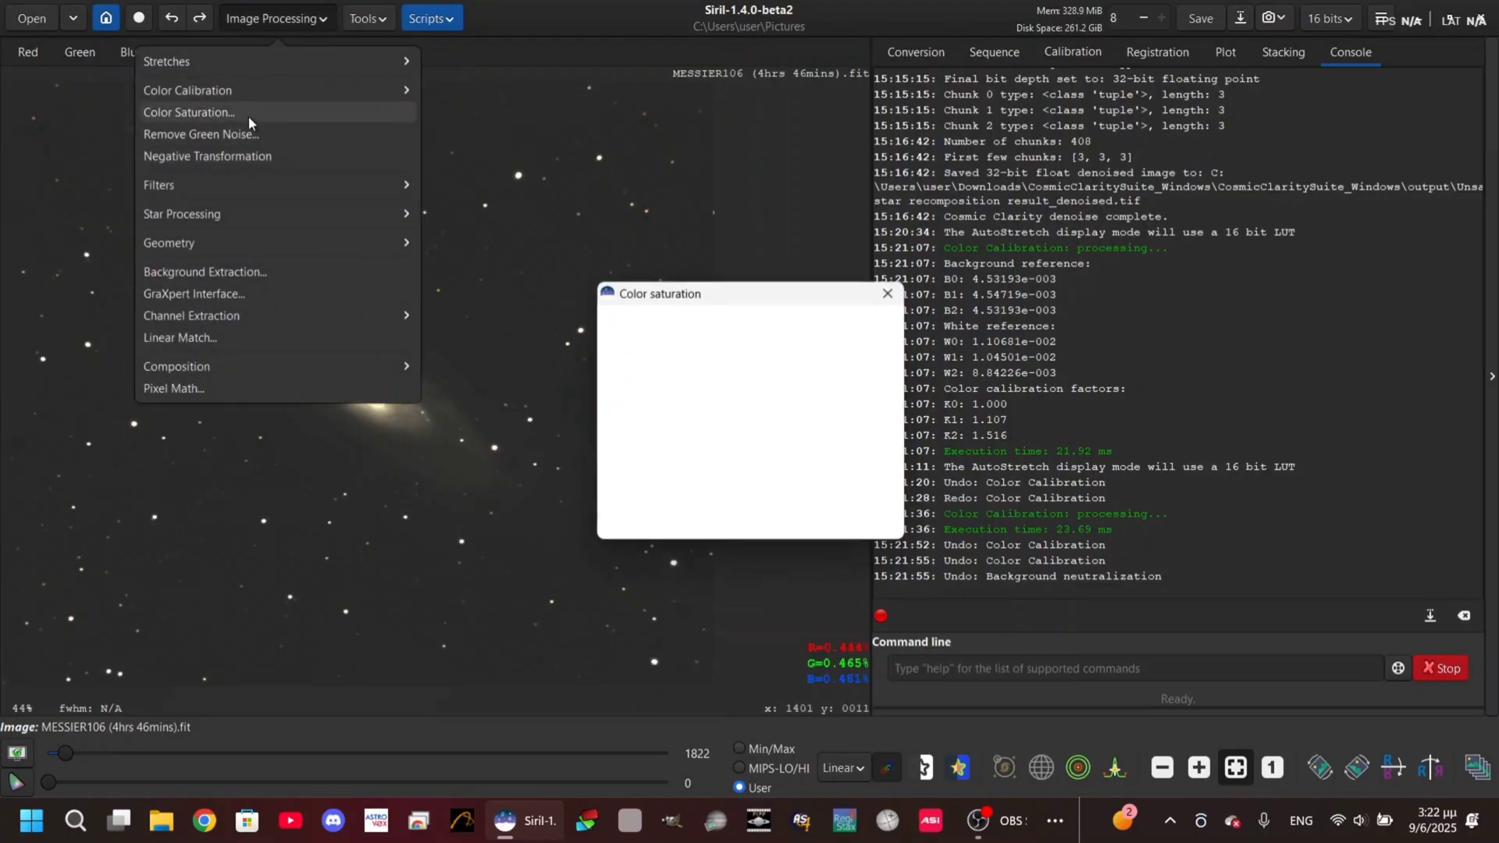
left_click(880, 288)
left_click(259, 18)
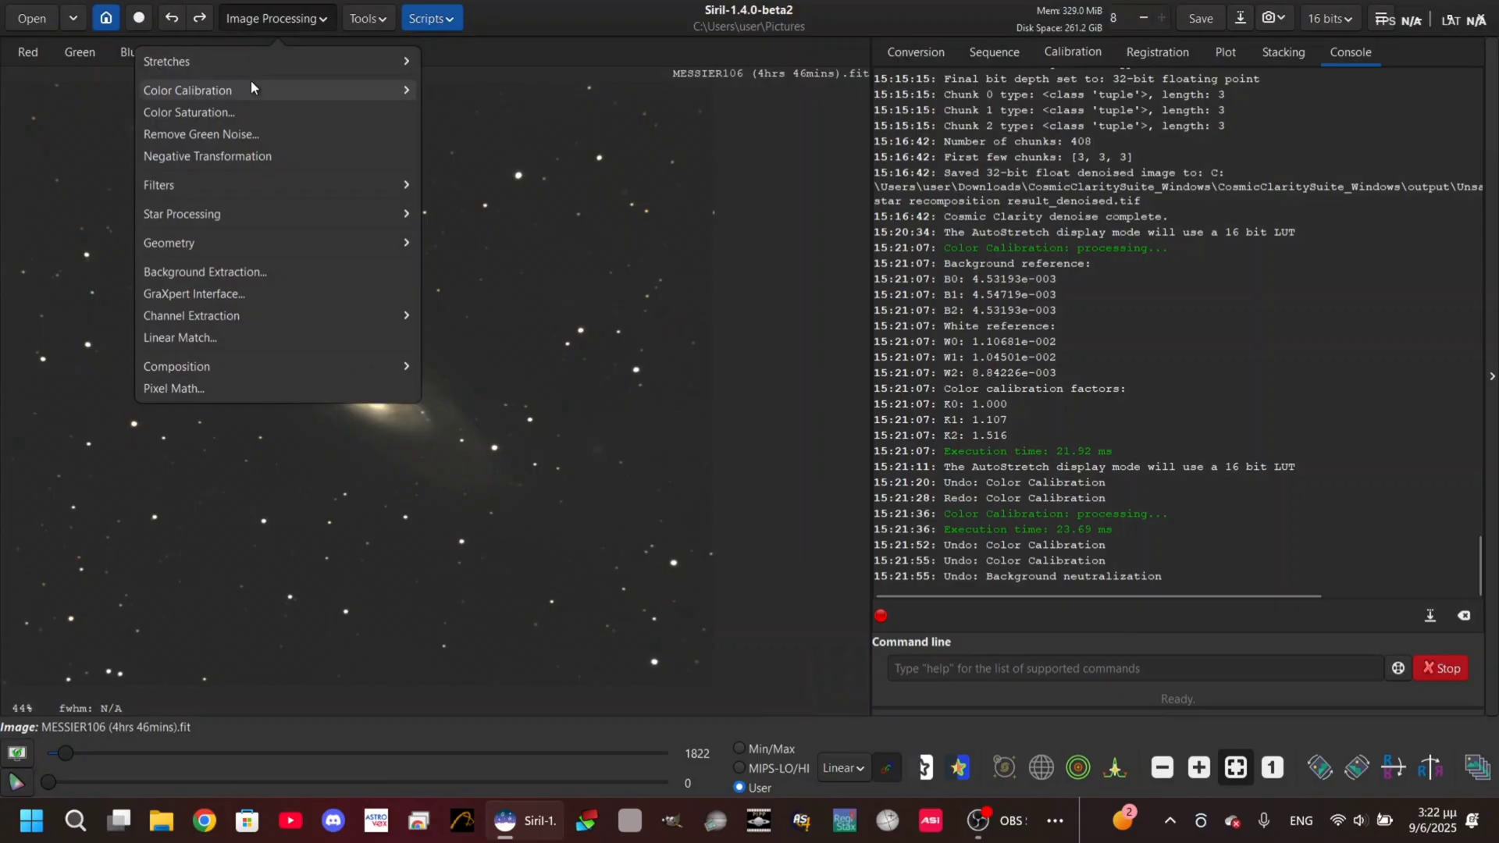
left_click(250, 89)
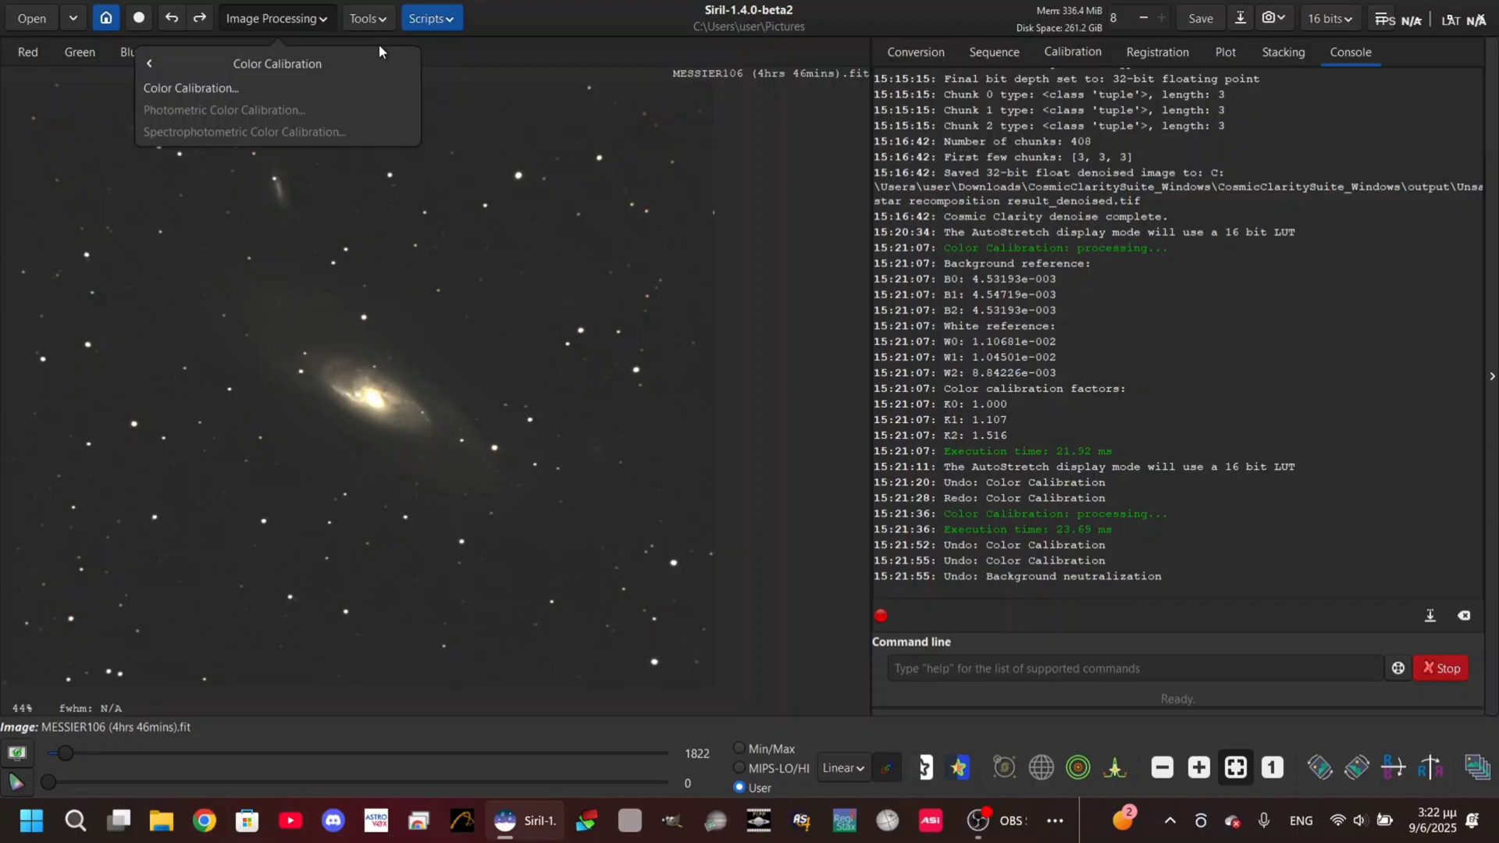
left_click(441, 55)
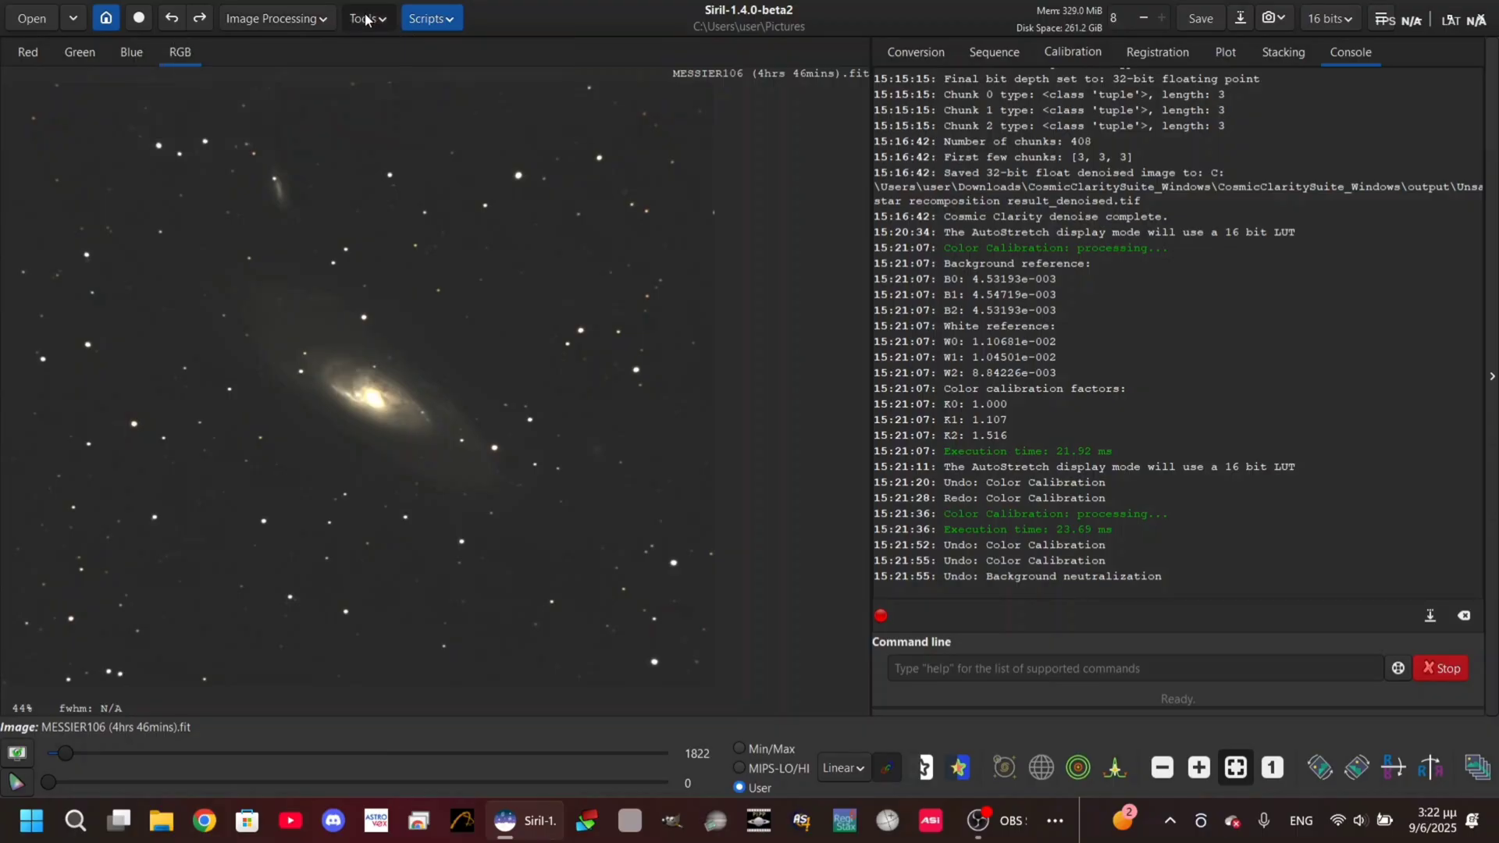
Step: Run the Image Plate Solver on M106 with 750 mm focal length and 4.29 µm pixels, yielding 1.183 arcsec/px
left_click(367, 17)
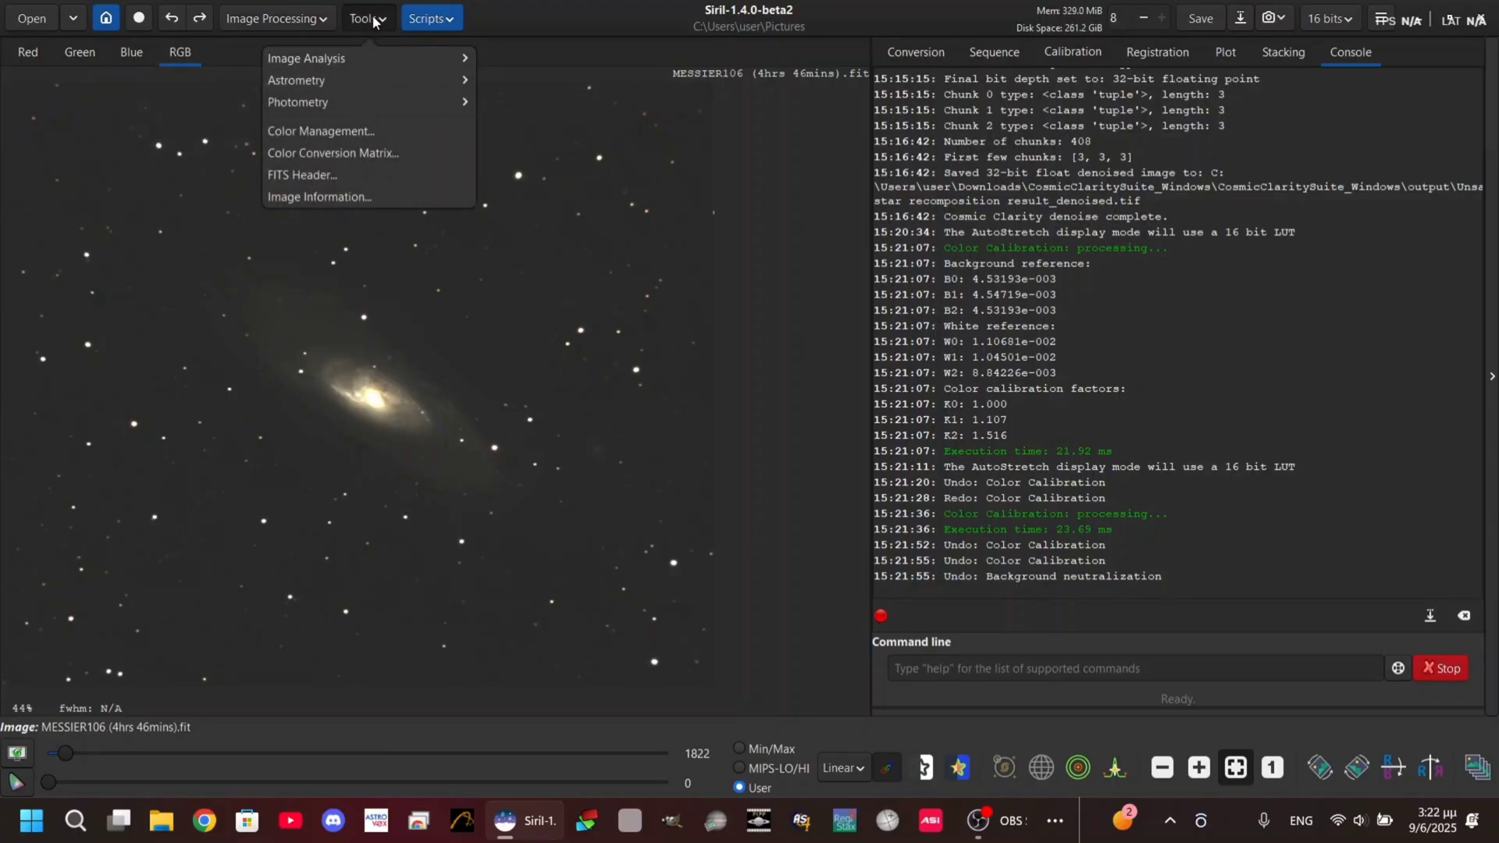
left_click(353, 79)
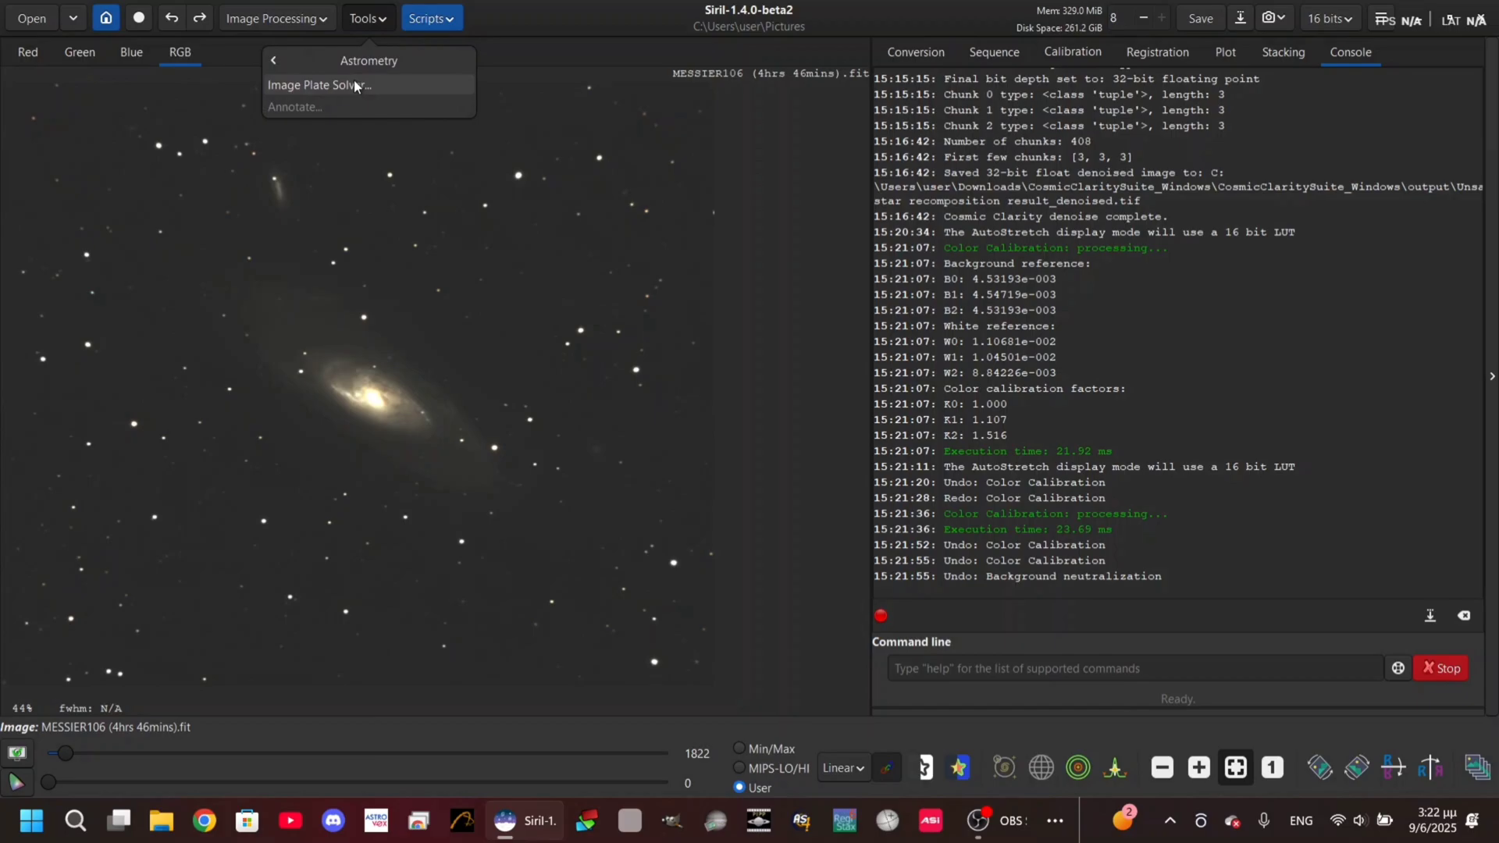
left_click(354, 85)
left_click_drag(687, 114, 978, 116)
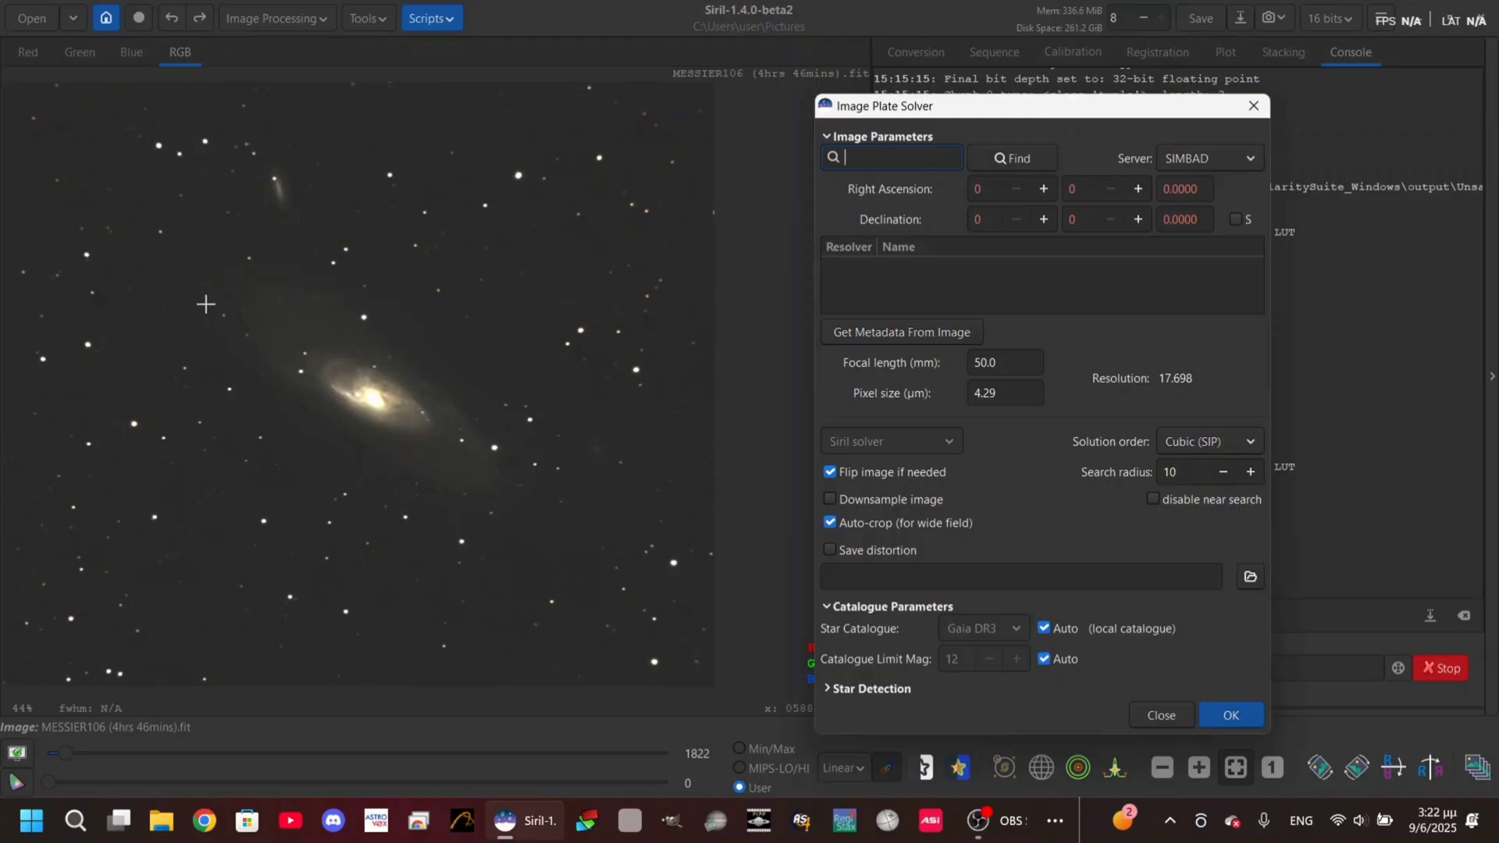
type("M106")
left_click(986, 160)
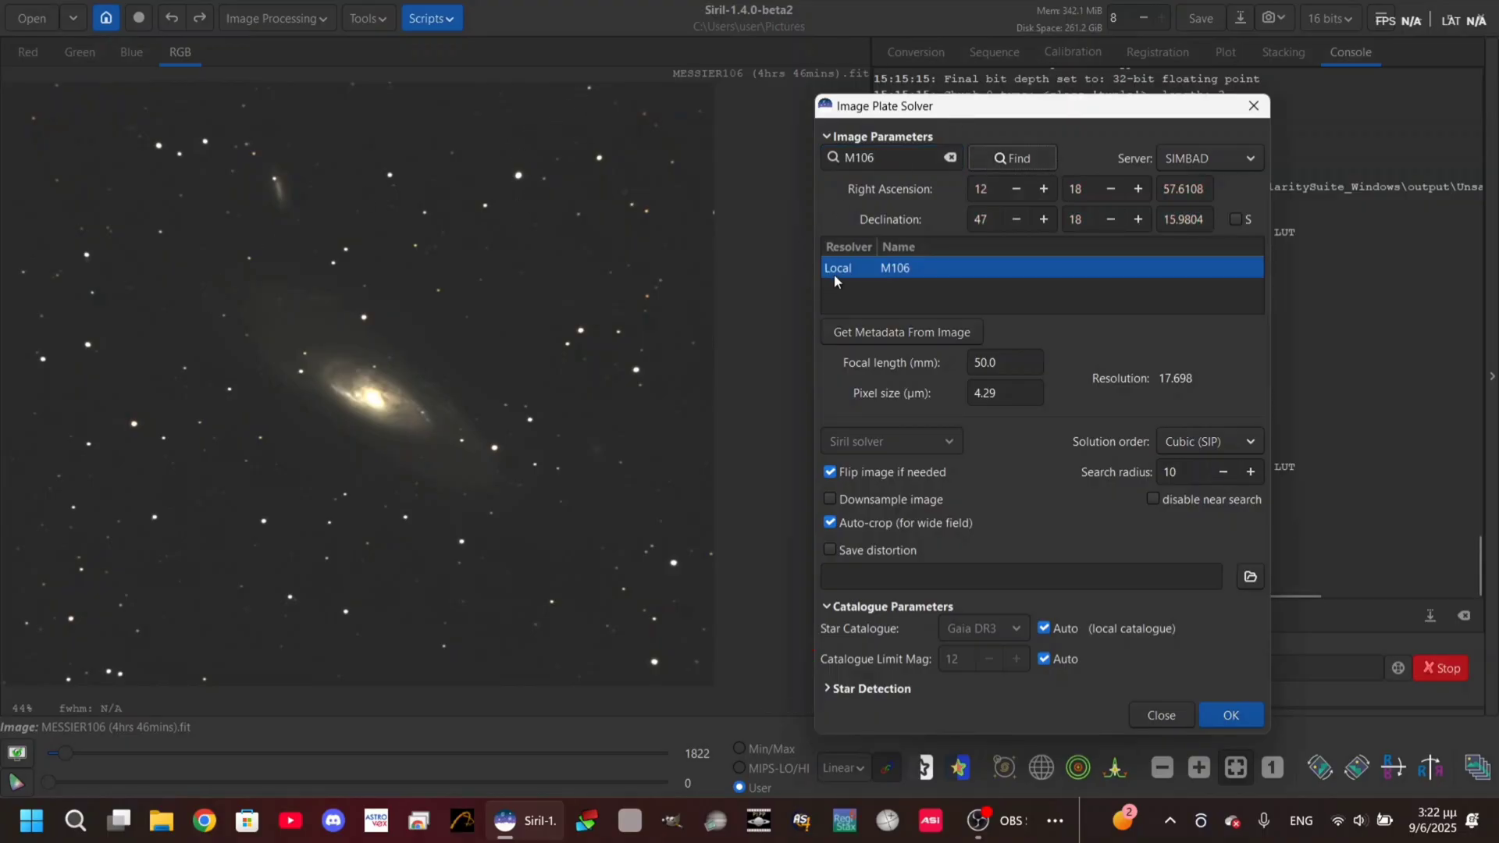
left_click(973, 356)
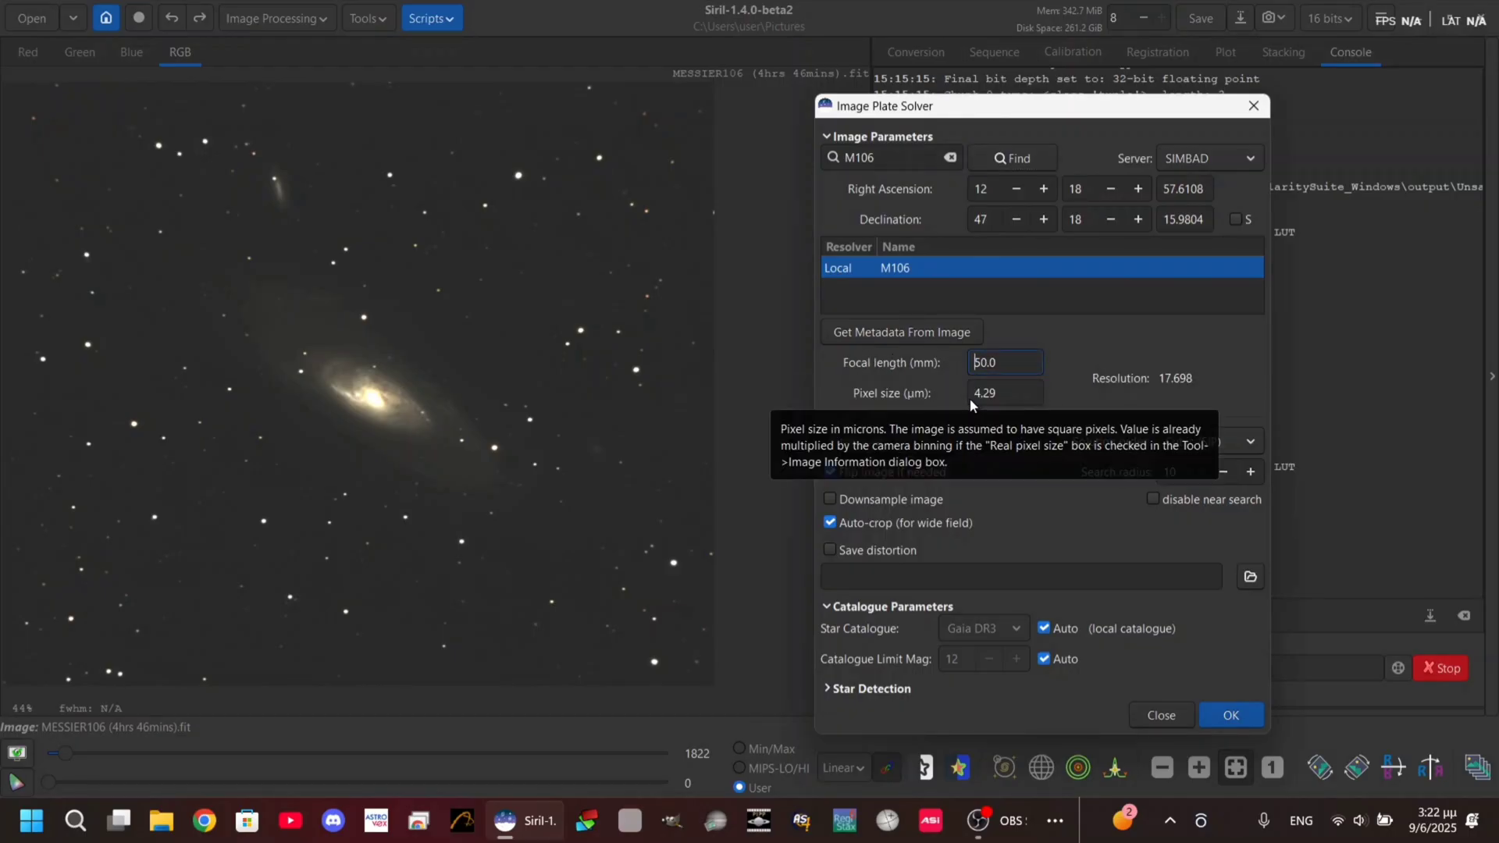
type("7")
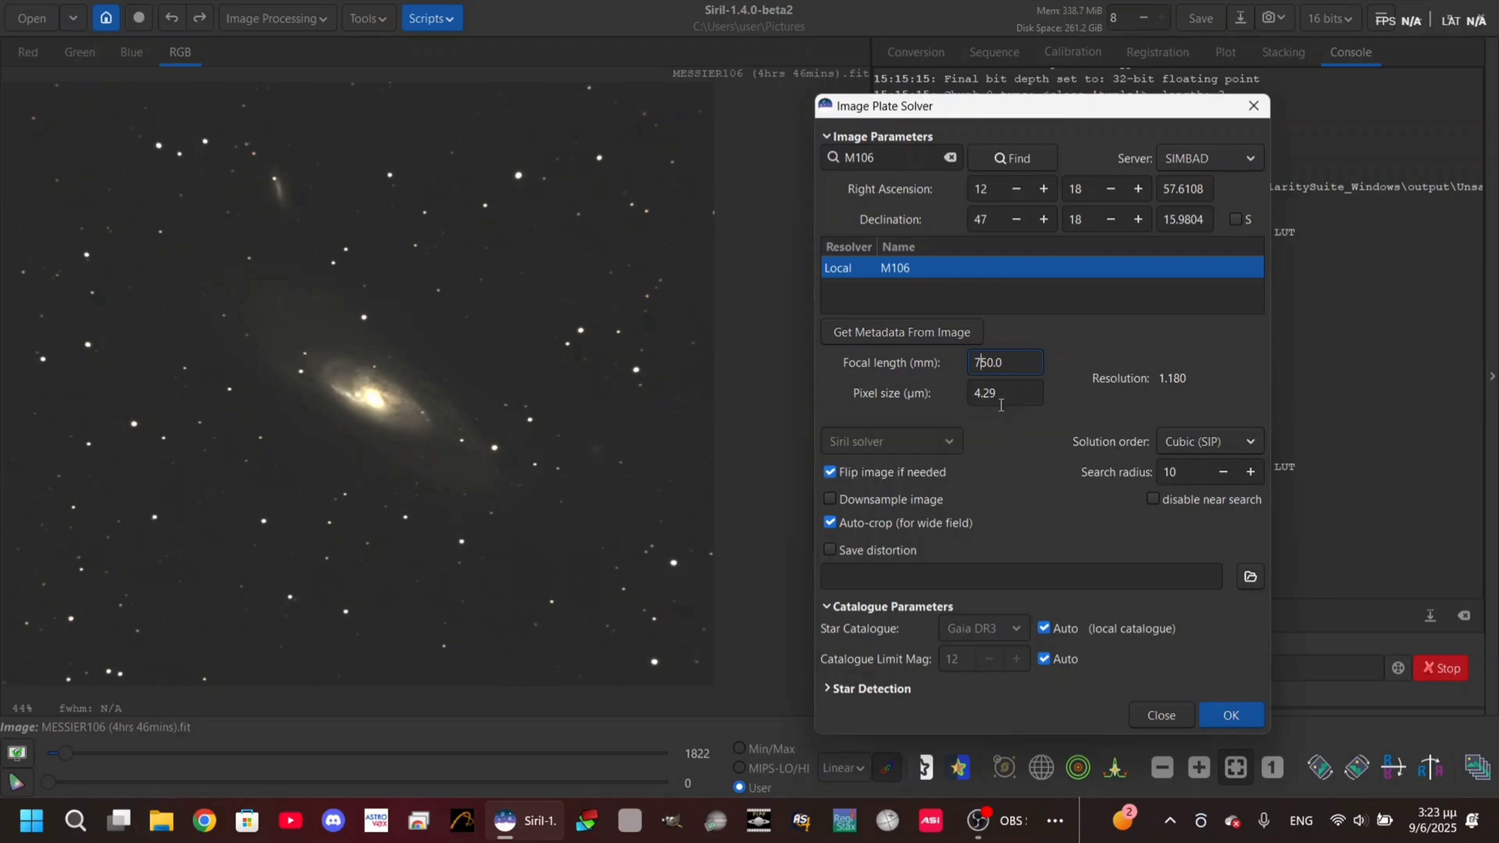
left_click(1240, 714)
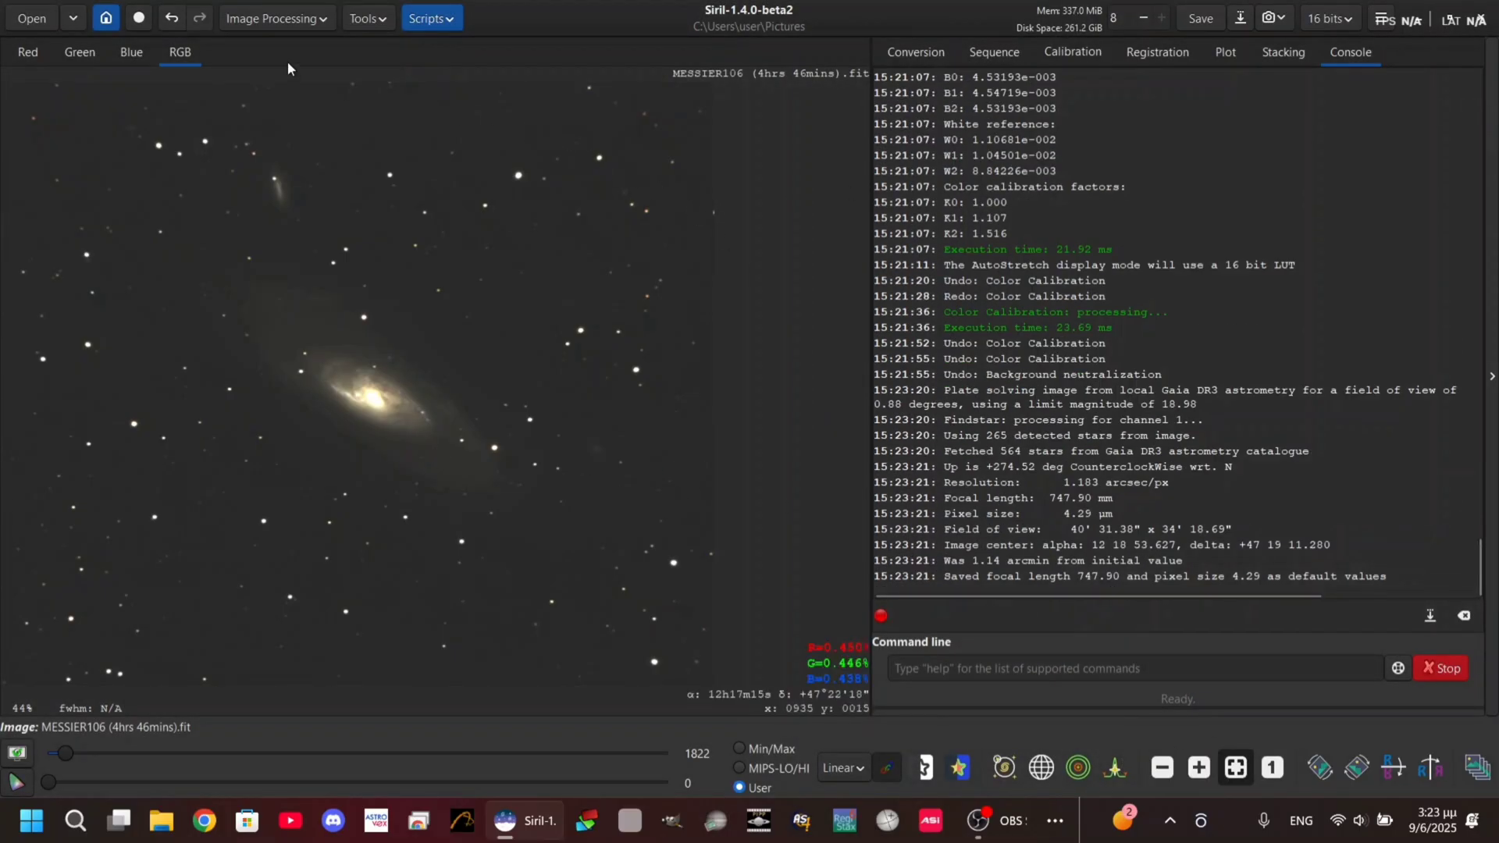
Step: Open Photometric Color Calibration, keeping the GAIA DR3 catalogue and Auto limit magnitude
left_click(275, 19)
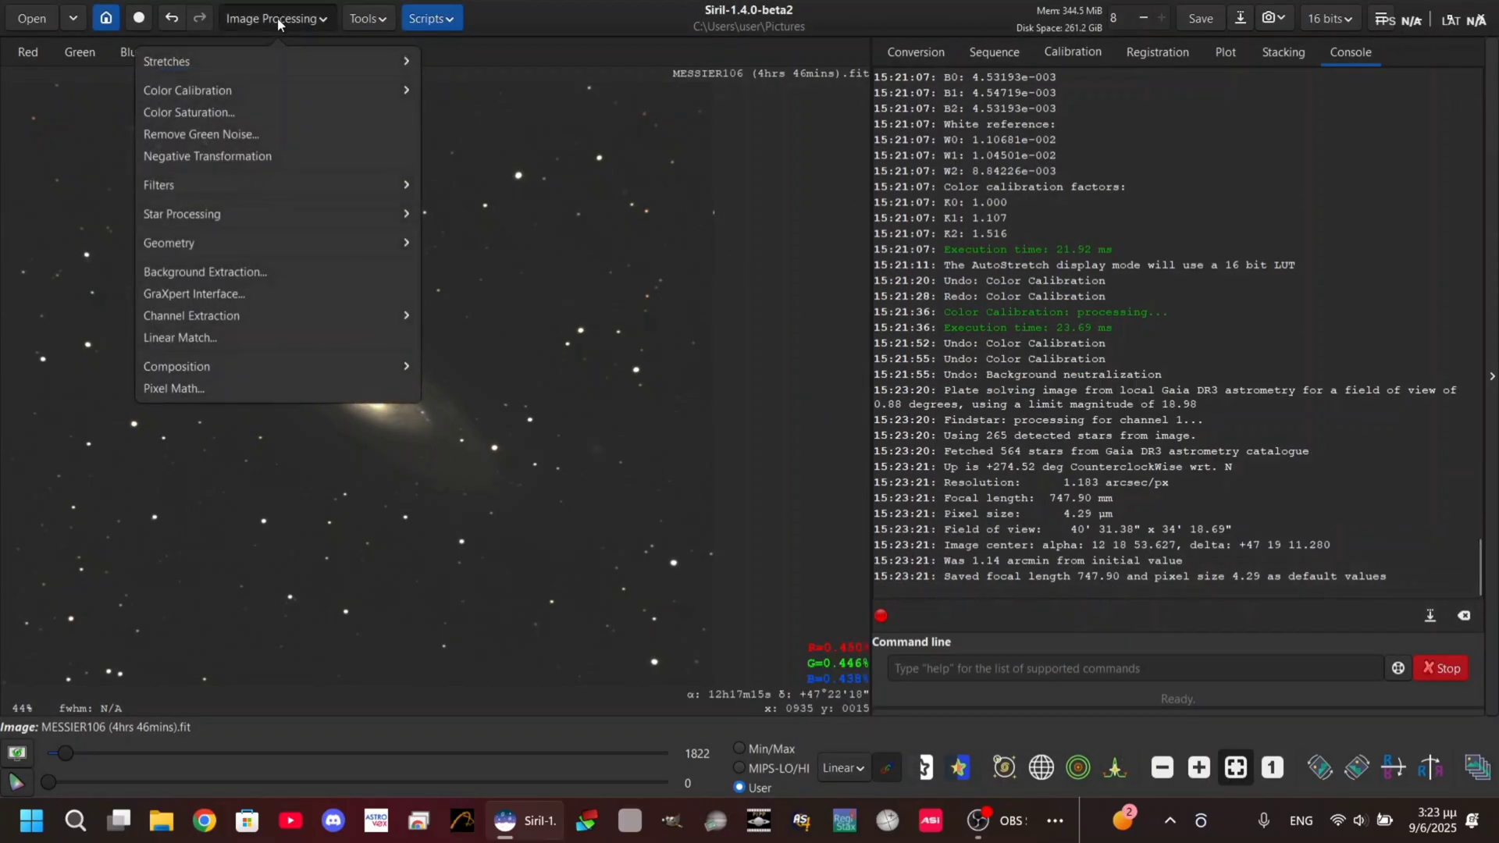
left_click(261, 91)
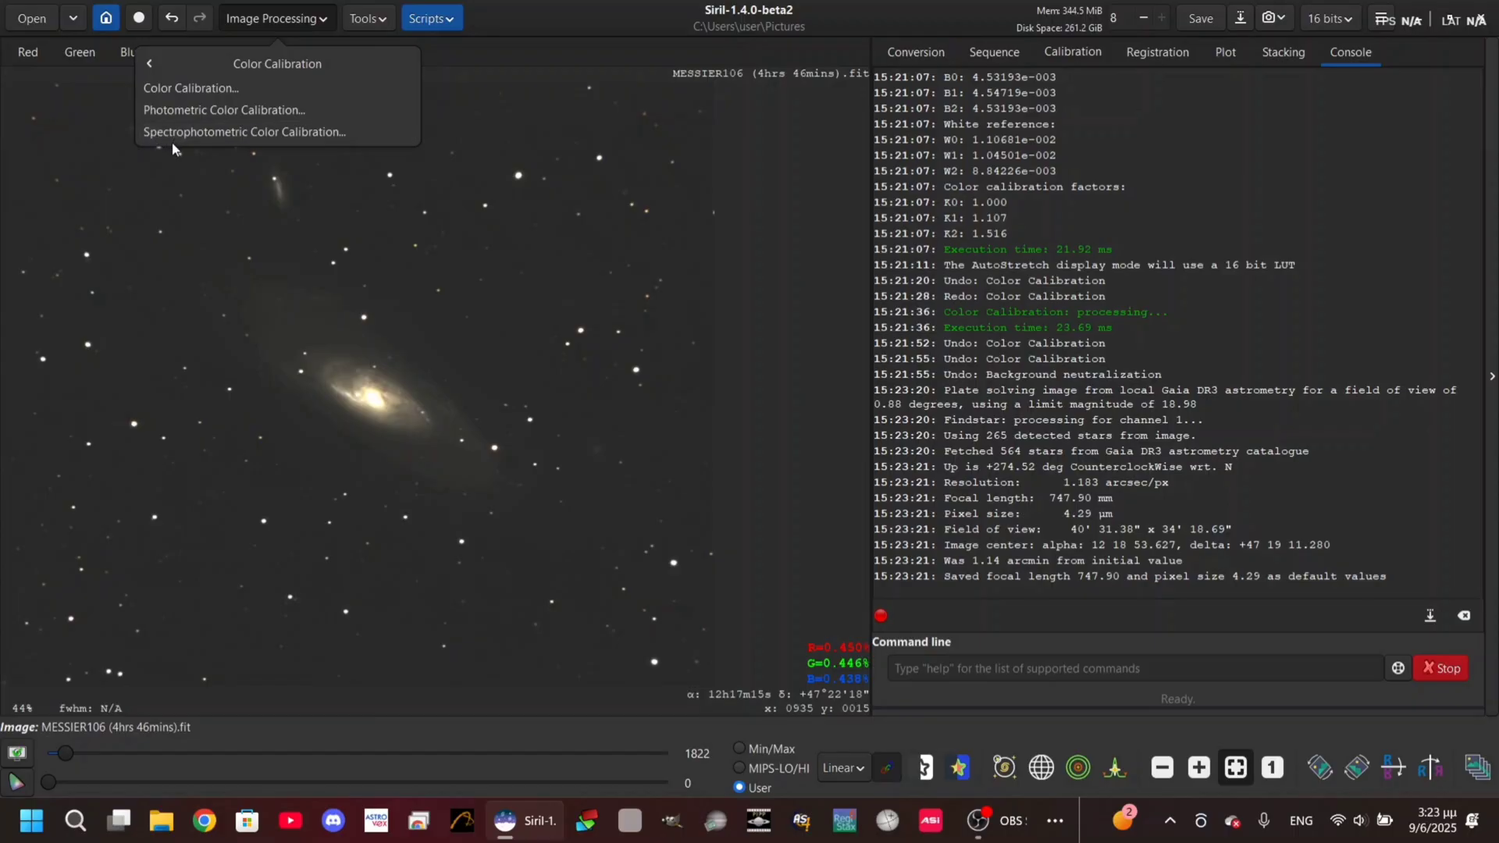
left_click(184, 110)
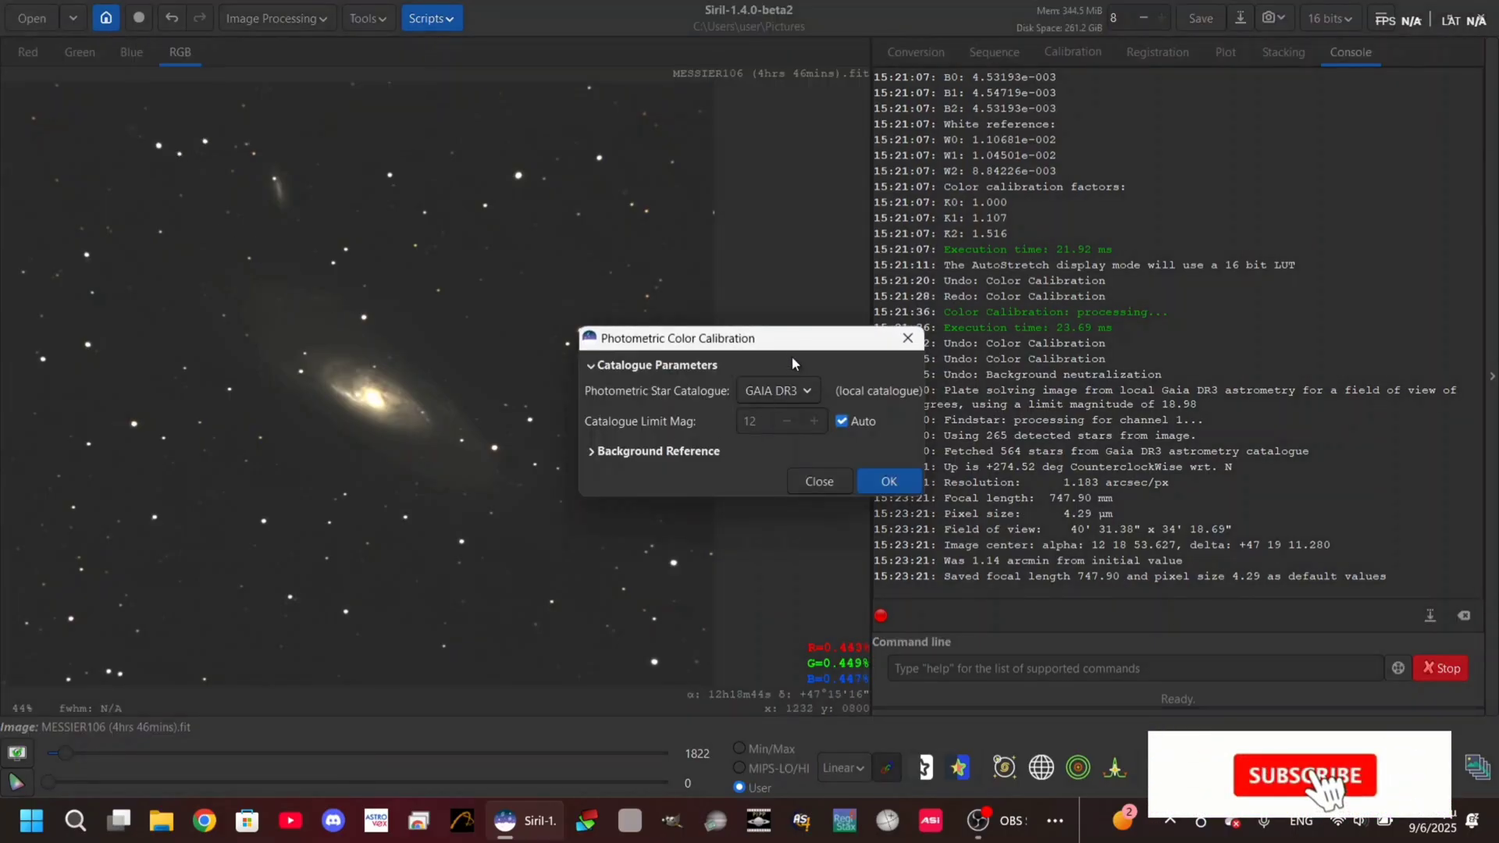
left_click_drag(820, 346, 1156, 212)
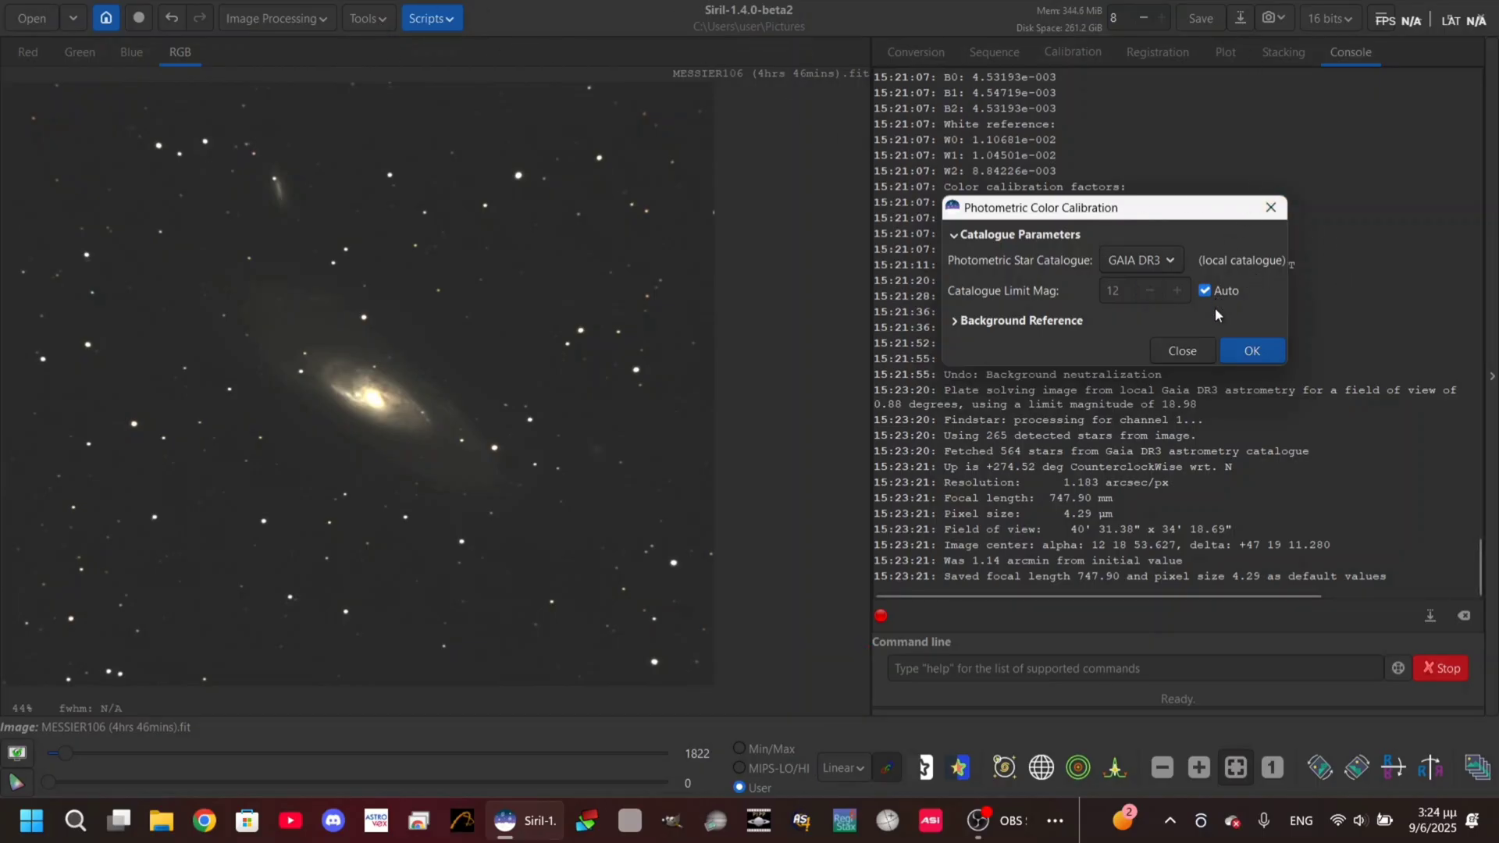
Step: Run photometric calibration (178 stars, factors 1.000, 0.697, 0.460) and view it autostretched
left_click(1251, 350)
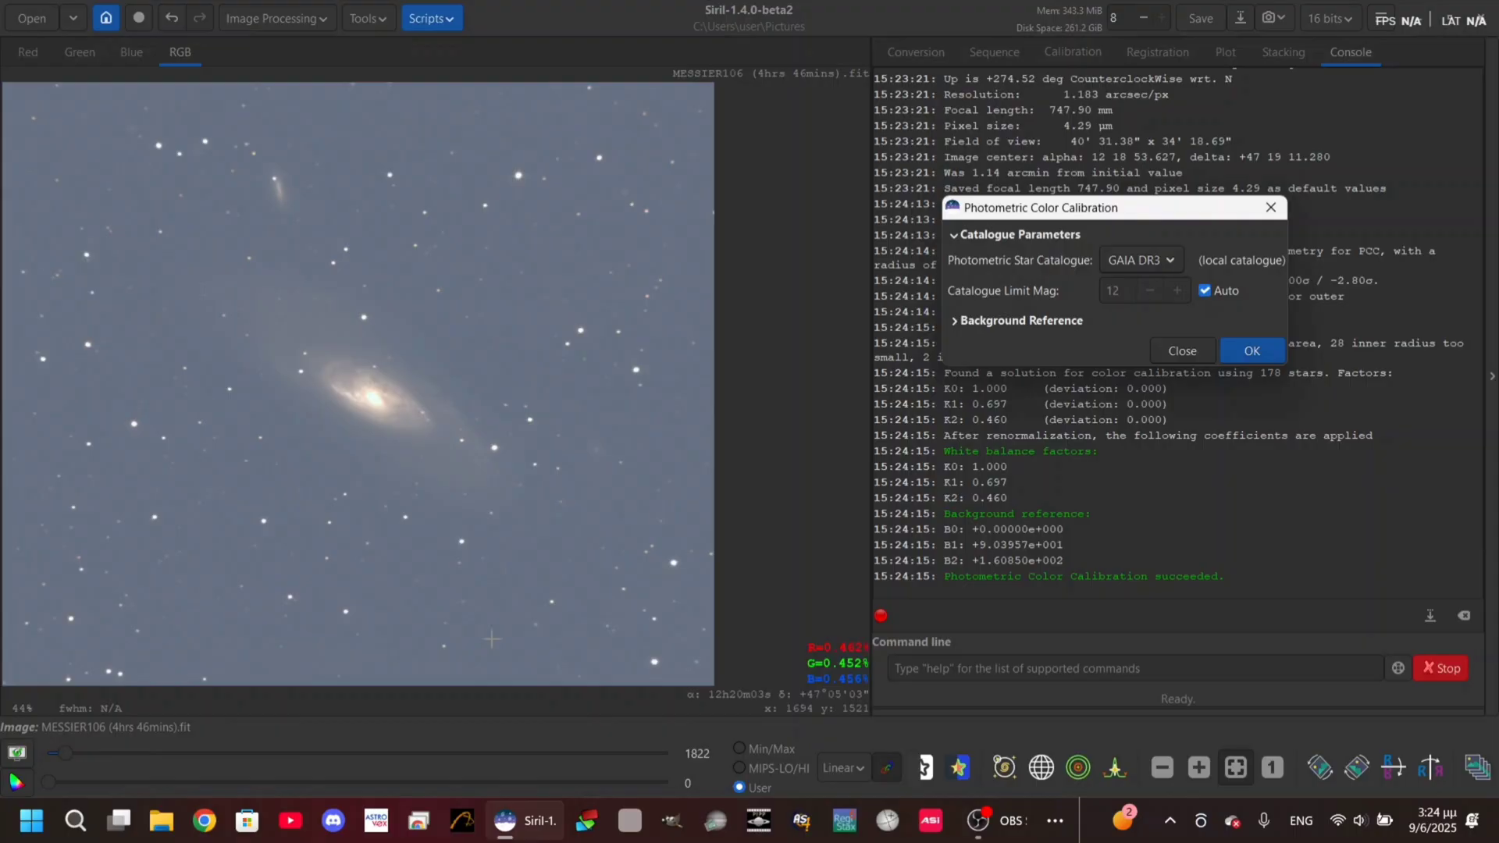
left_click(754, 749)
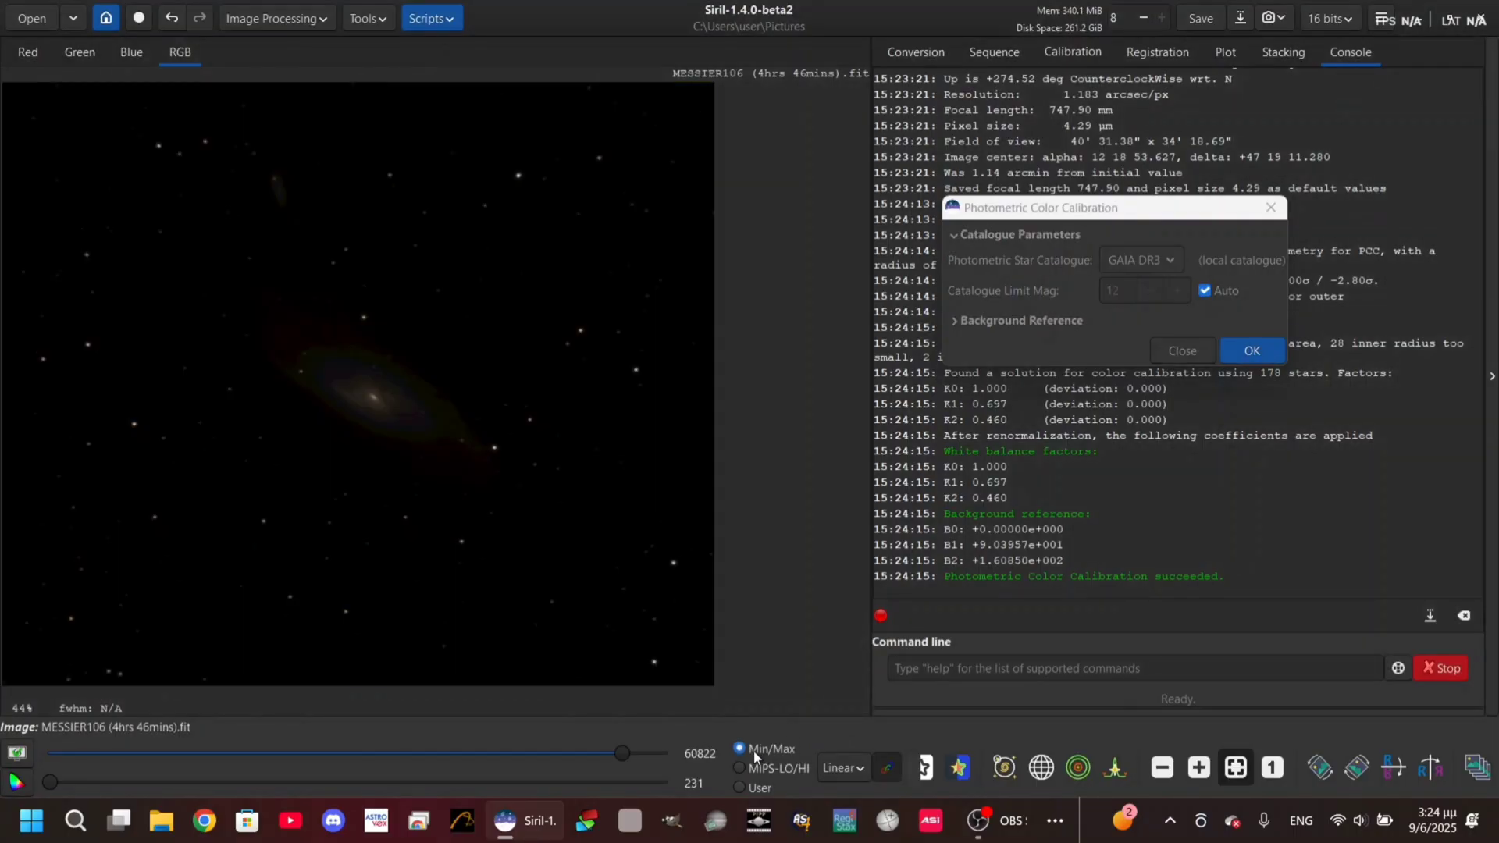
left_click(846, 770)
left_click(834, 691)
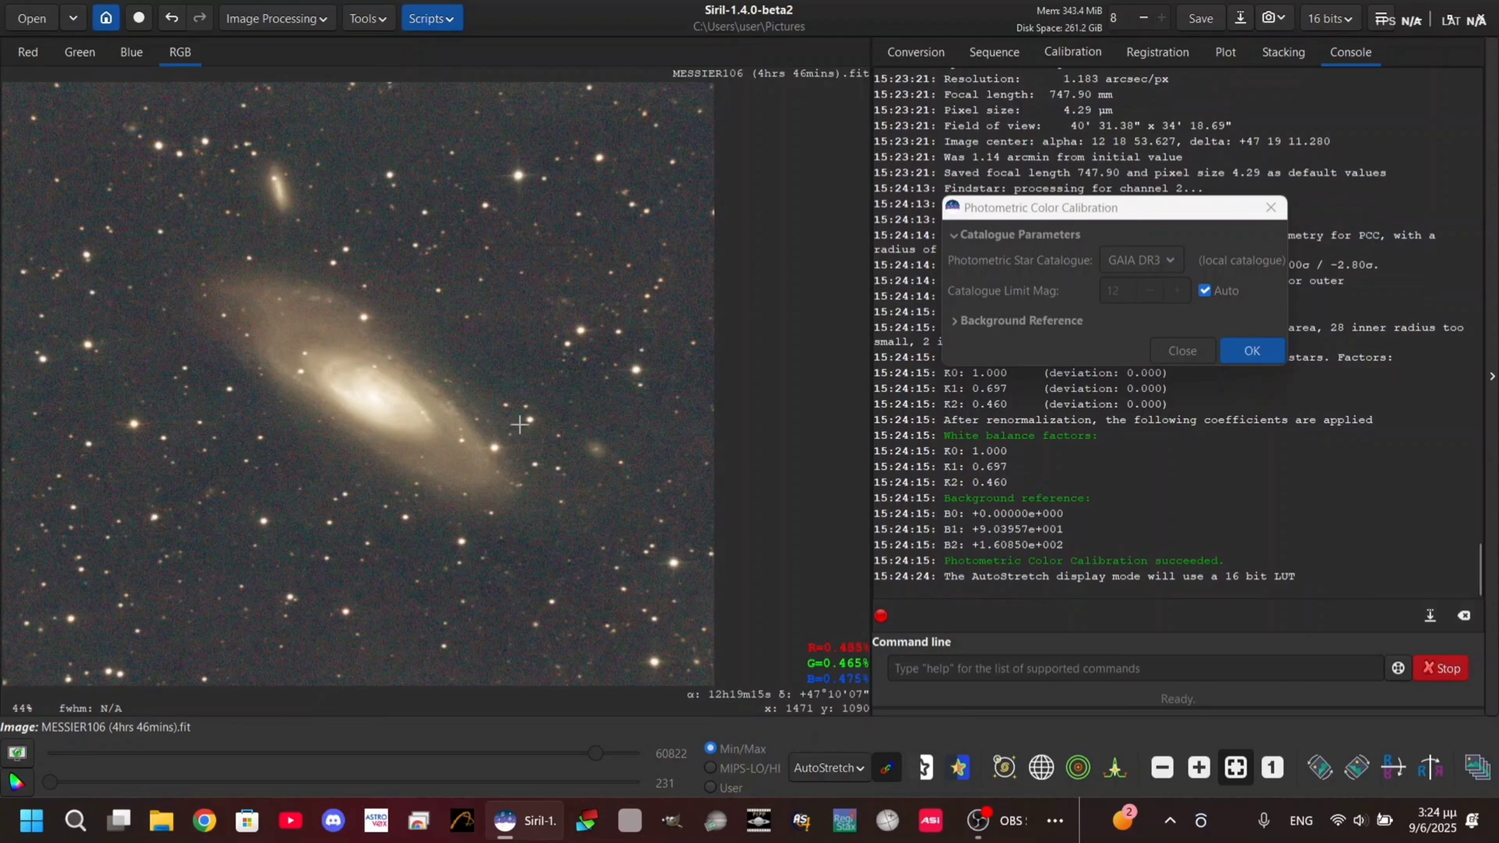
Step: Compare before and after with undo/redo, then close the dialog and undo the calibration
left_click(175, 19)
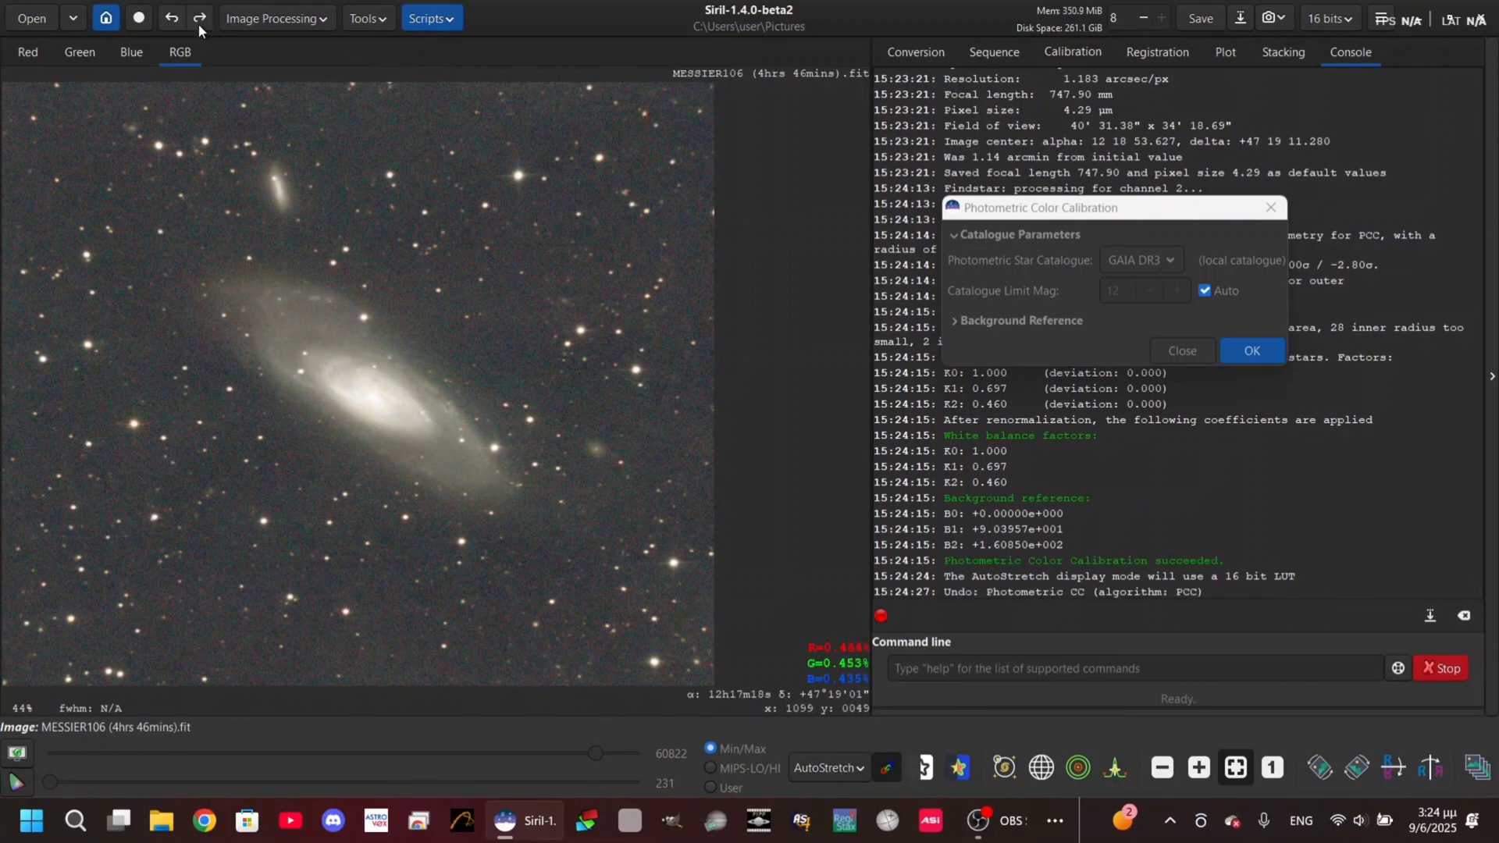
left_click(199, 23)
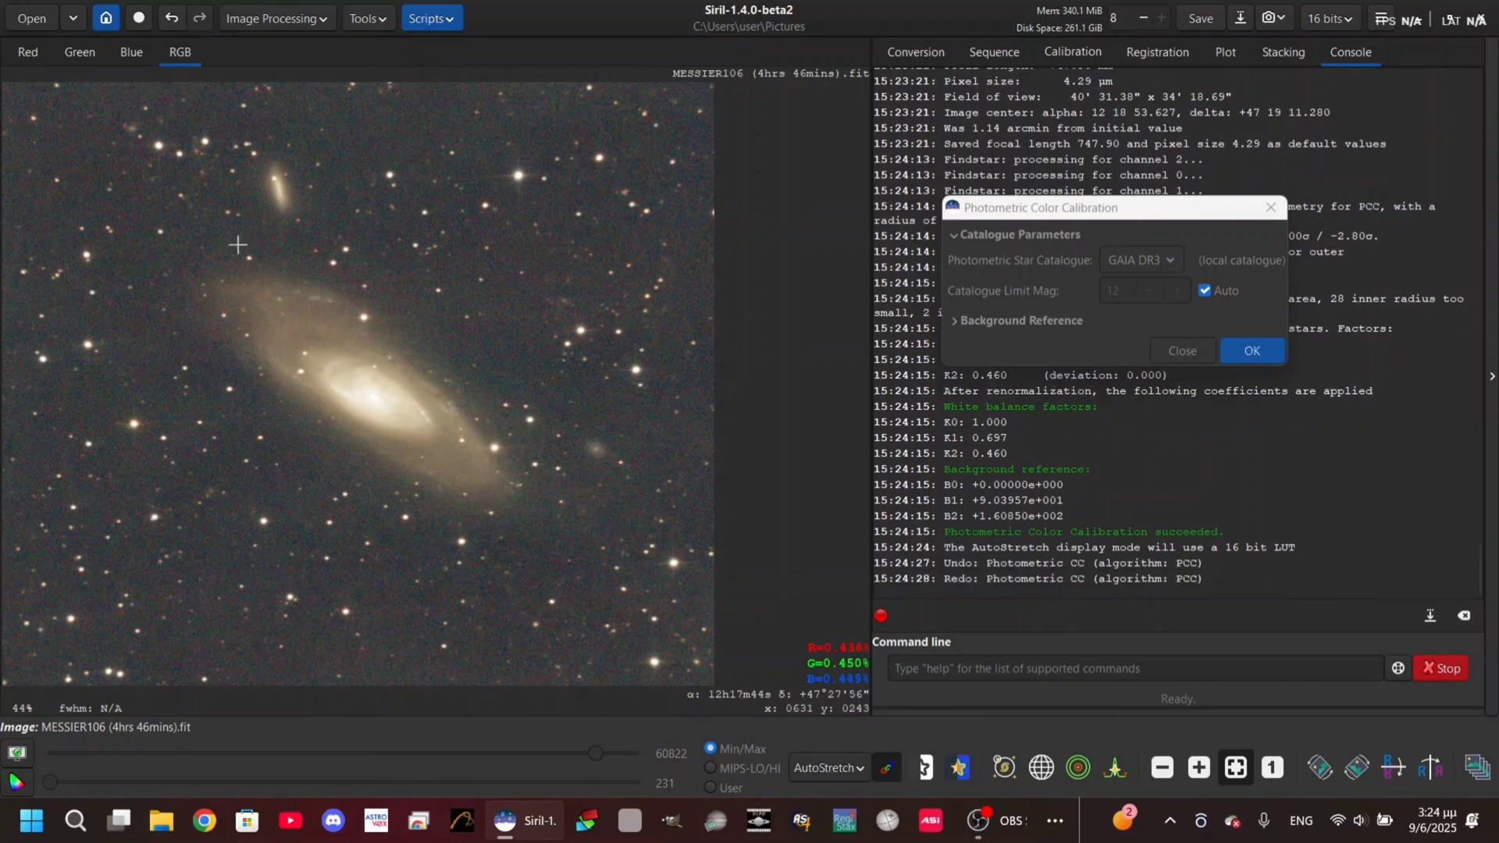
left_click(174, 20)
left_click(199, 18)
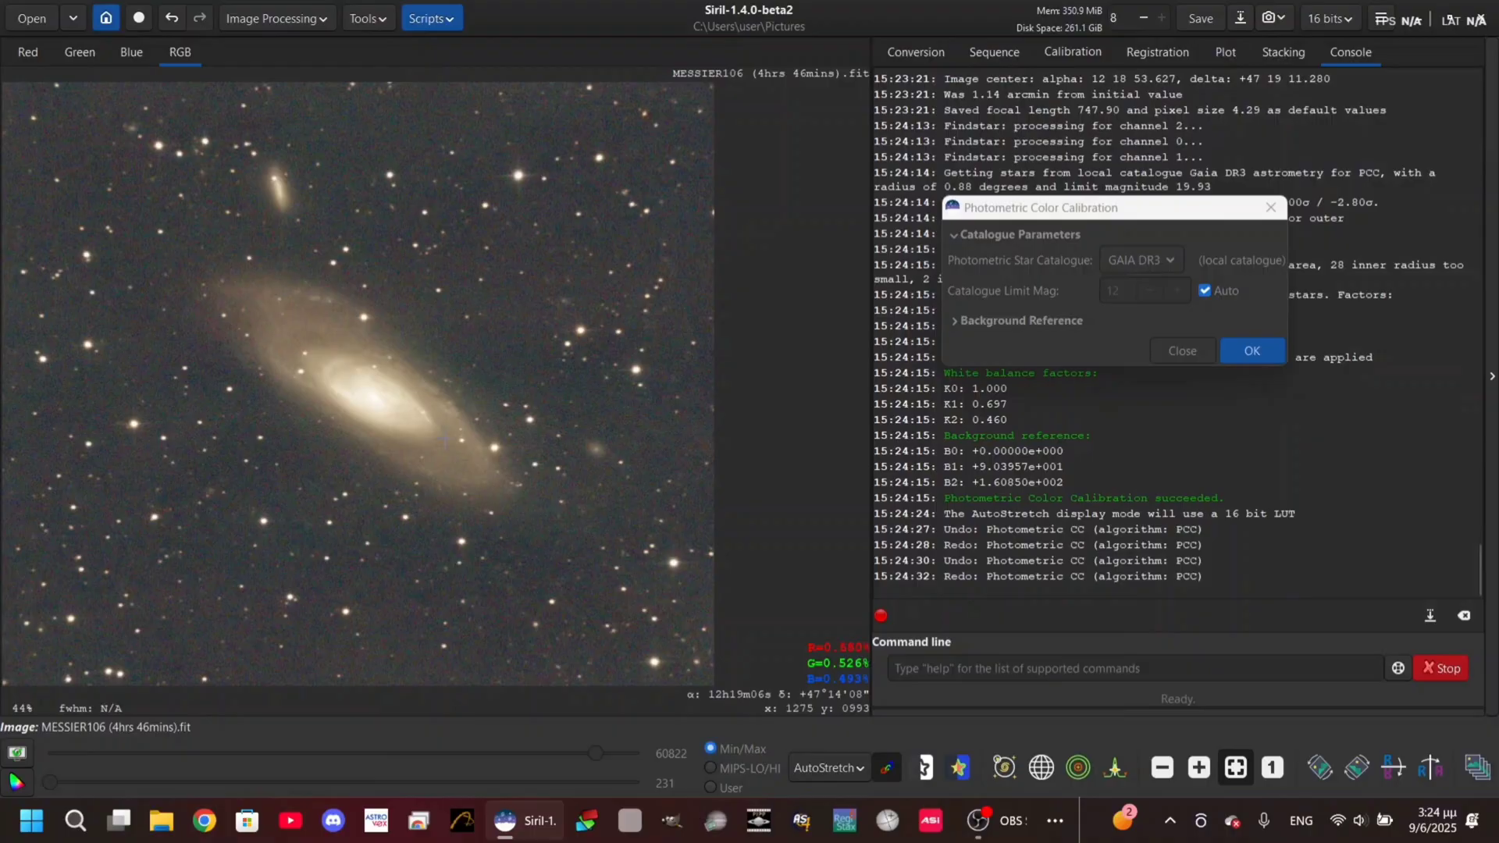
left_click(1277, 207)
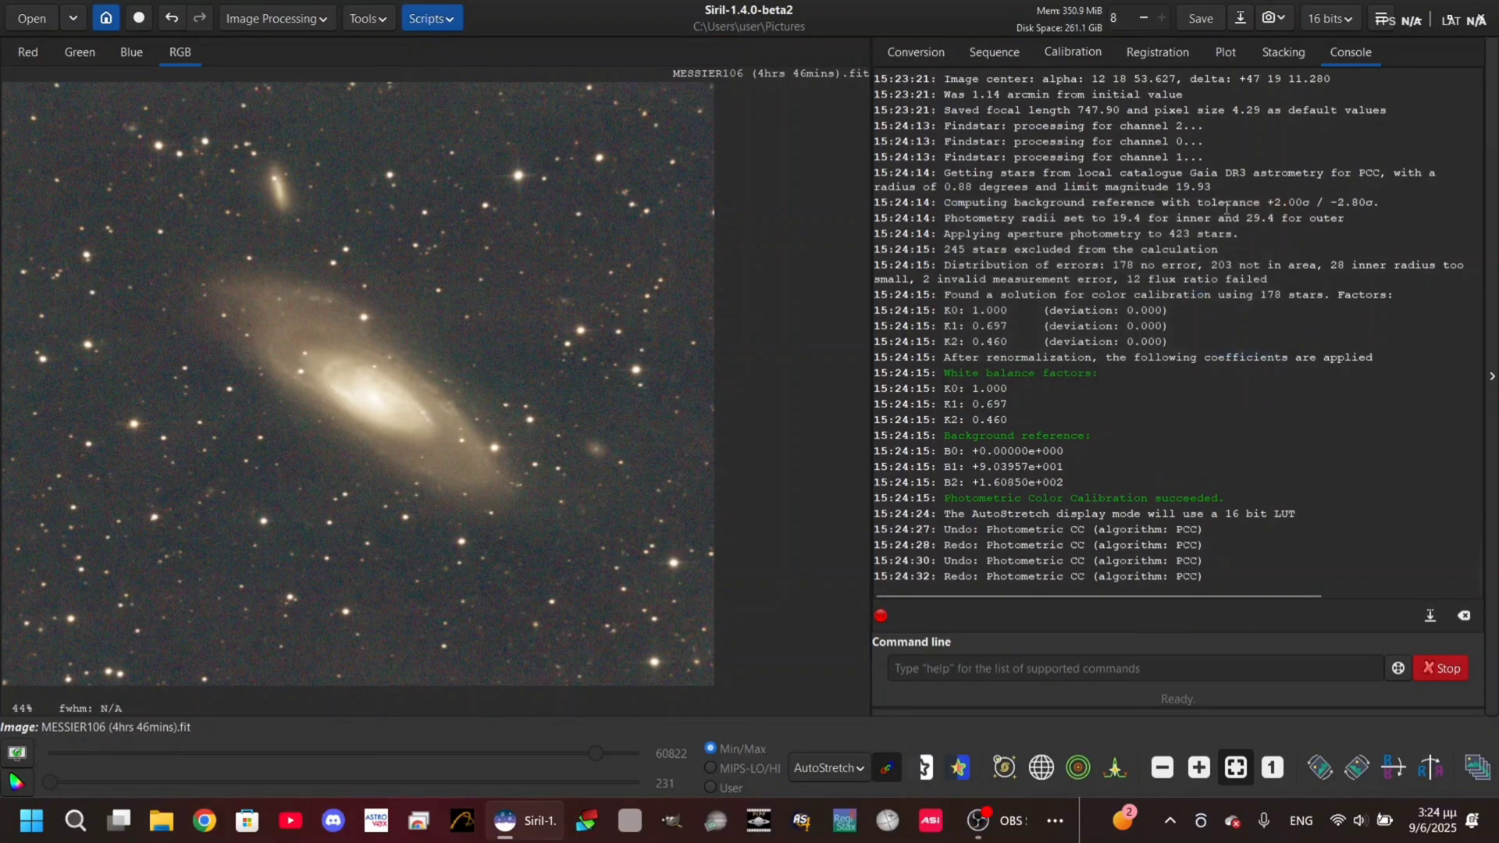
left_click(168, 19)
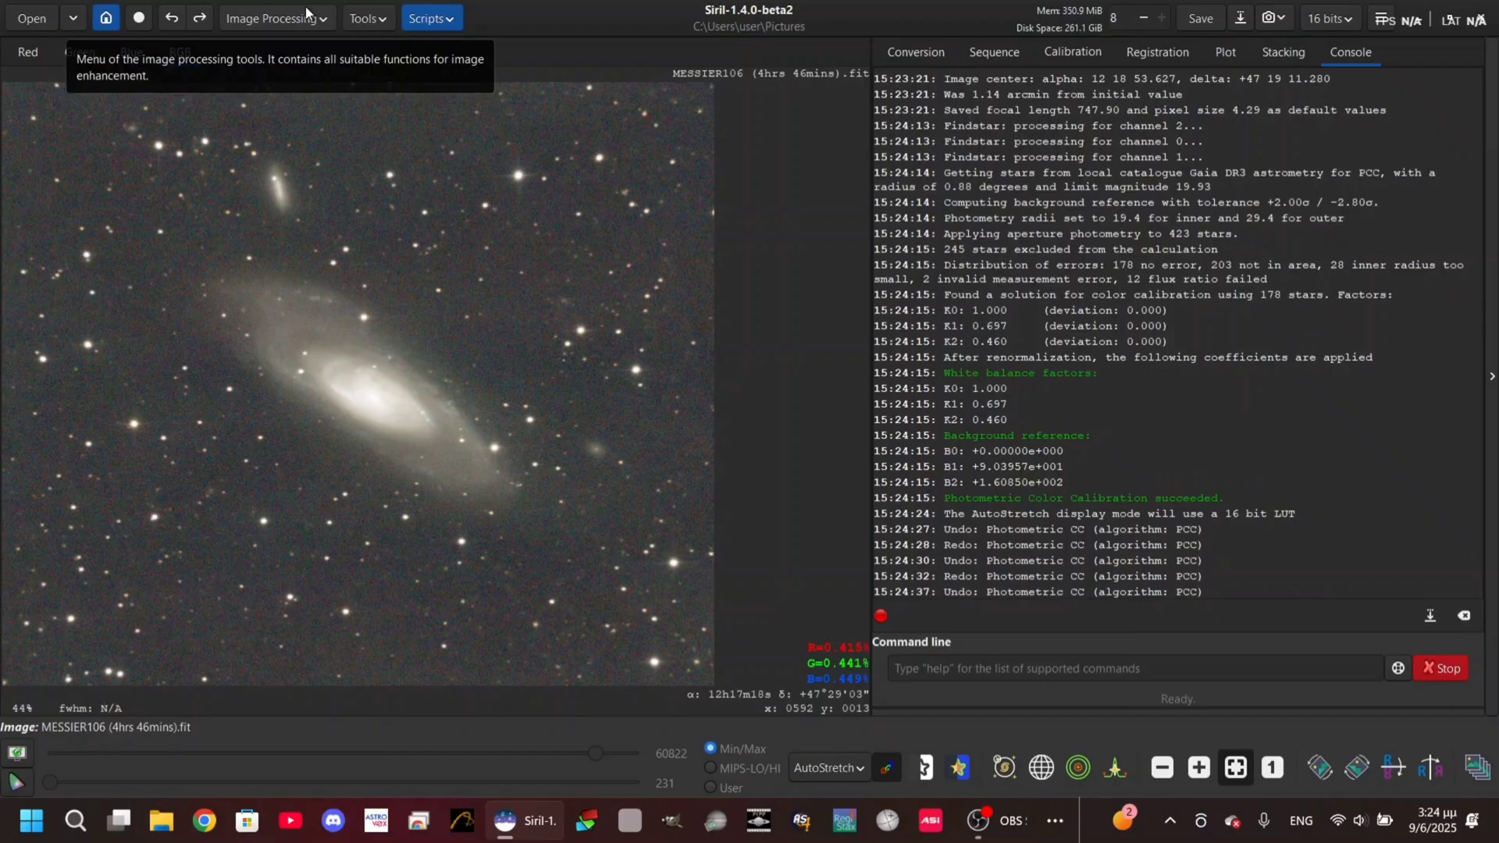
left_click(306, 11)
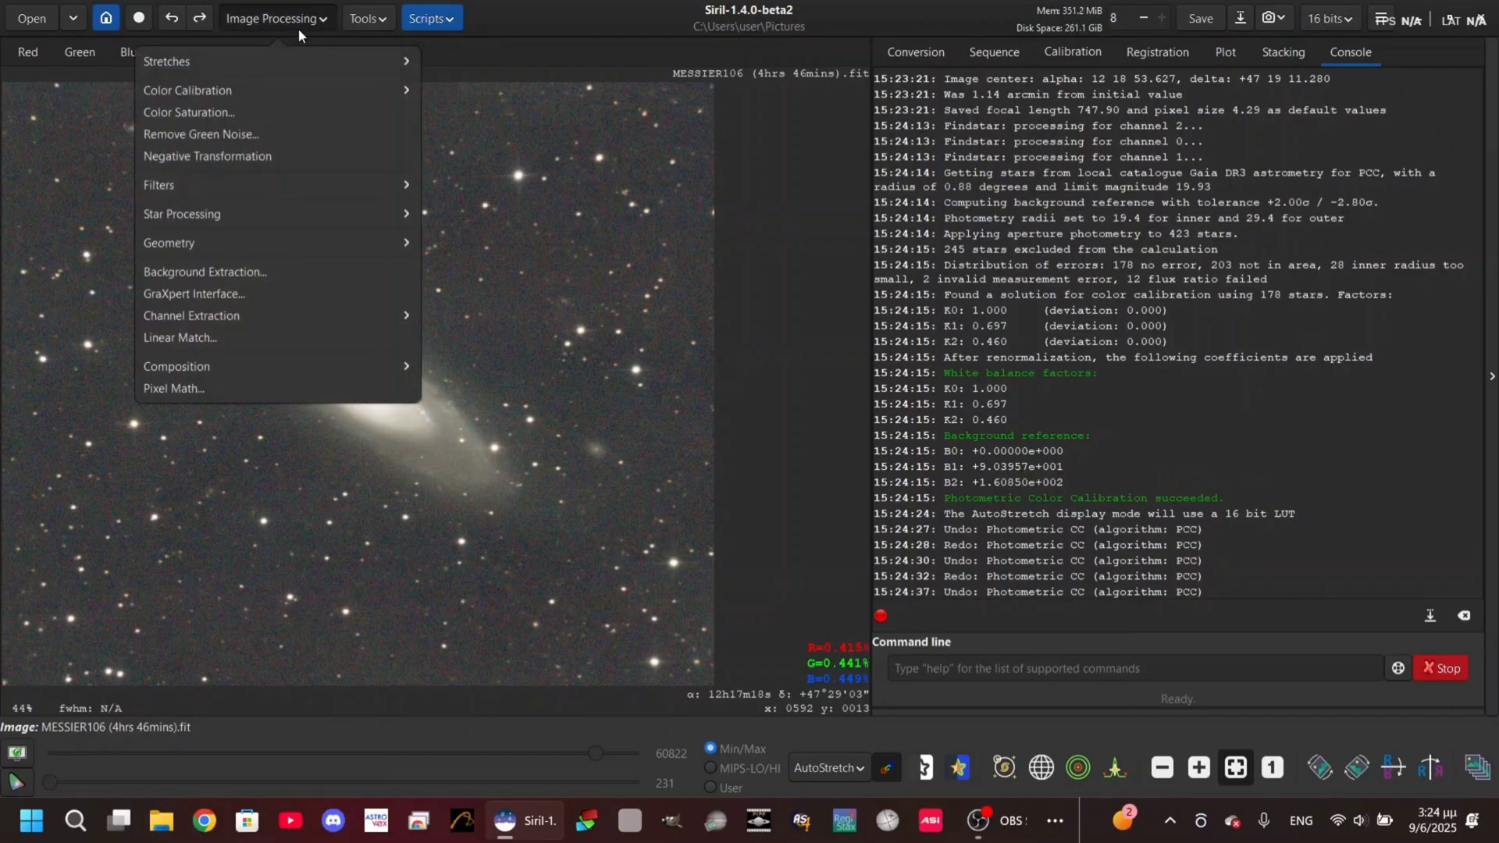
left_click(270, 96)
left_click(228, 128)
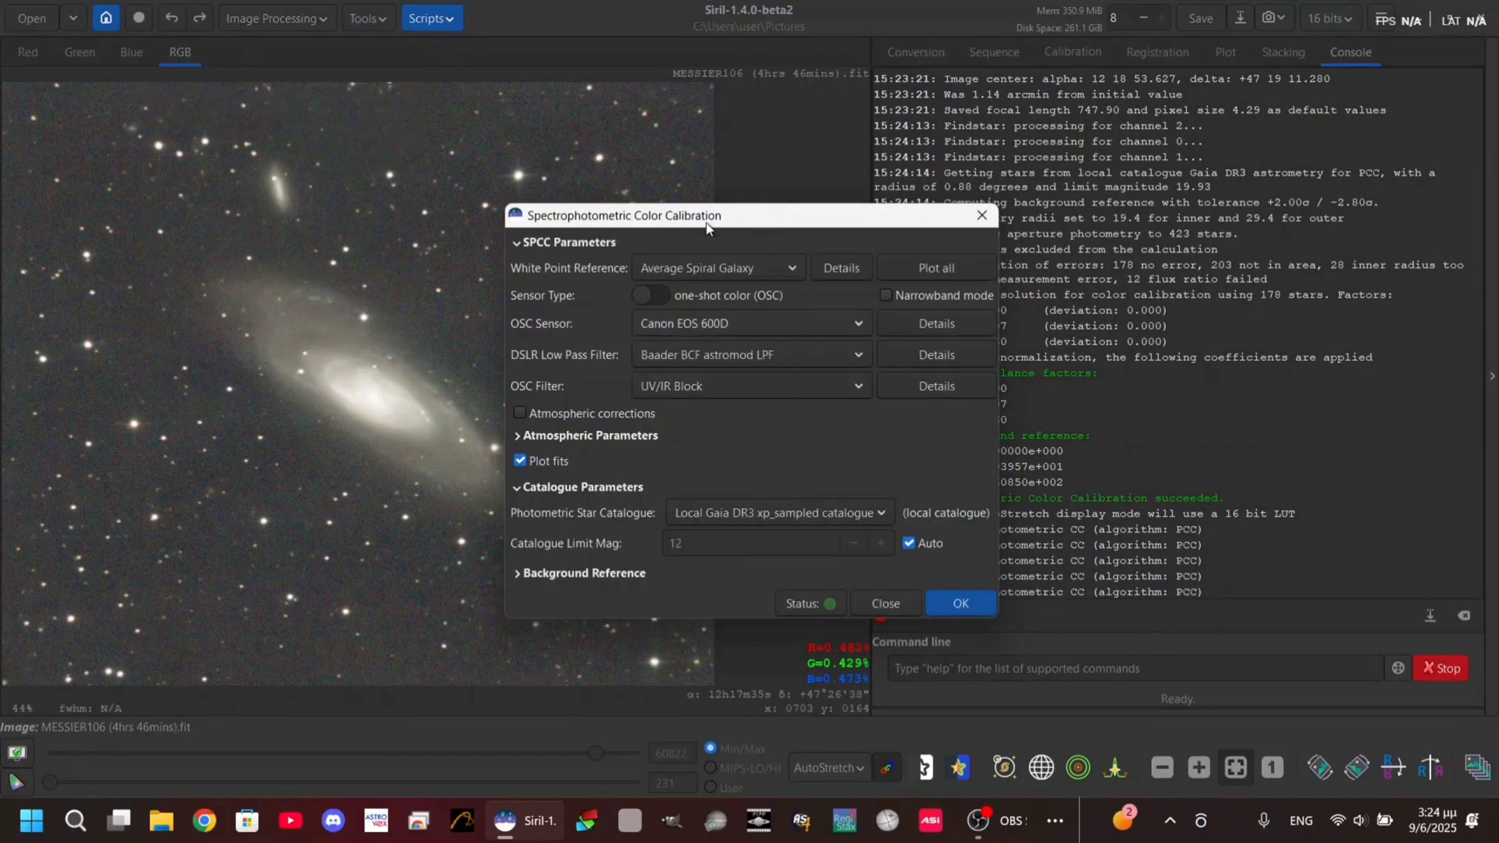
left_click_drag(708, 227, 1092, 159)
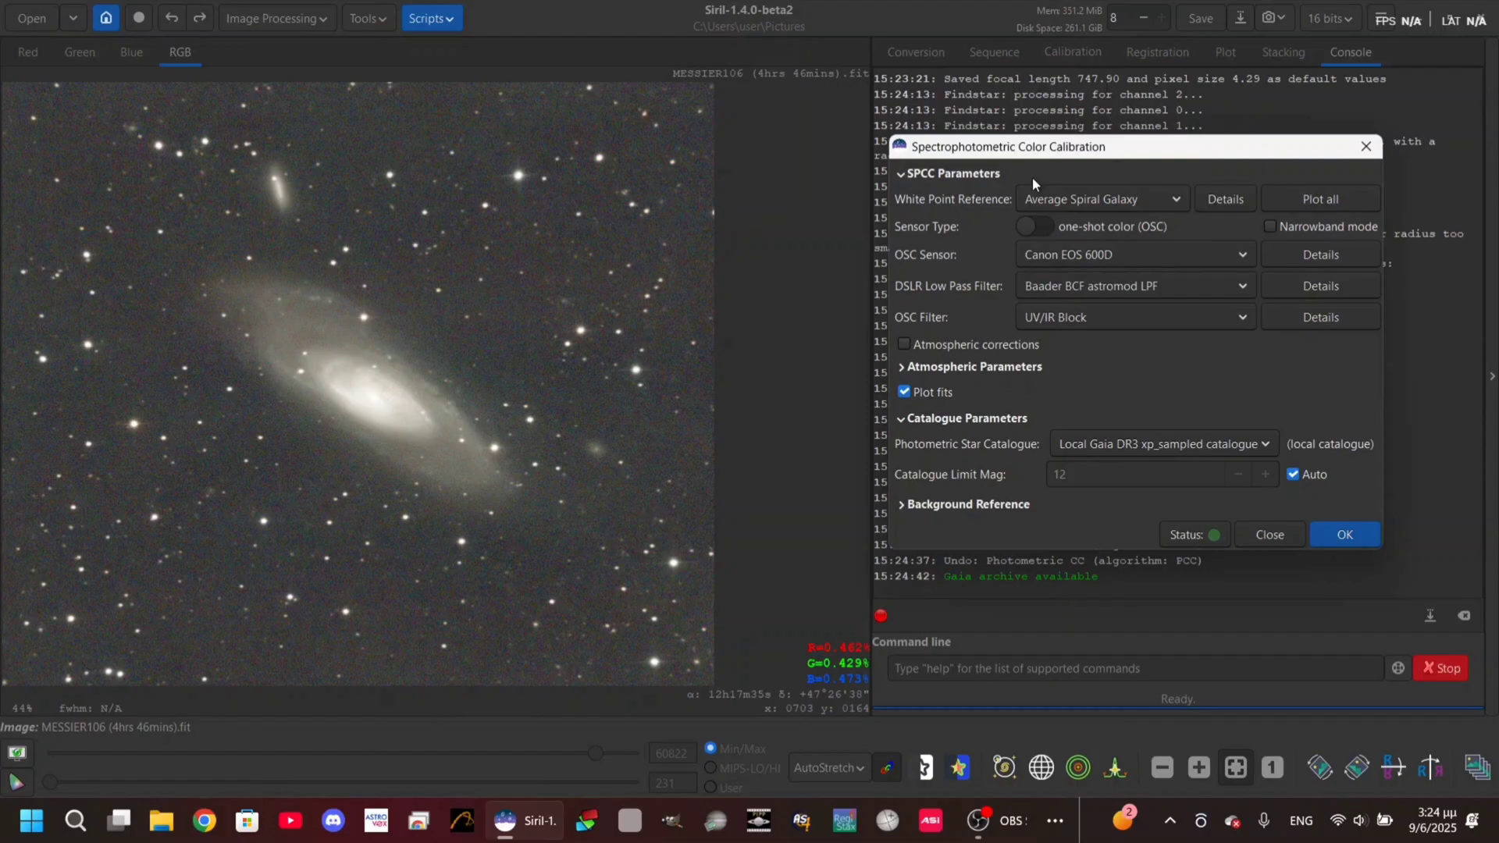
left_click(1067, 203)
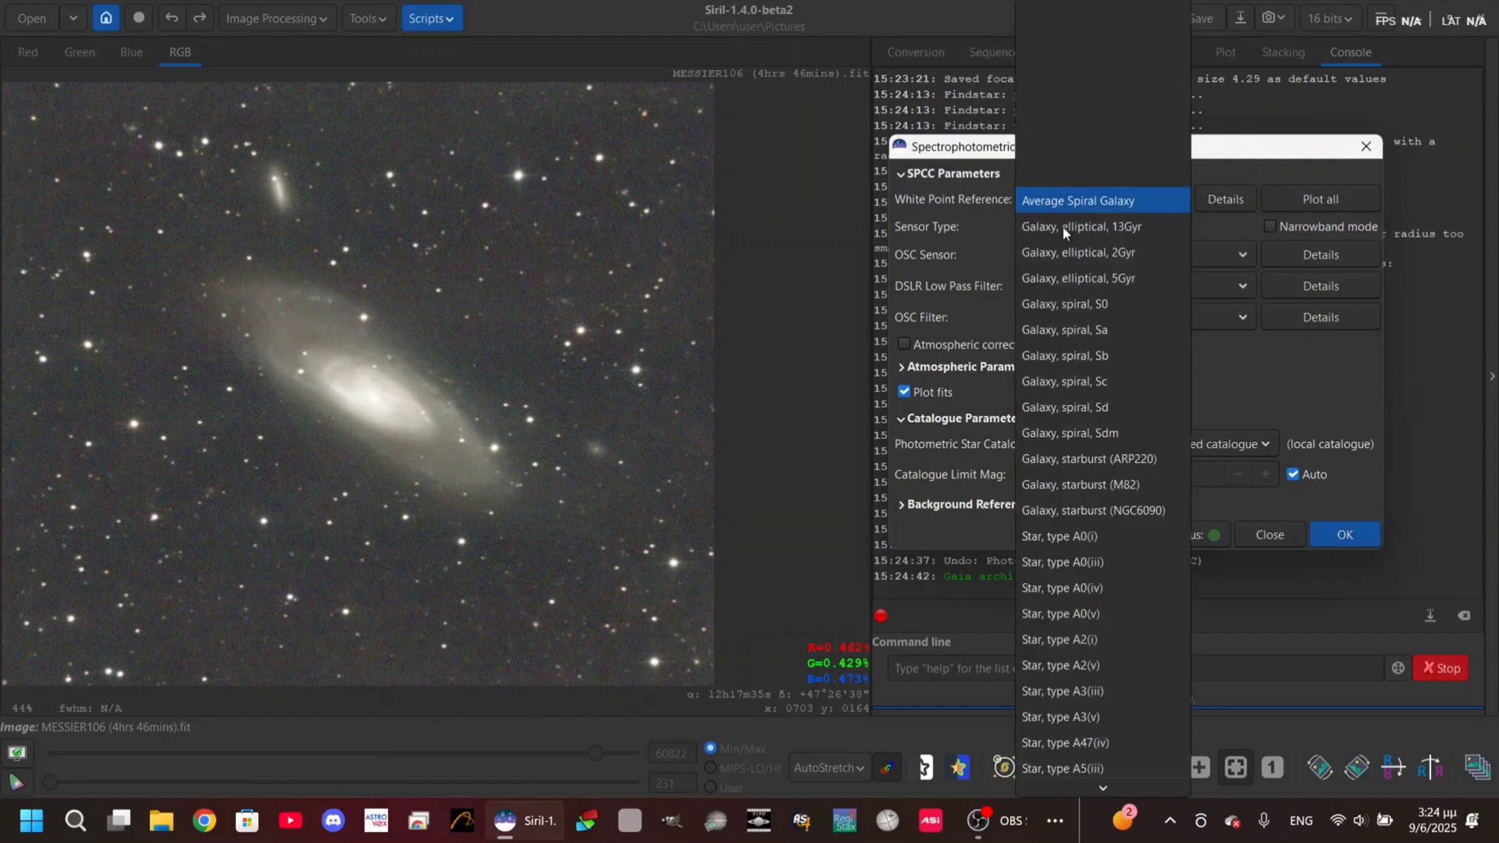
left_click(1010, 223)
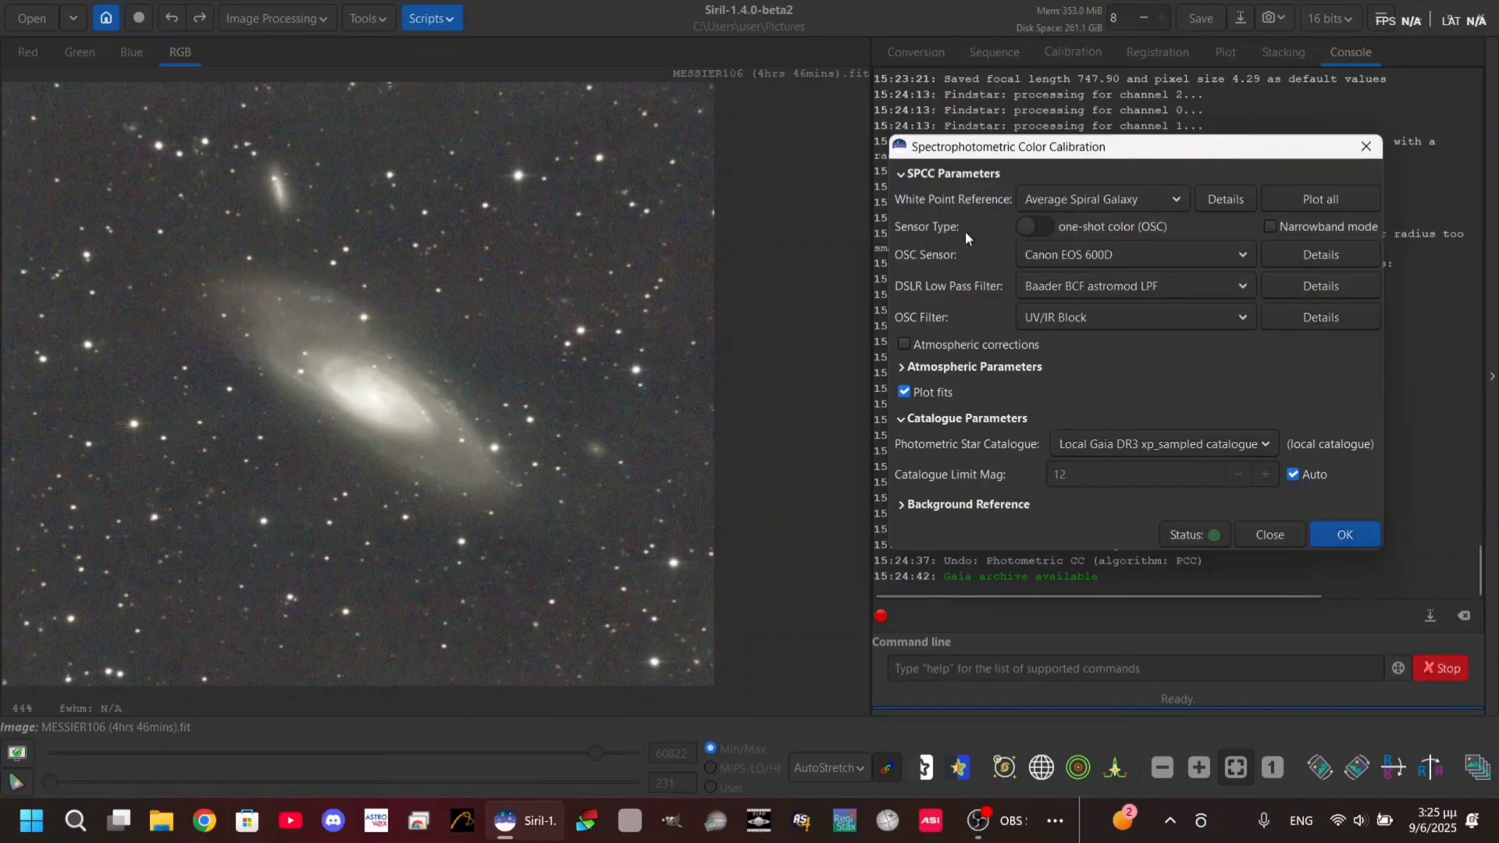
left_click(1024, 226)
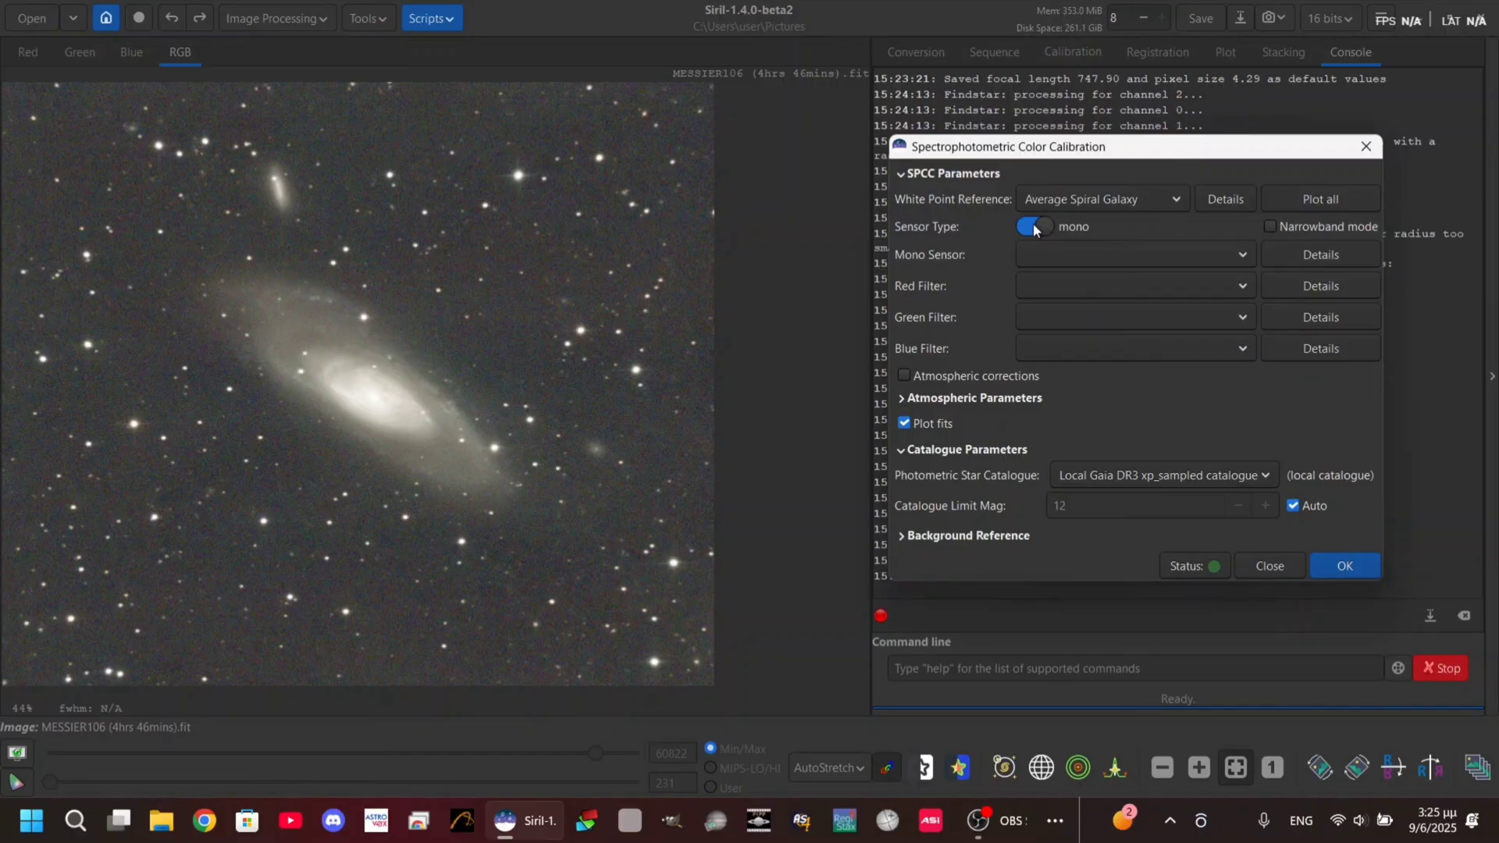
left_click(1032, 227)
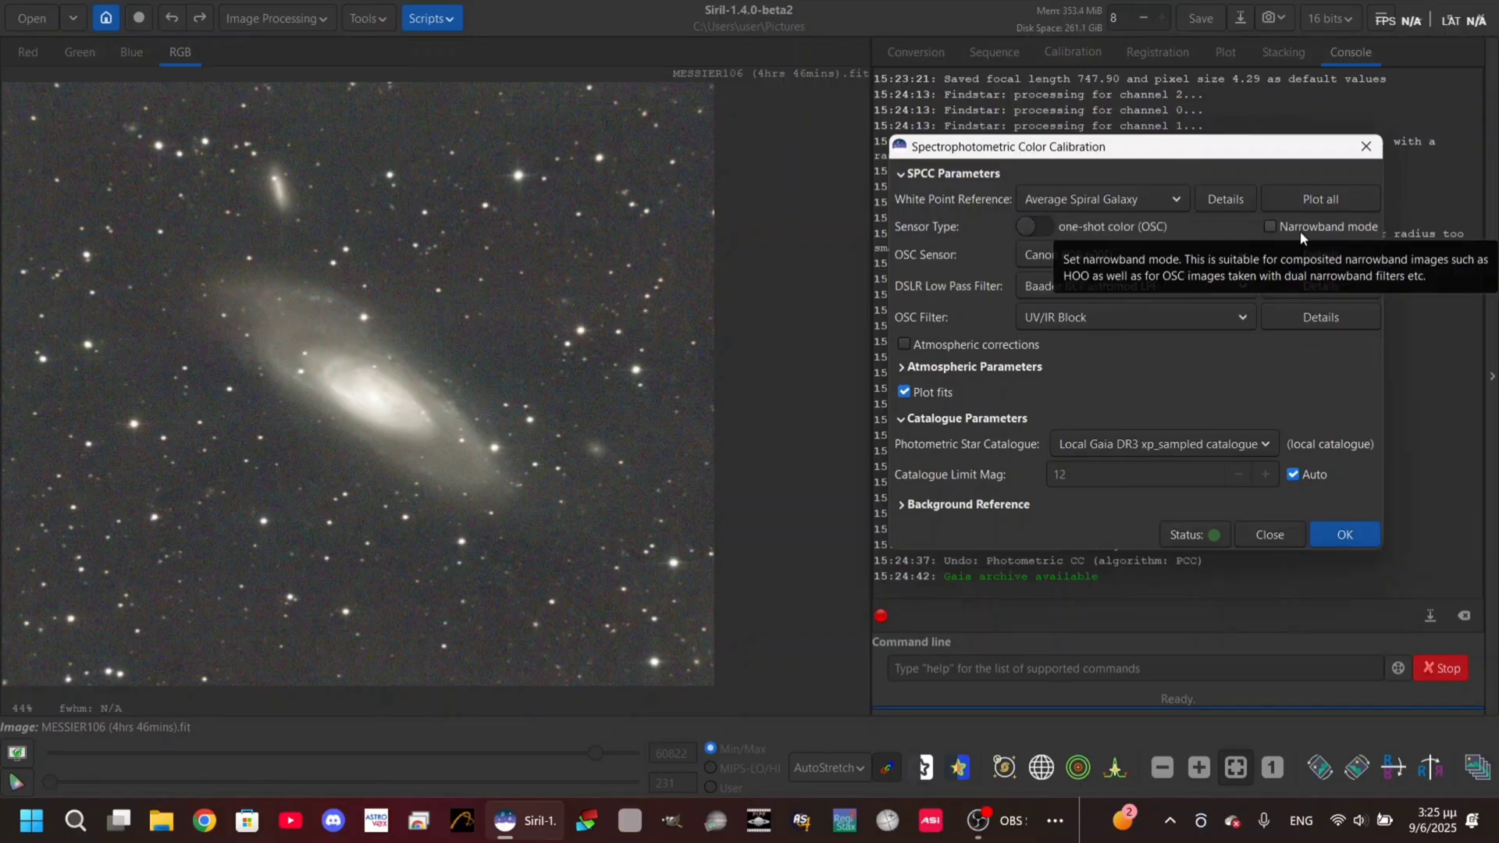
left_click(1274, 227)
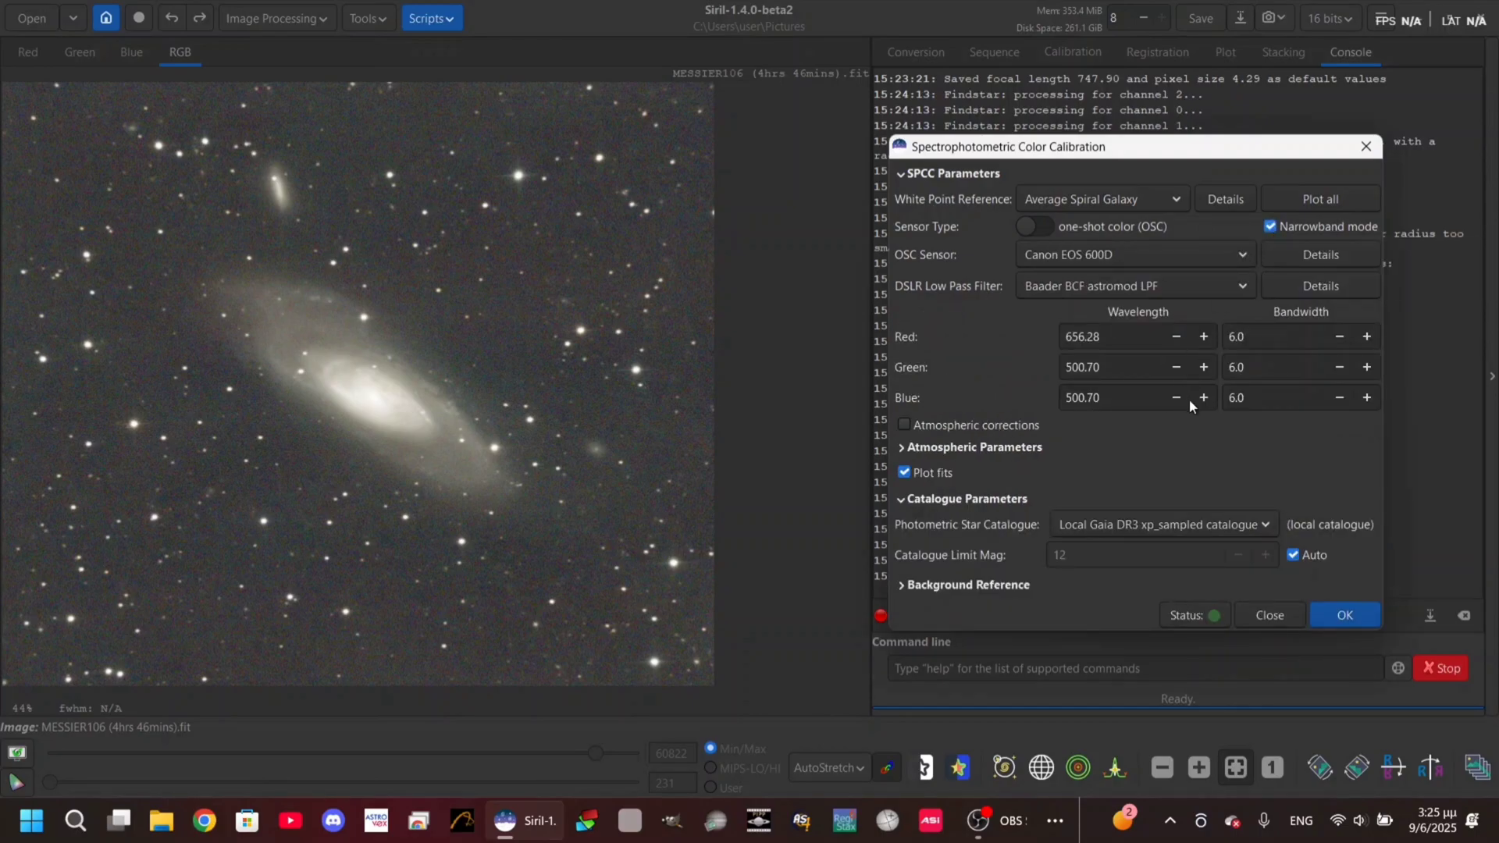
left_click(1269, 227)
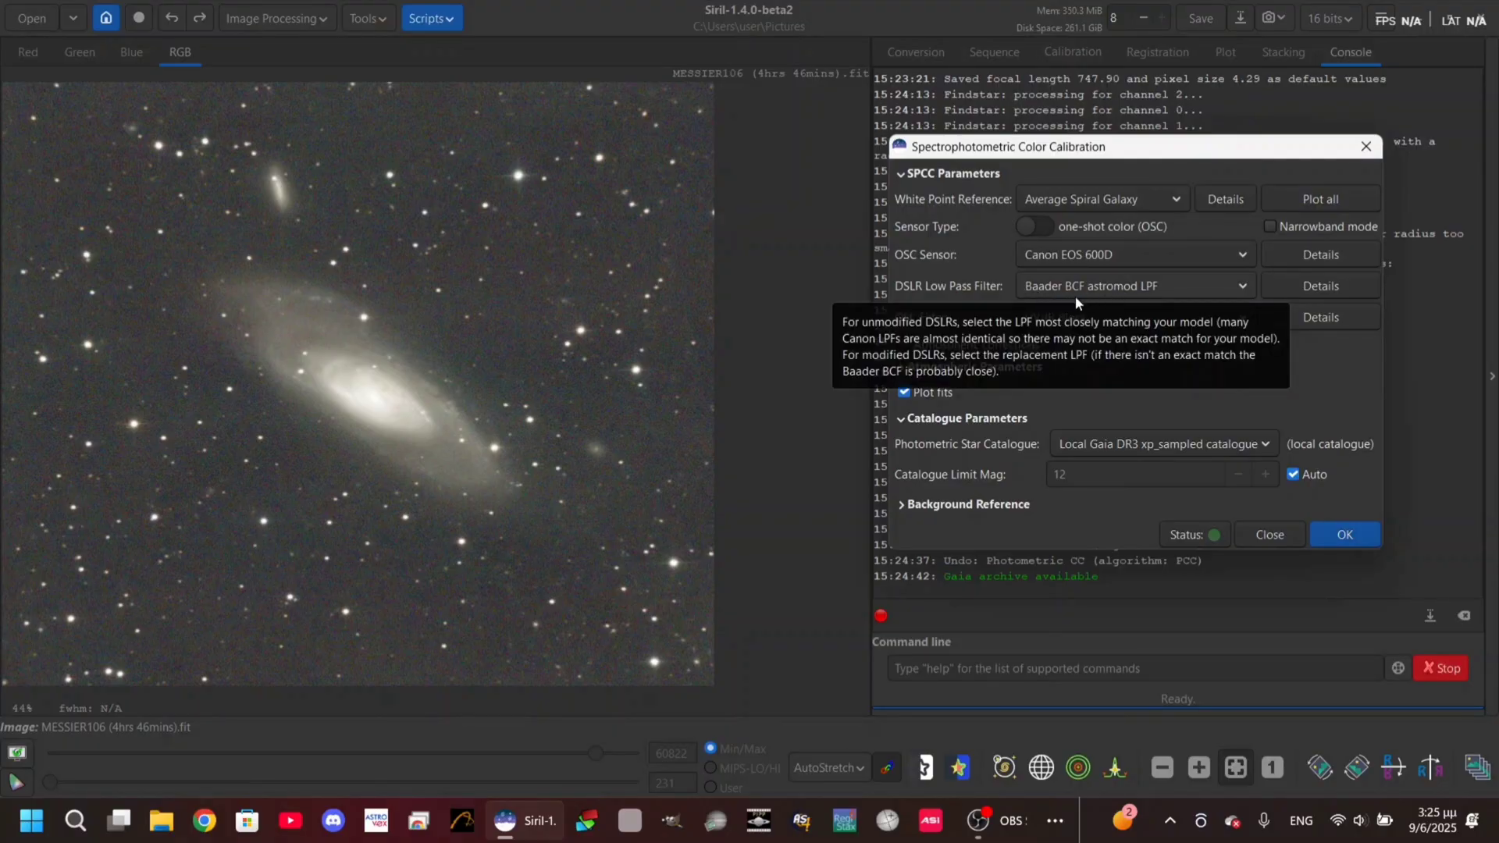
Step: Try the Canon EOS 350D low pass filter, then return to Baader BCF astromod LPF
left_click(1163, 293)
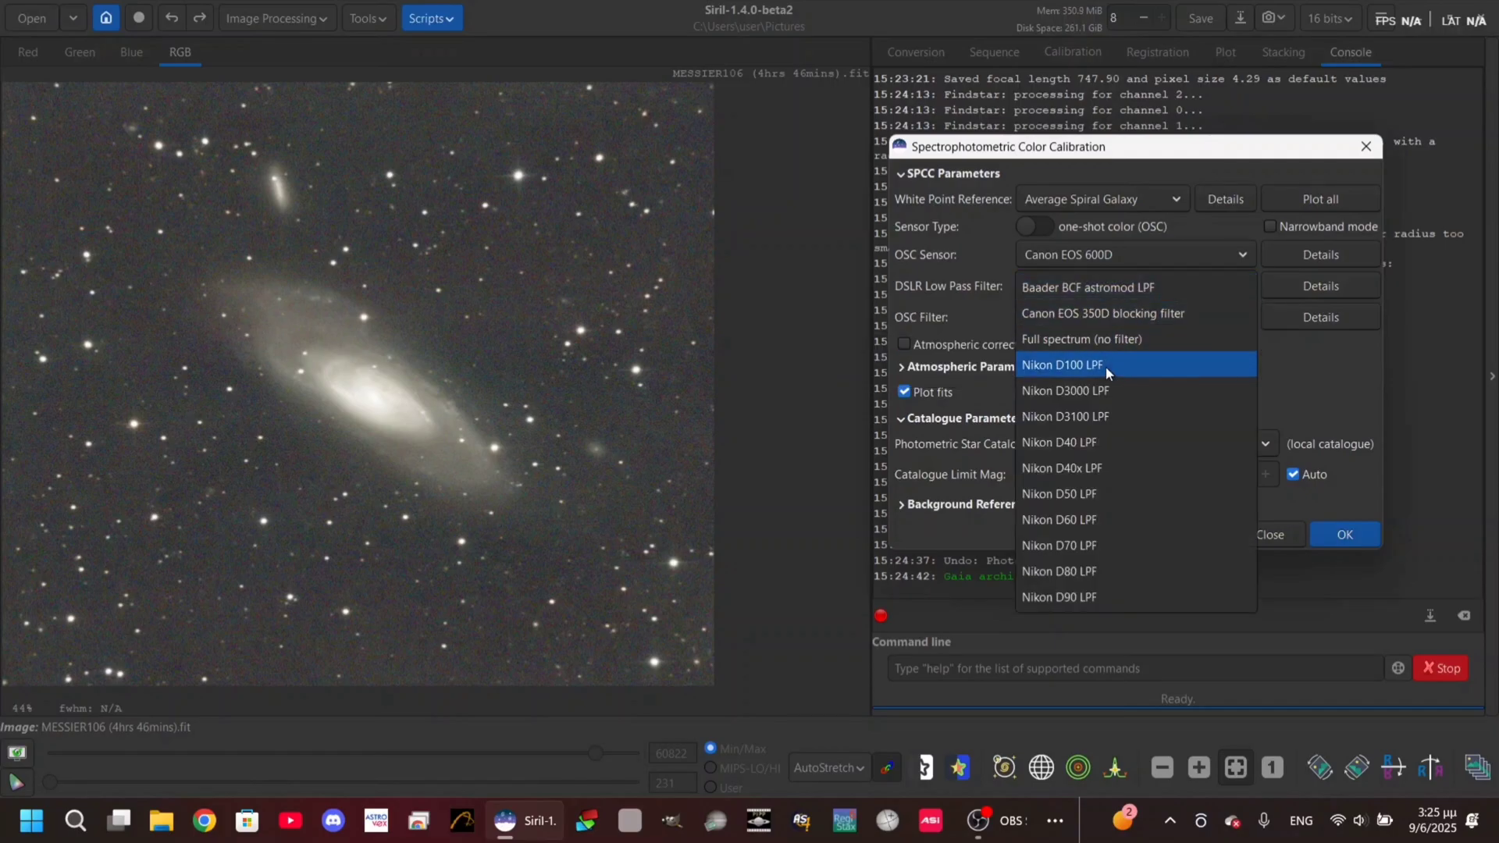
left_click(1088, 328)
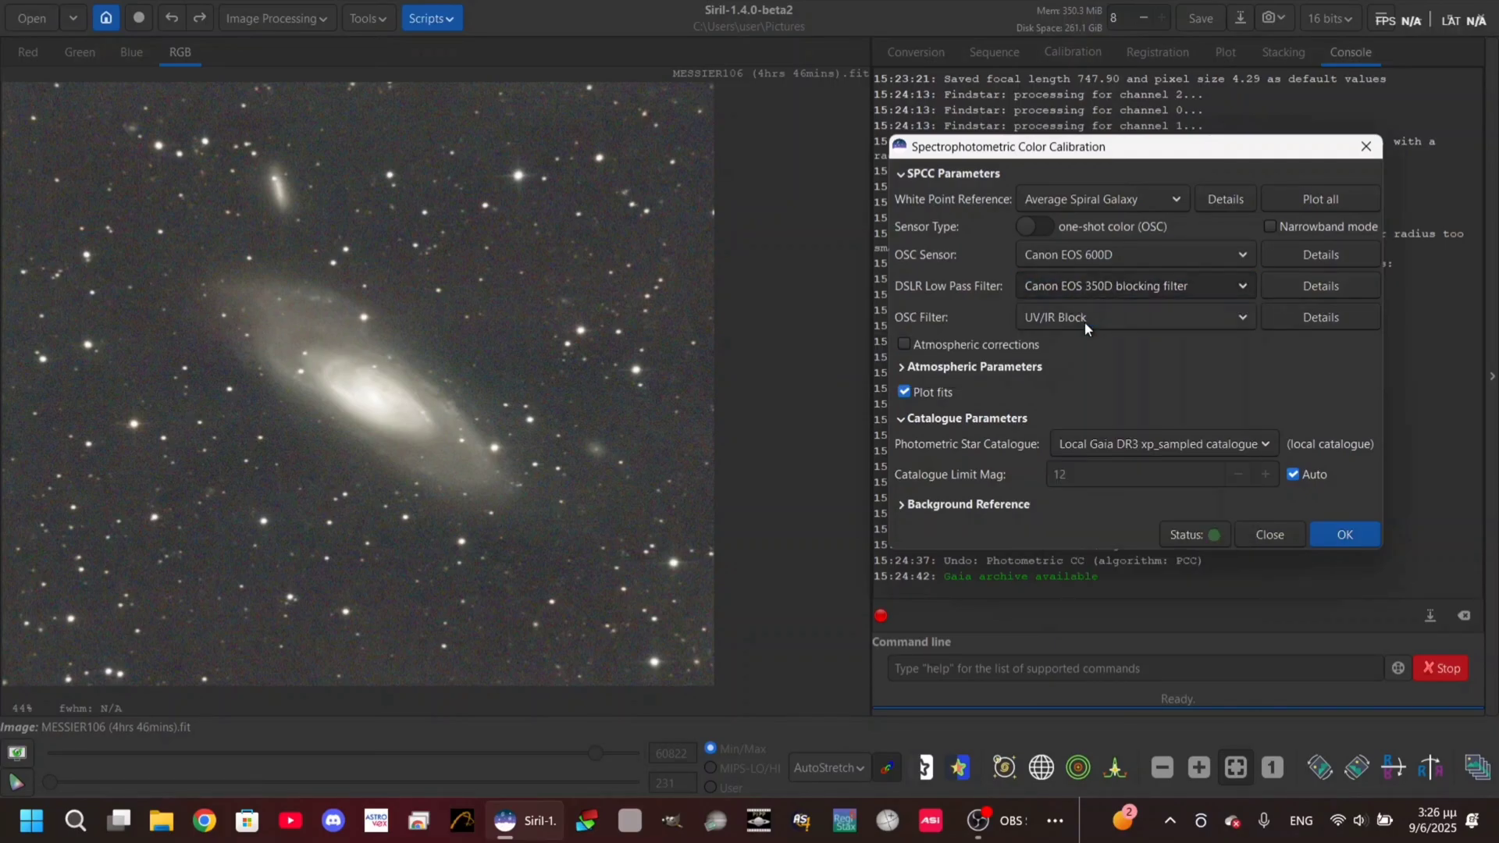
left_click(1113, 287)
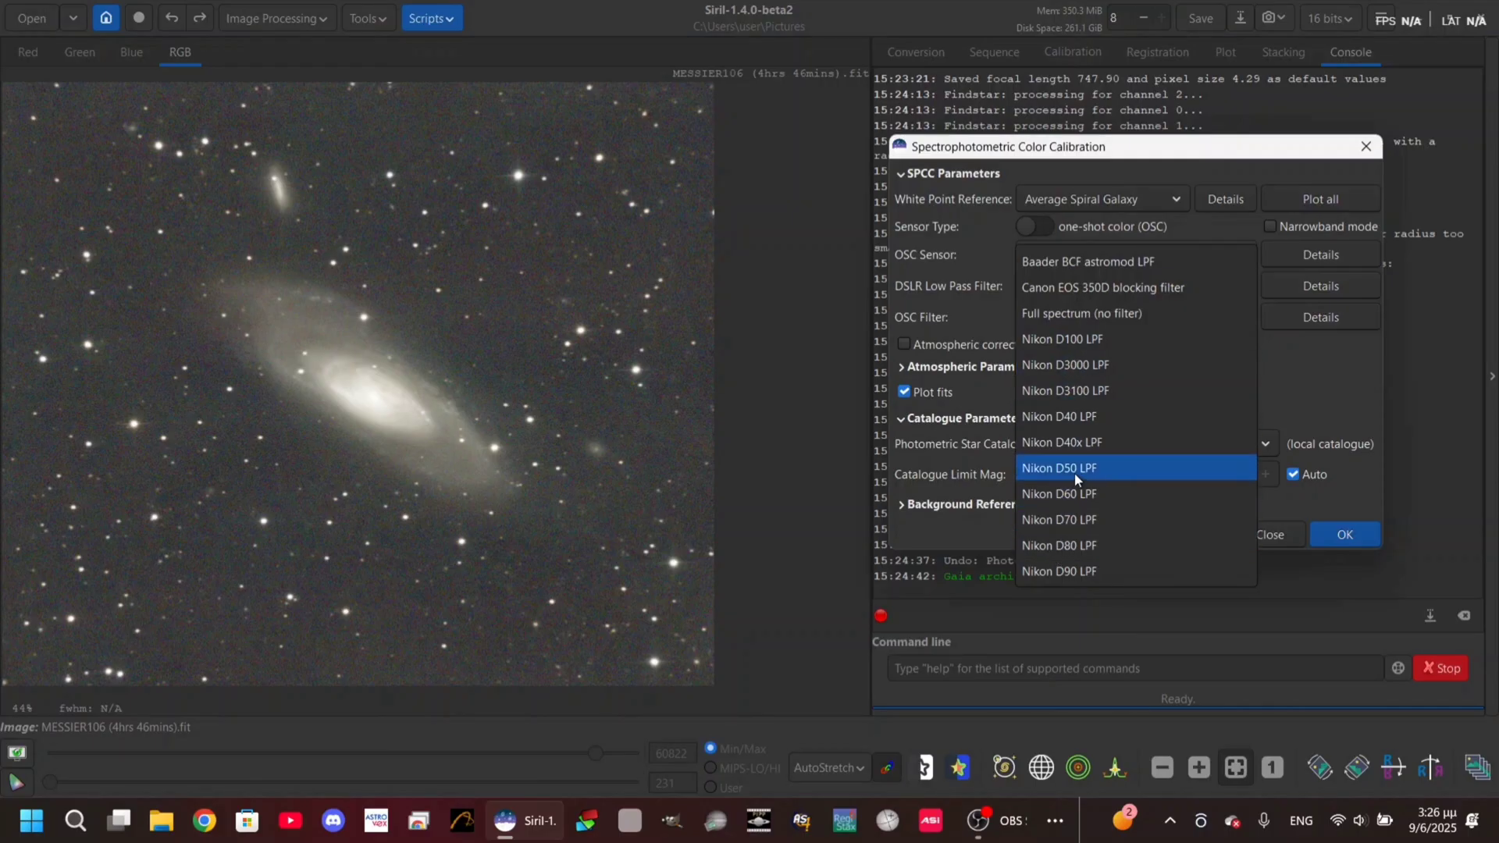
left_click(987, 395)
left_click(1148, 287)
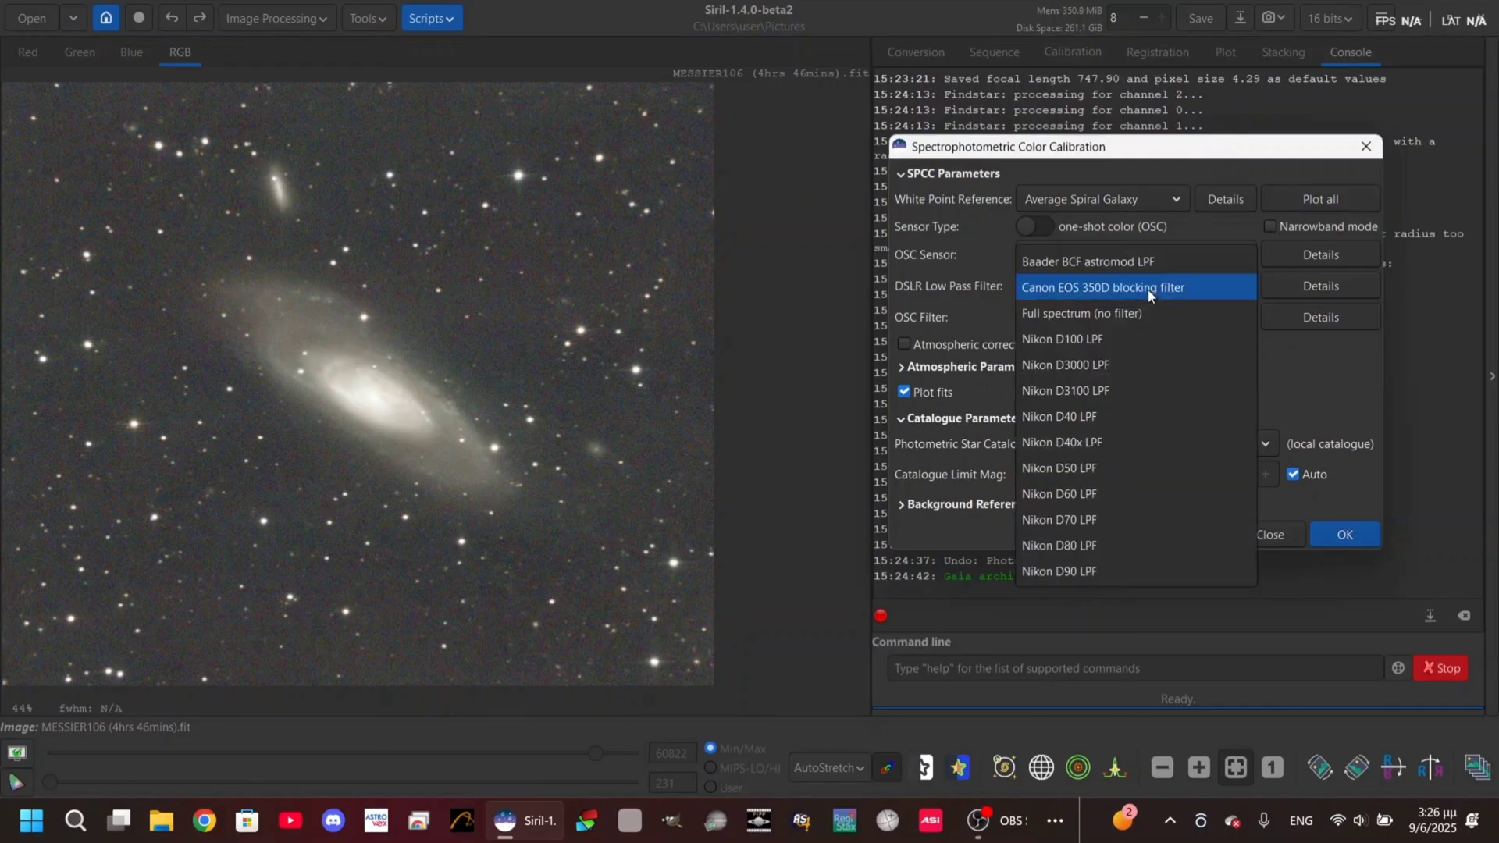
key("Escape")
key("Up")
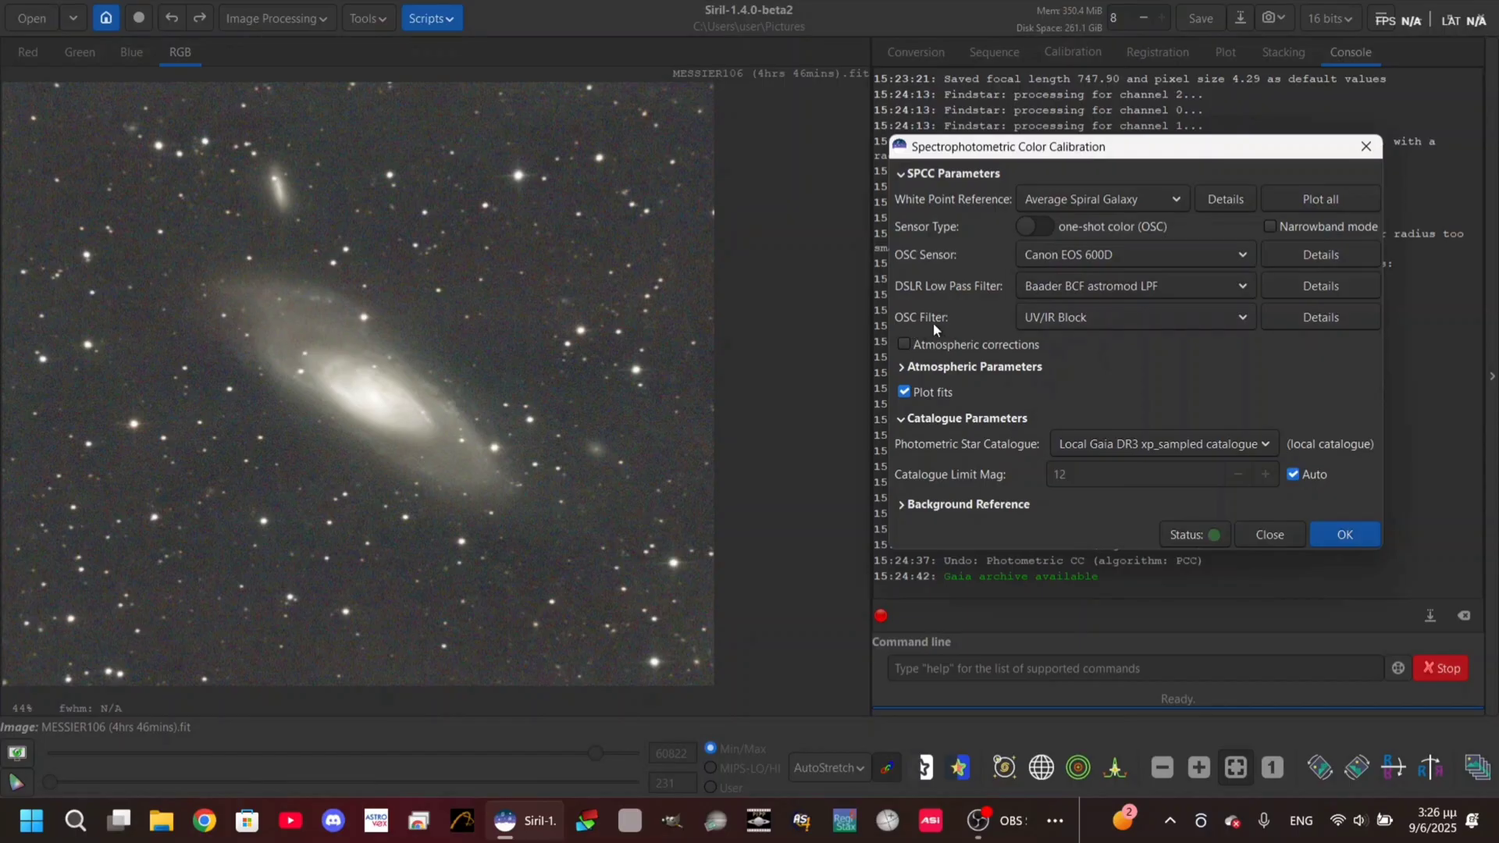
Step: Set the OSC filter to No filter and leave atmospheric corrections off
left_click(1240, 327)
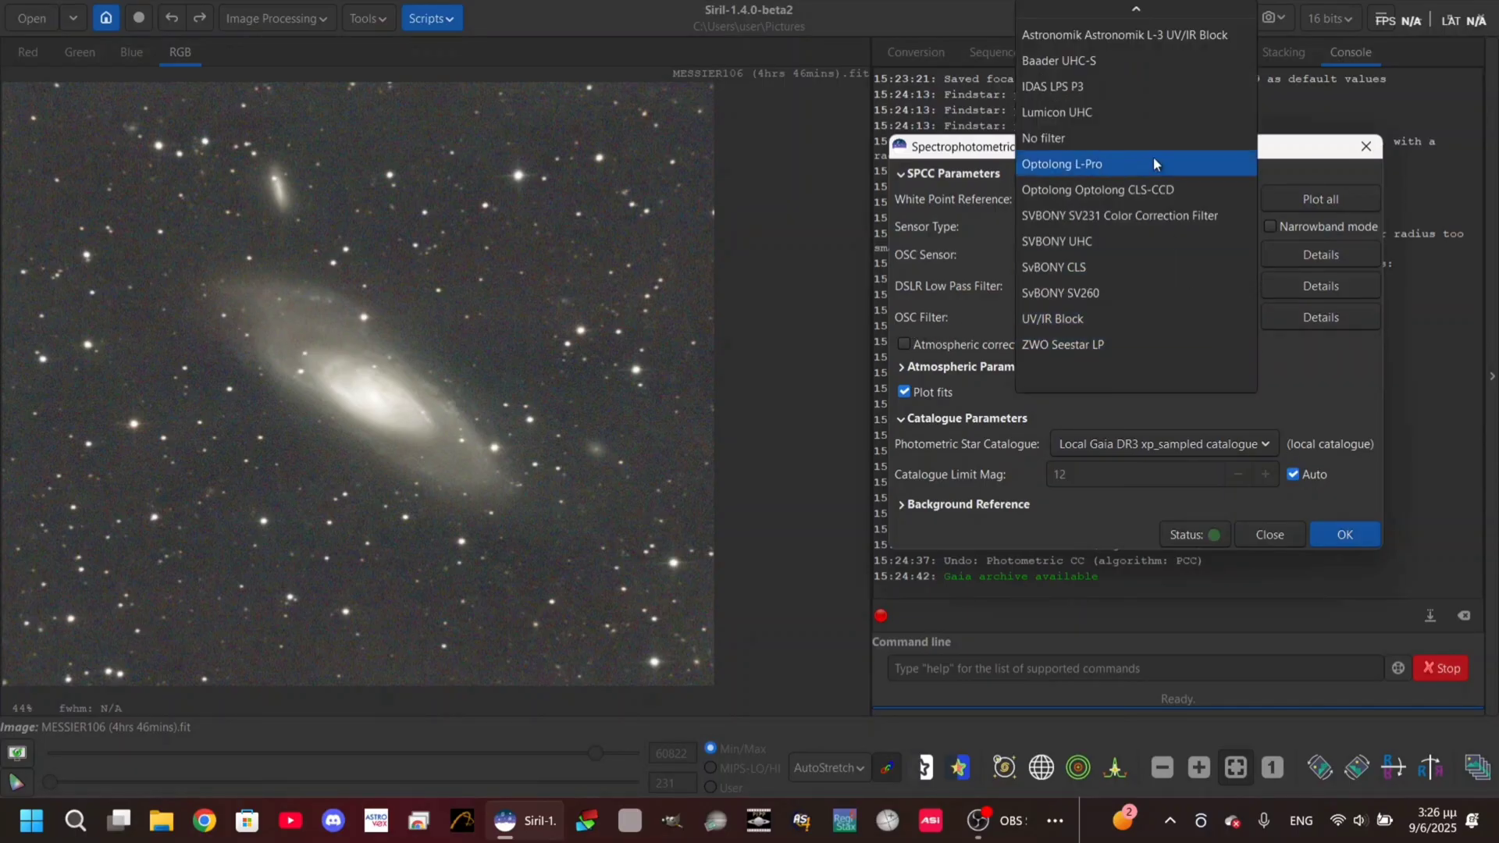
scroll(1124, 235, "up", 1)
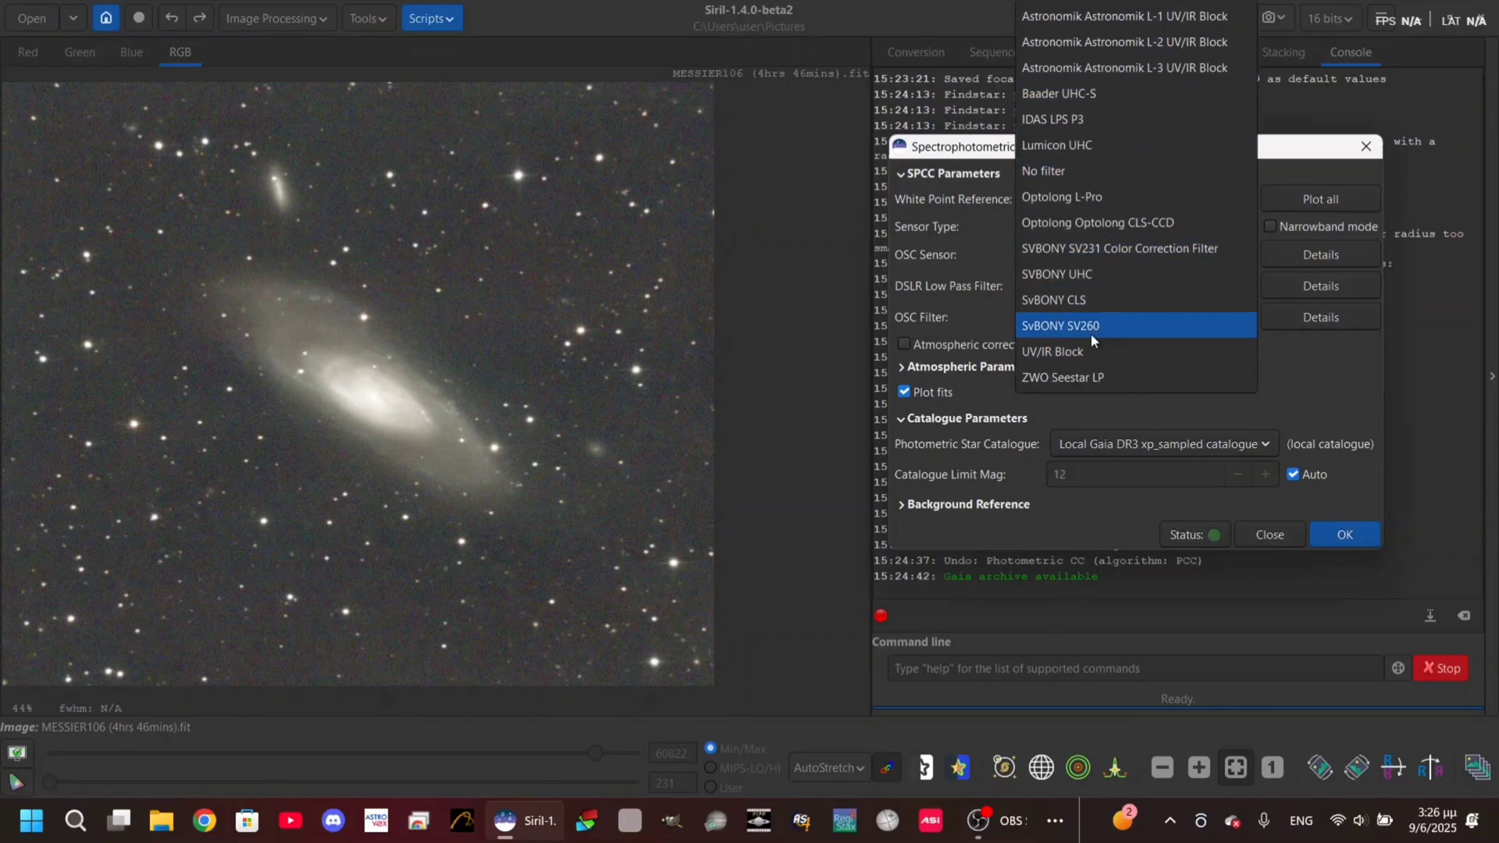
left_click(1070, 171)
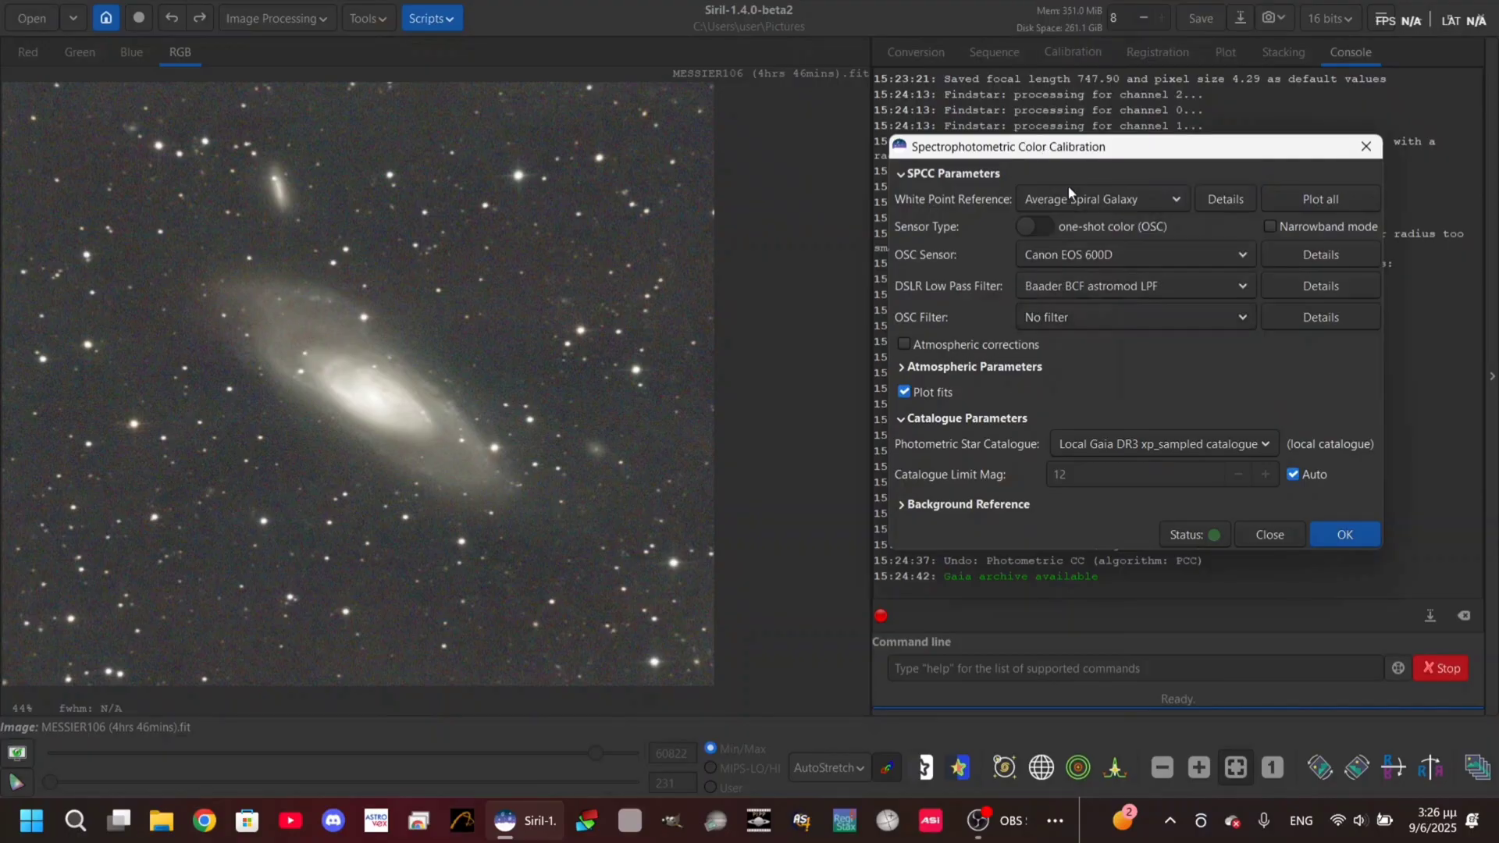
left_click(1043, 315)
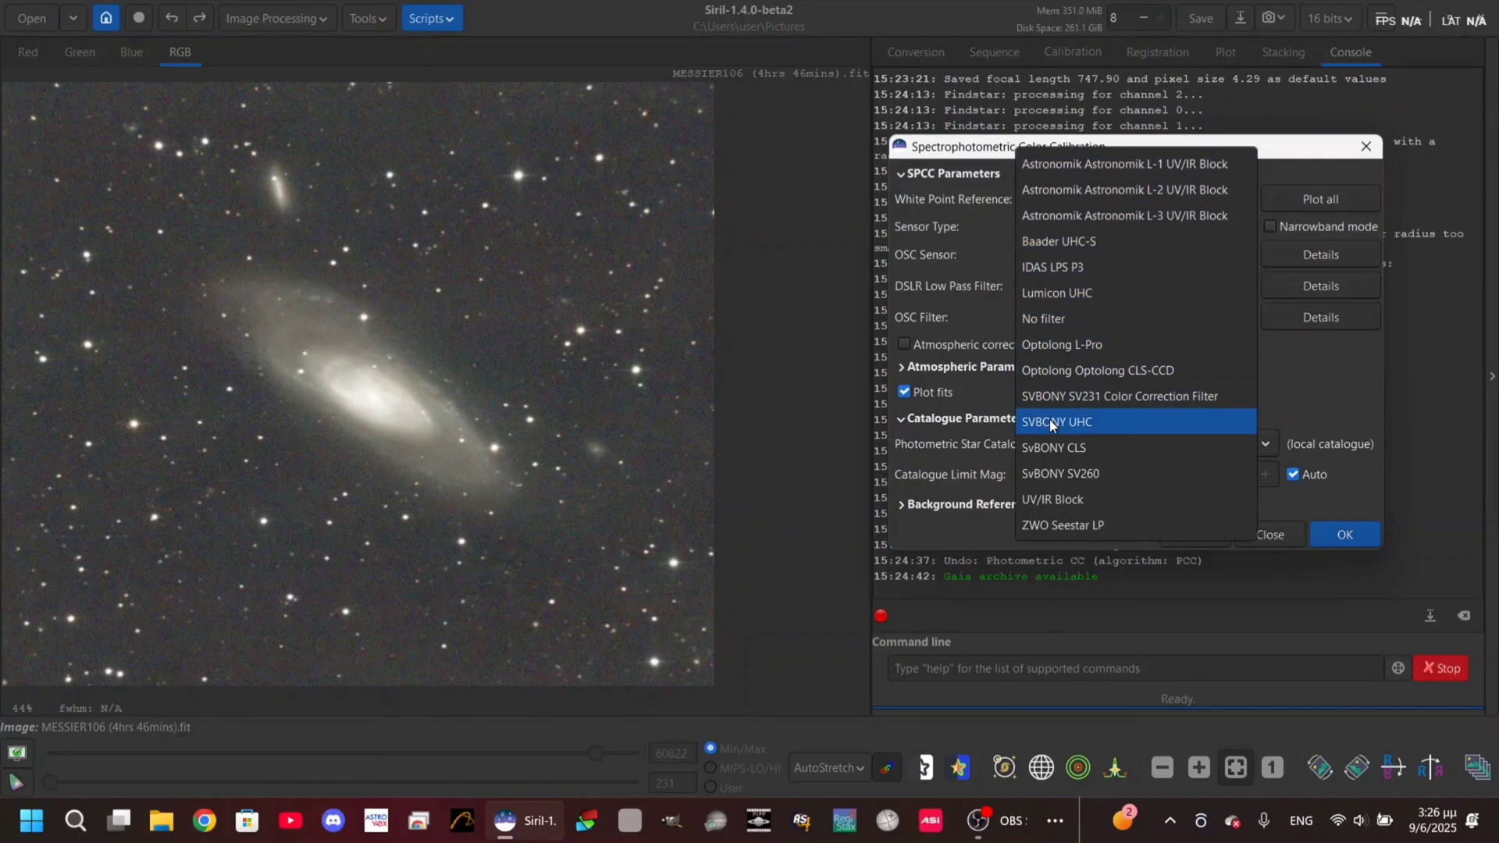
left_click(1045, 318)
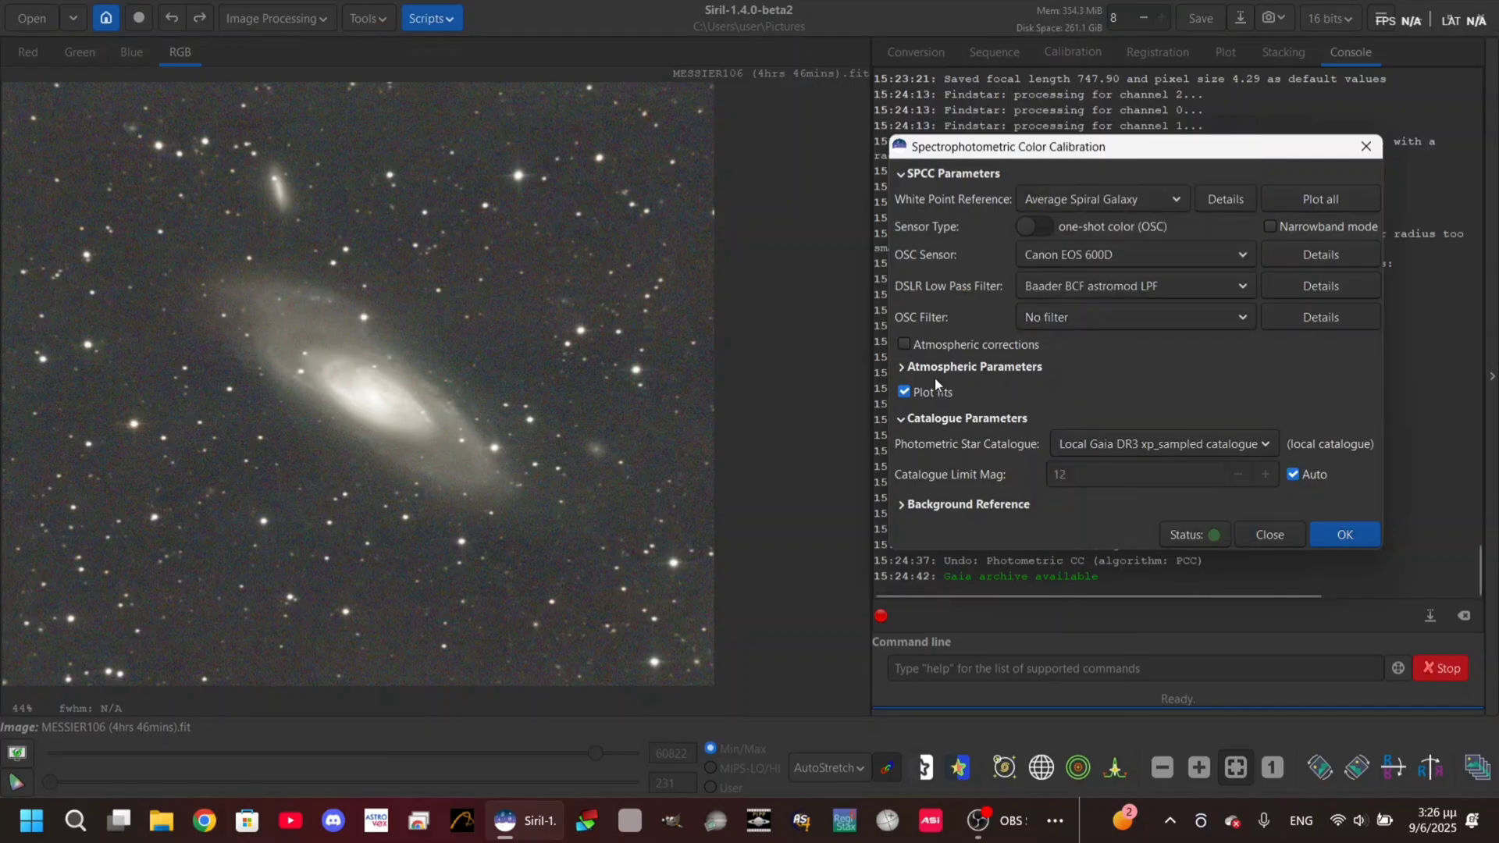
left_click(965, 348)
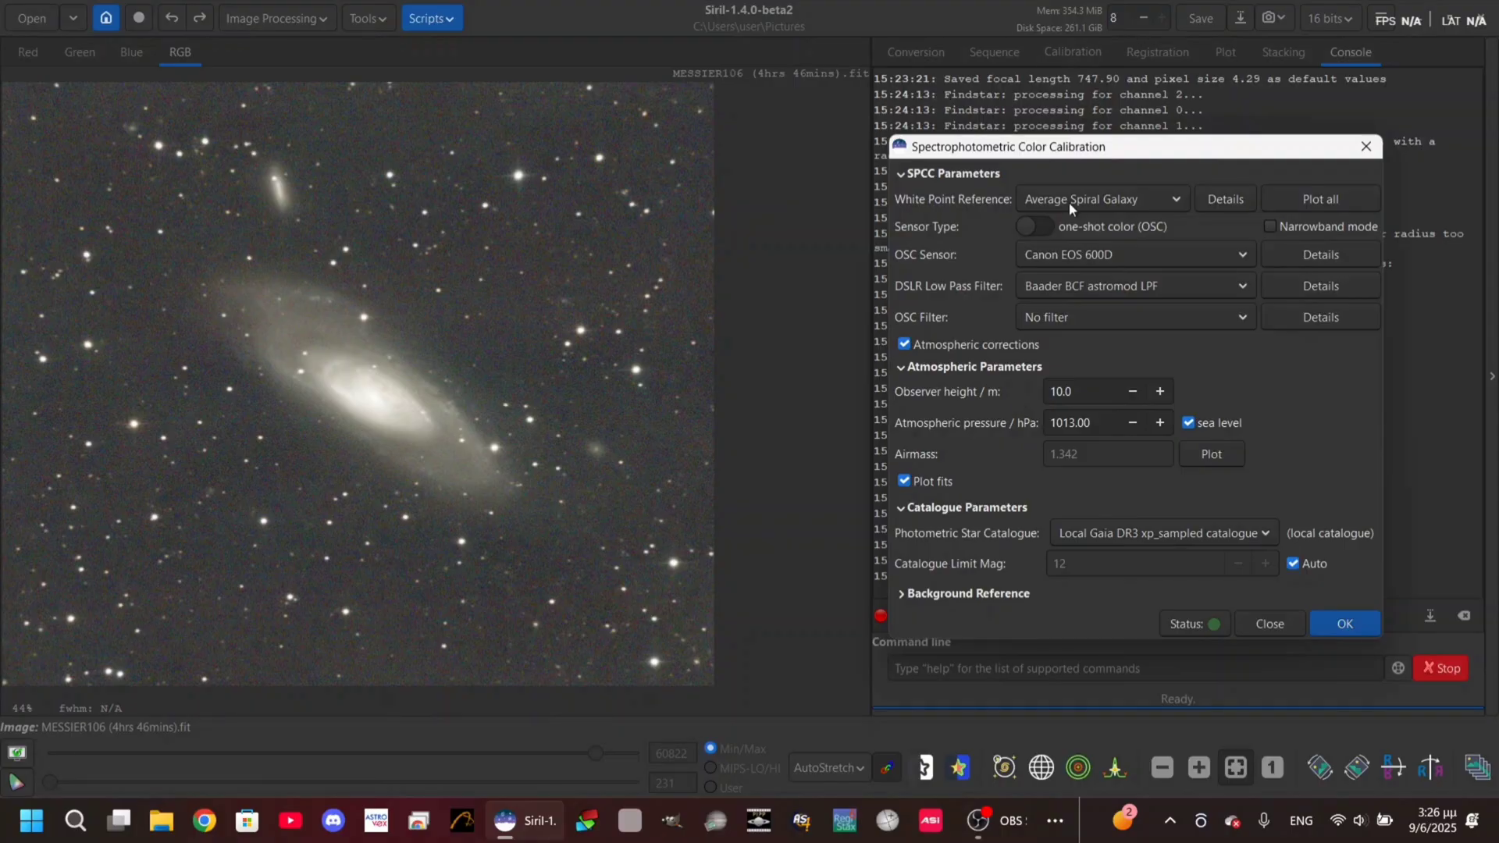
left_click(904, 345)
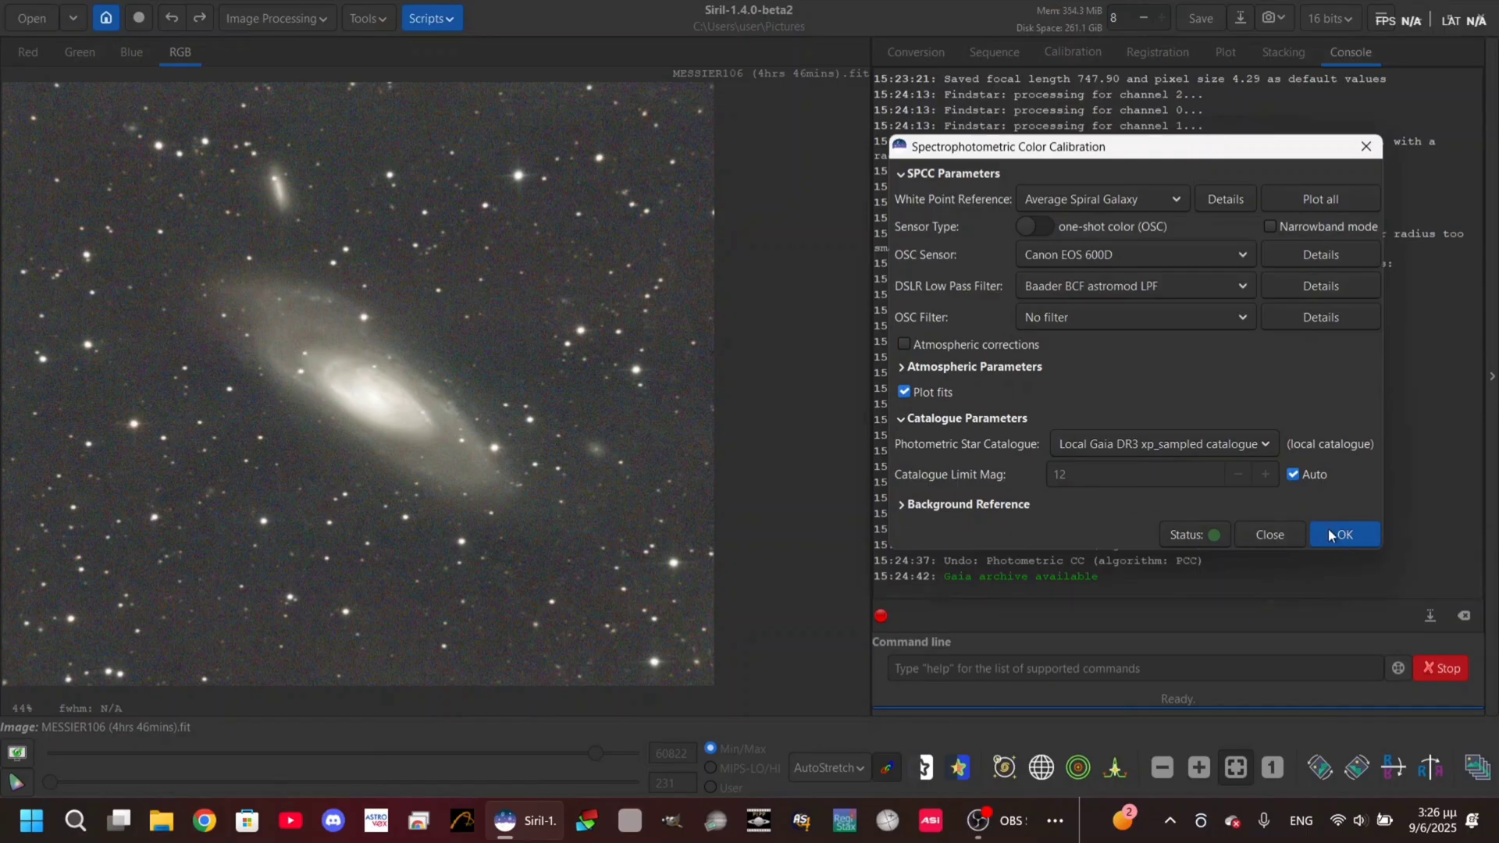
Step: Run spectrophotometric calibration, close both white balance plots, and fit the image to the window
left_click(1352, 542)
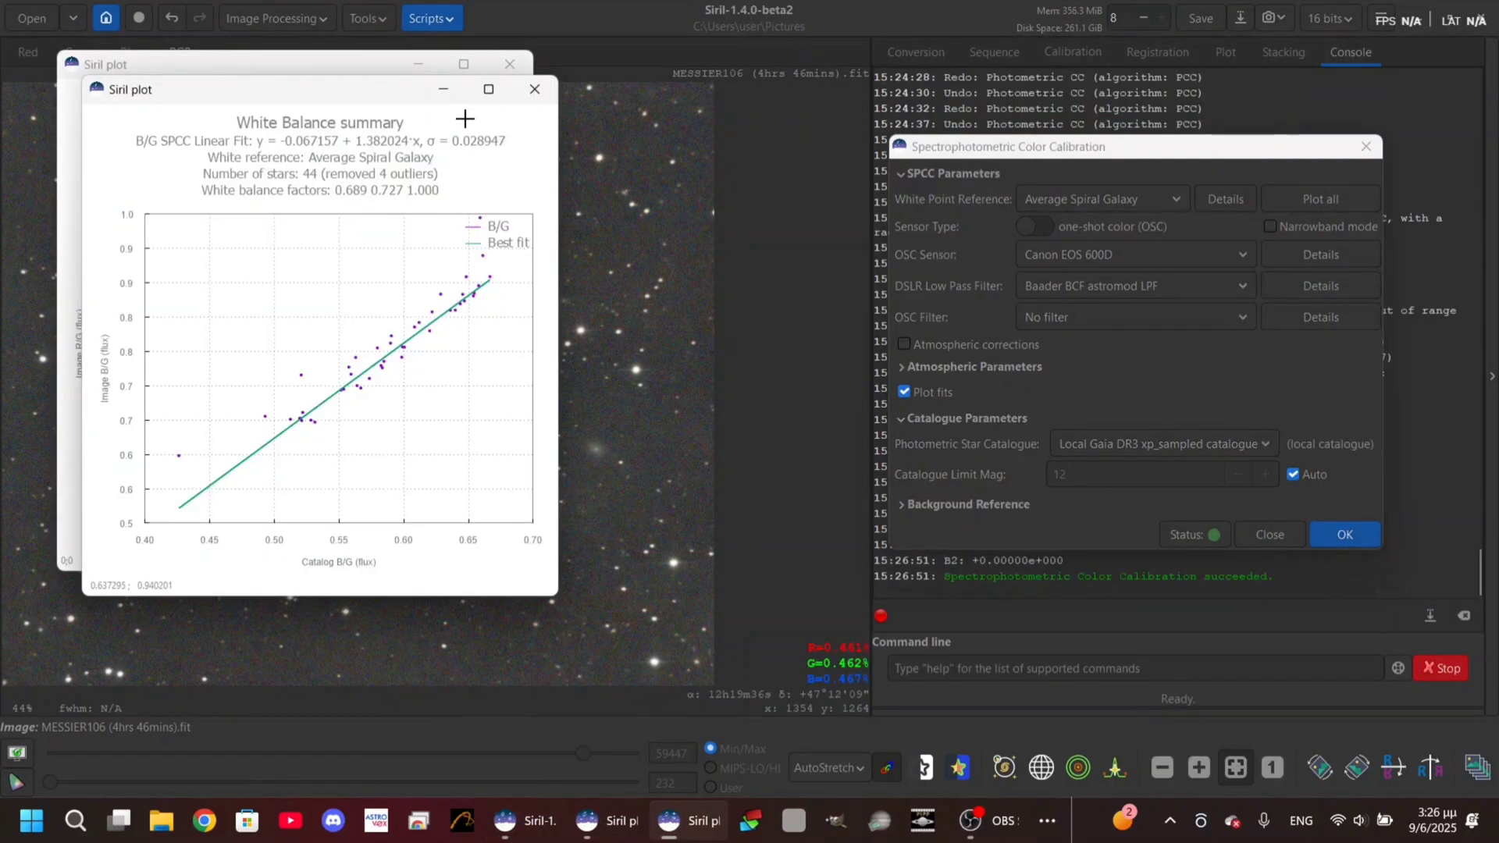
left_click(535, 88)
left_click(509, 64)
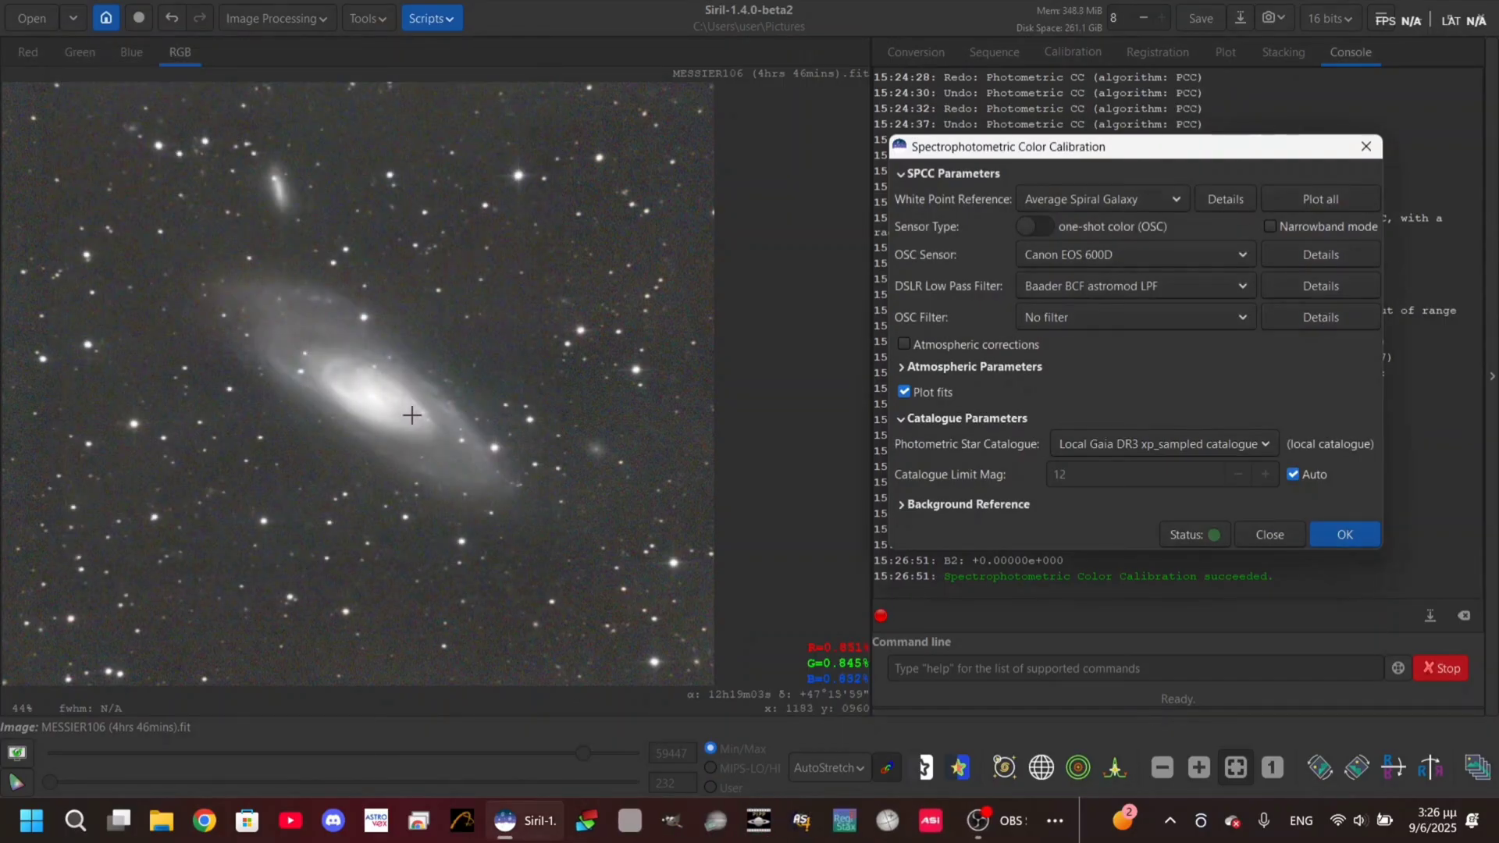
scroll(395, 423, "up", 3)
scroll(394, 423, "down", 4)
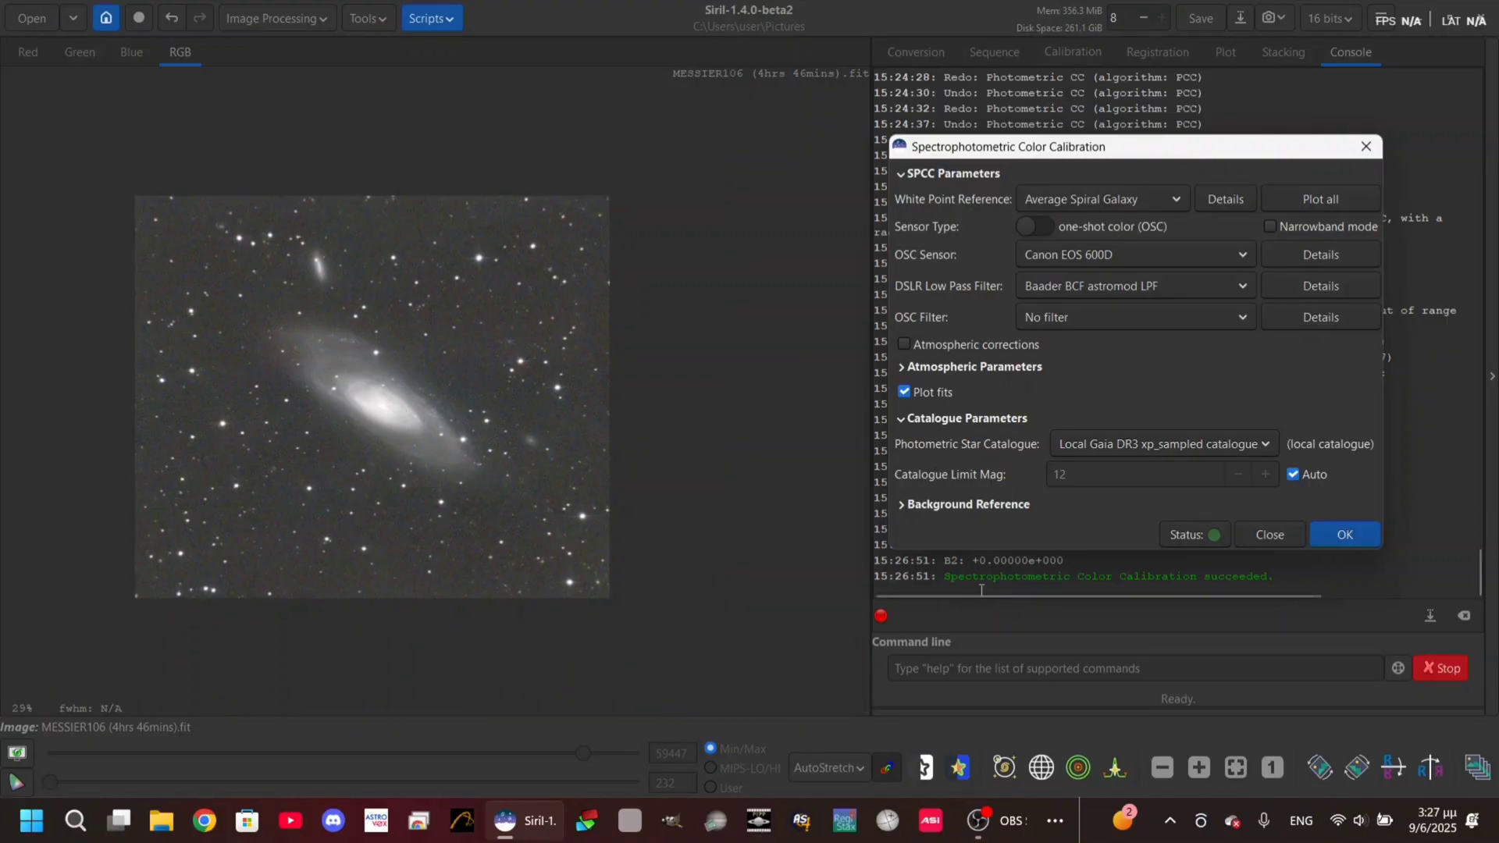
left_click(1225, 773)
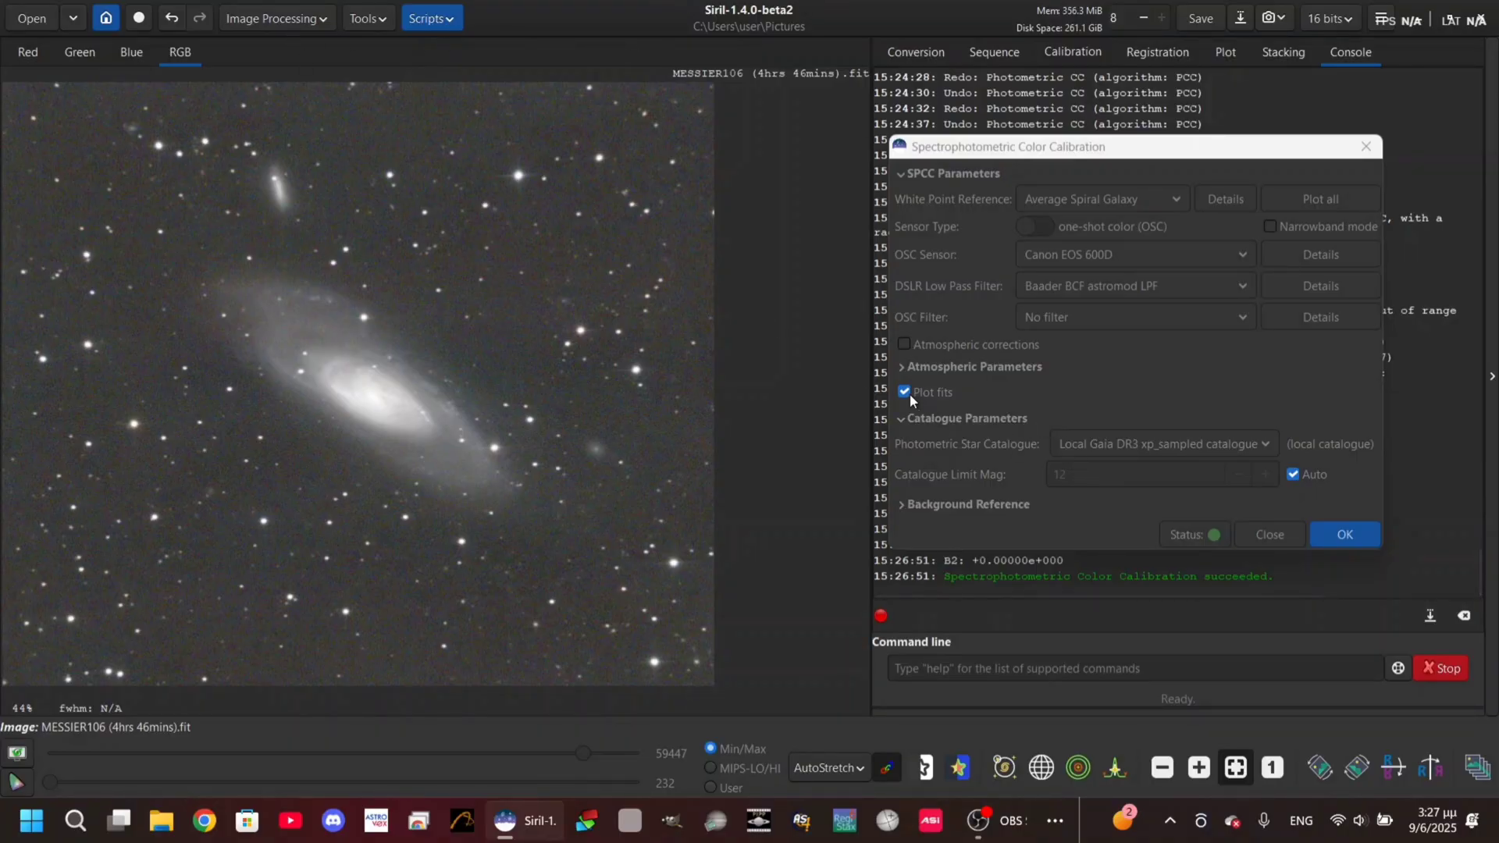
Step: Rerun spectrophotometric color calibration and dismiss both resulting white balance plot windows
left_click(1326, 523)
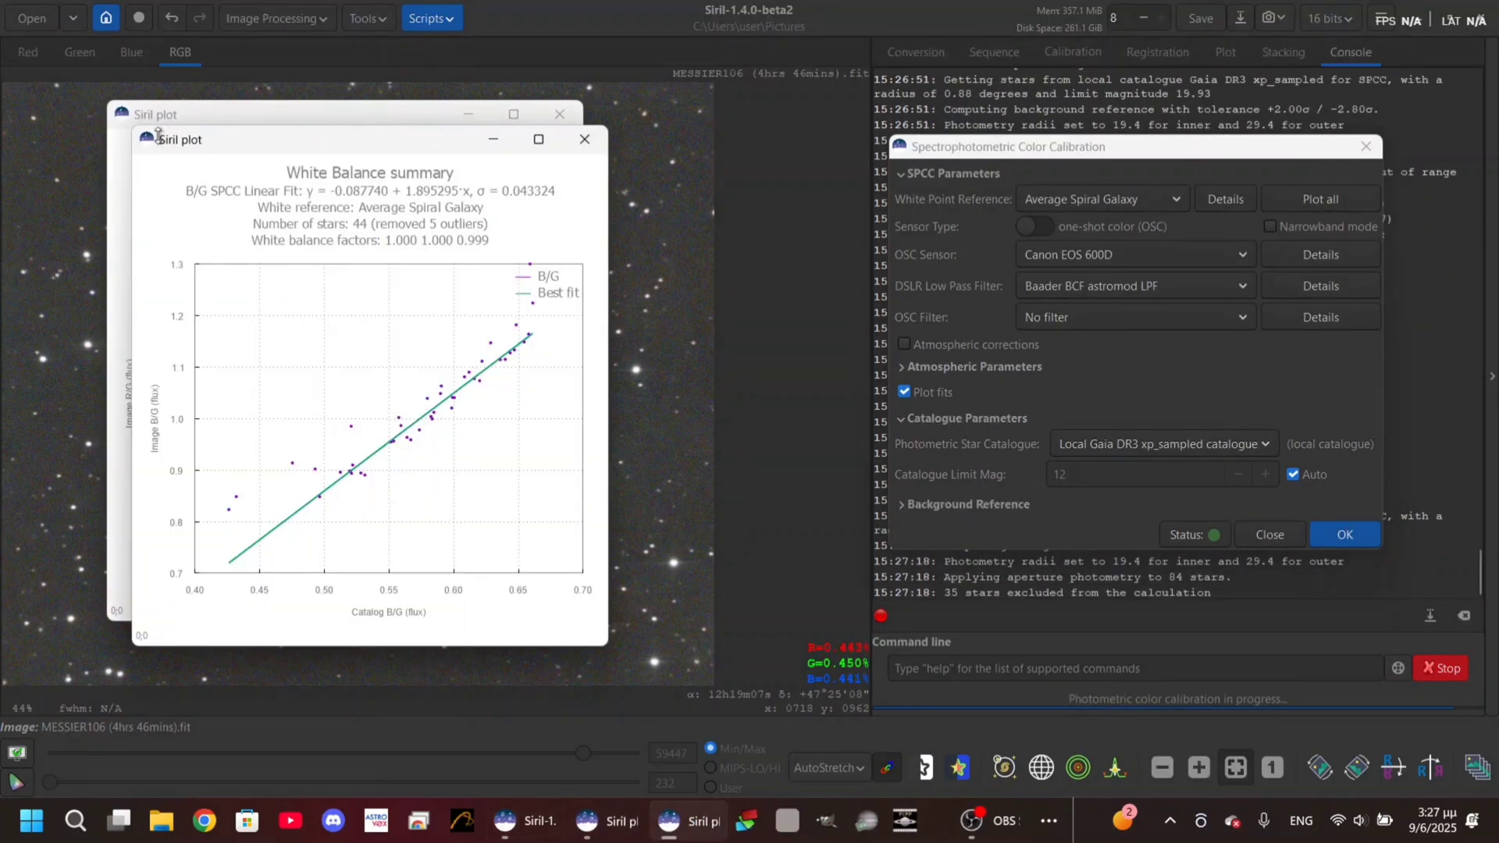
left_click(584, 139)
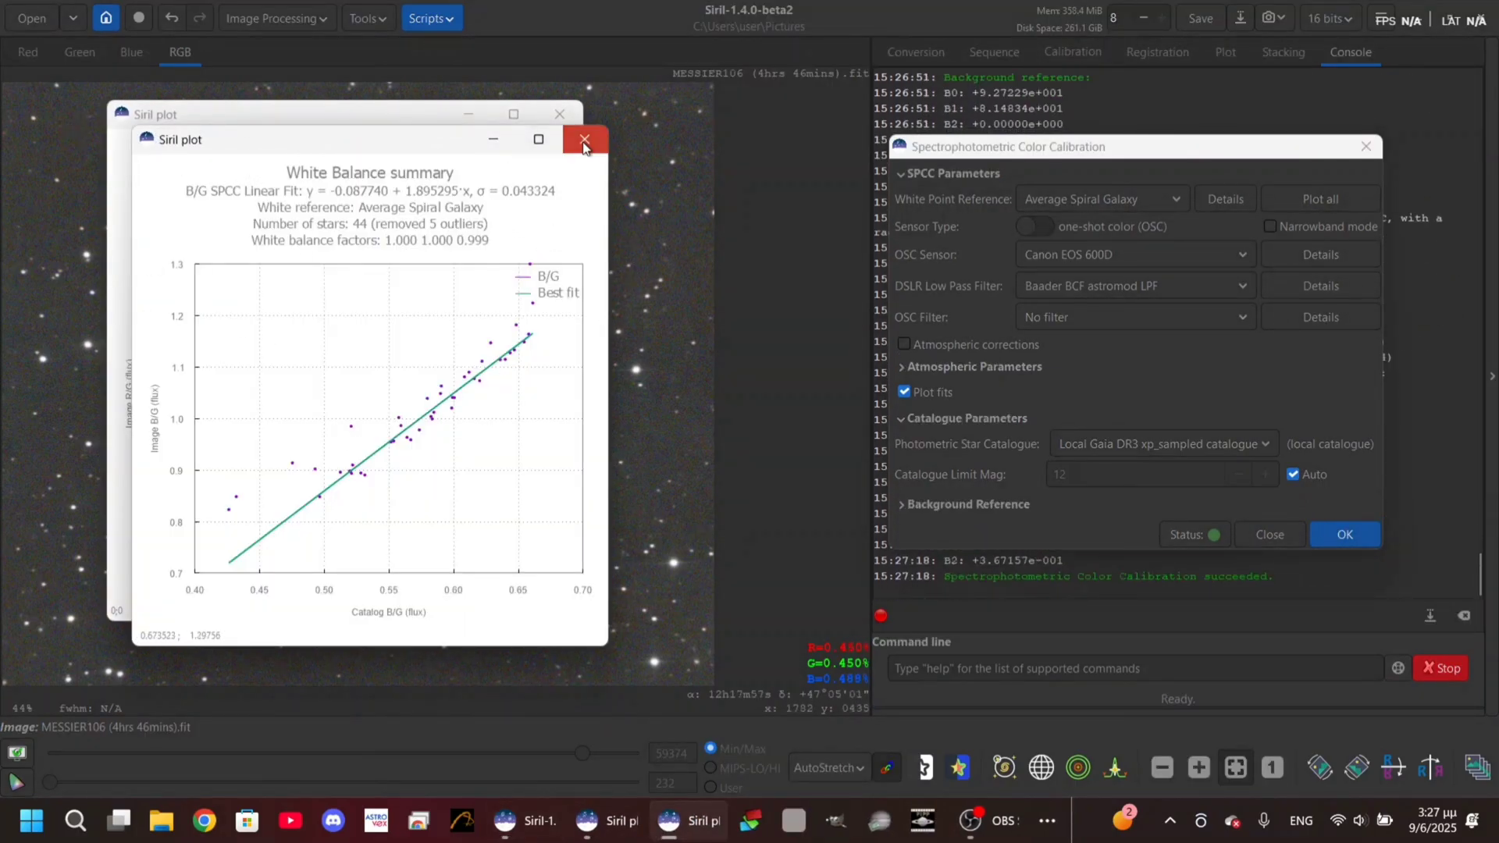
left_click(559, 114)
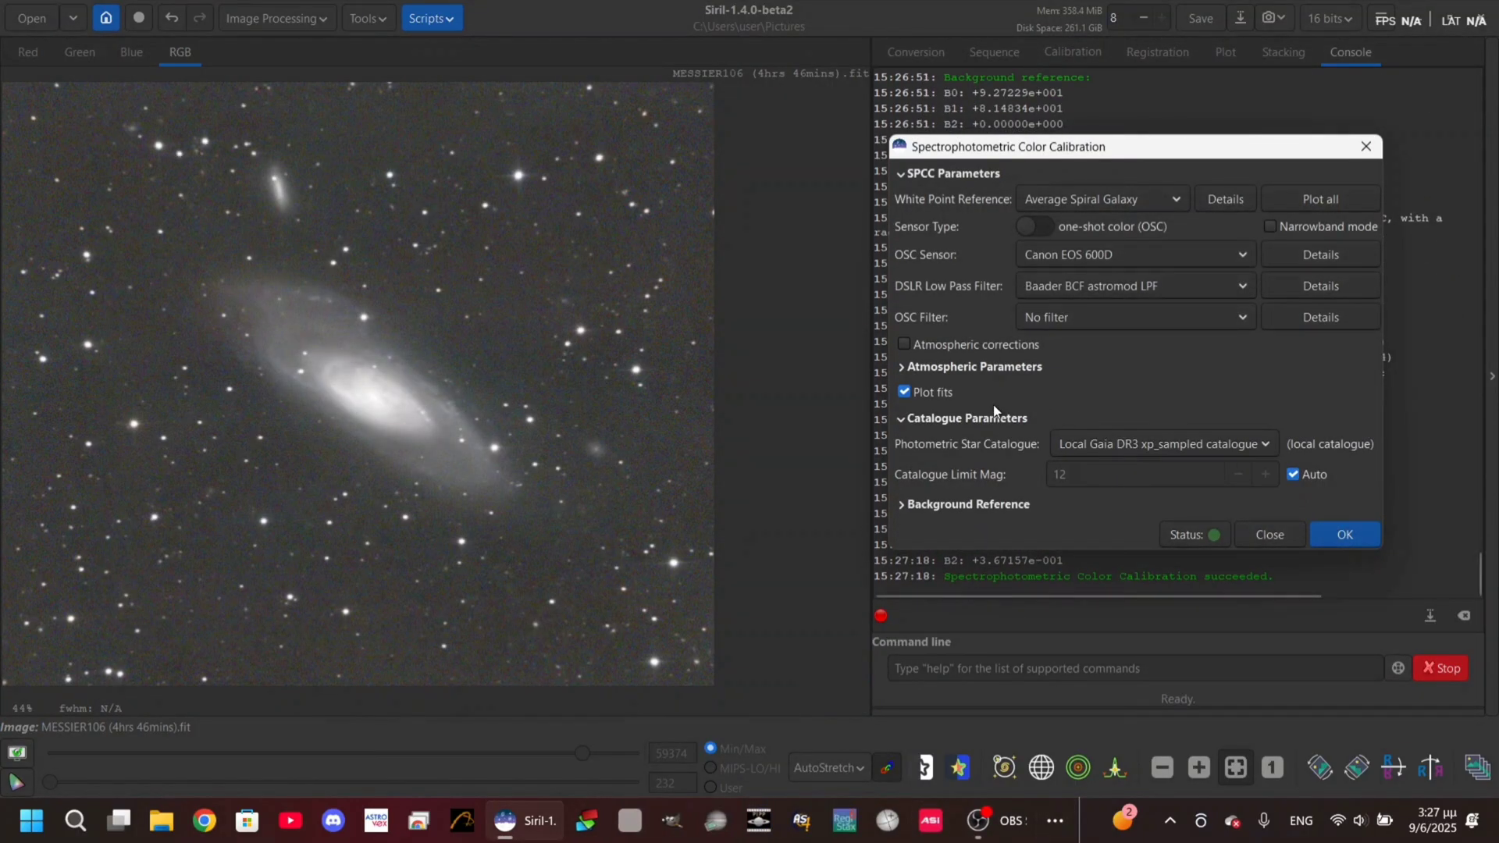
Step: Run the calibration once more with Plot fits disabled, then close the SPCC dialog
left_click(904, 393)
left_click(1345, 534)
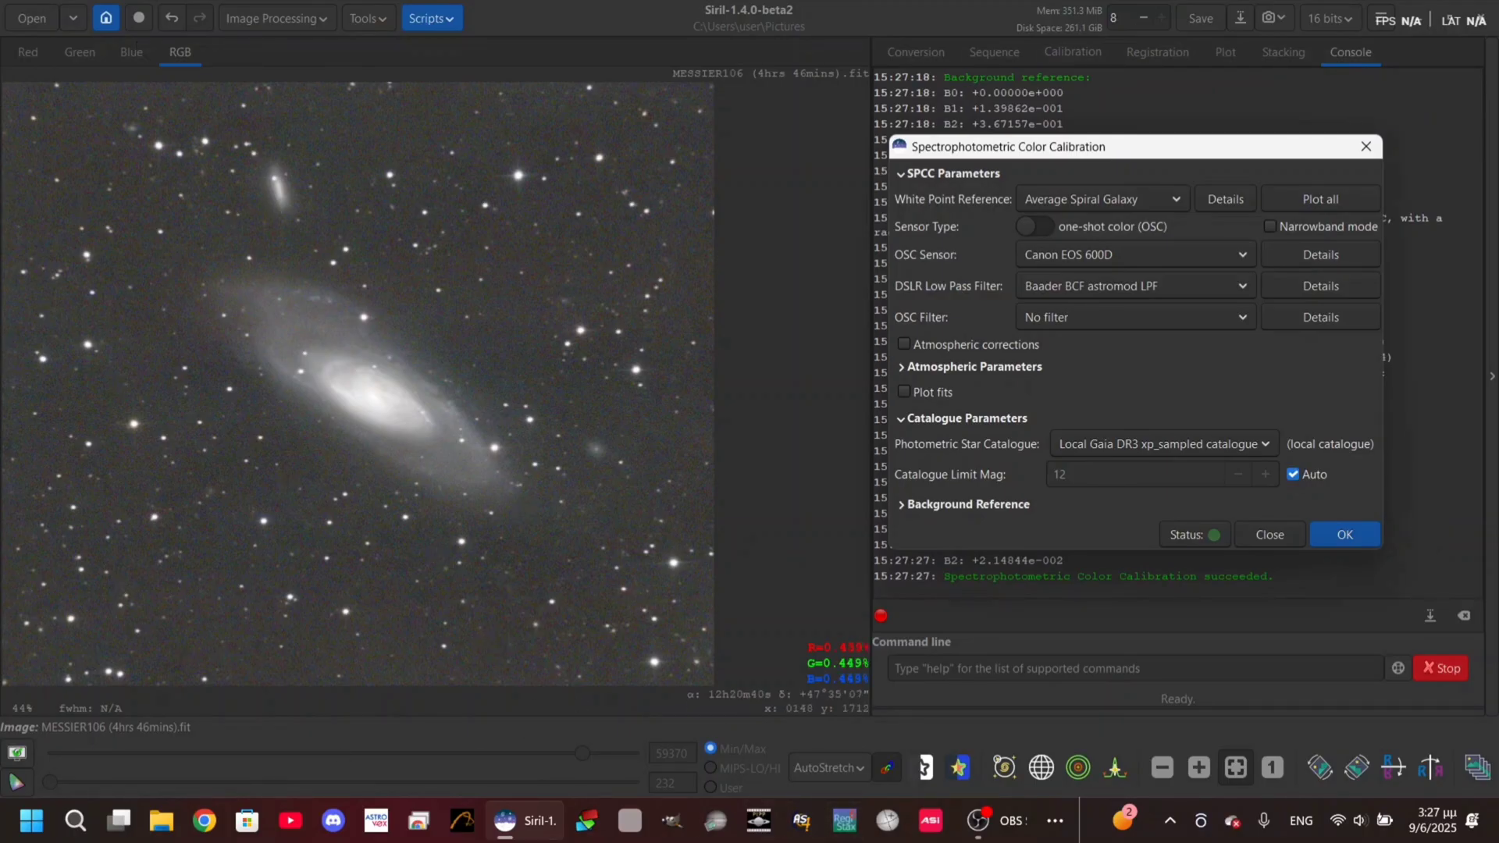
left_click(1270, 534)
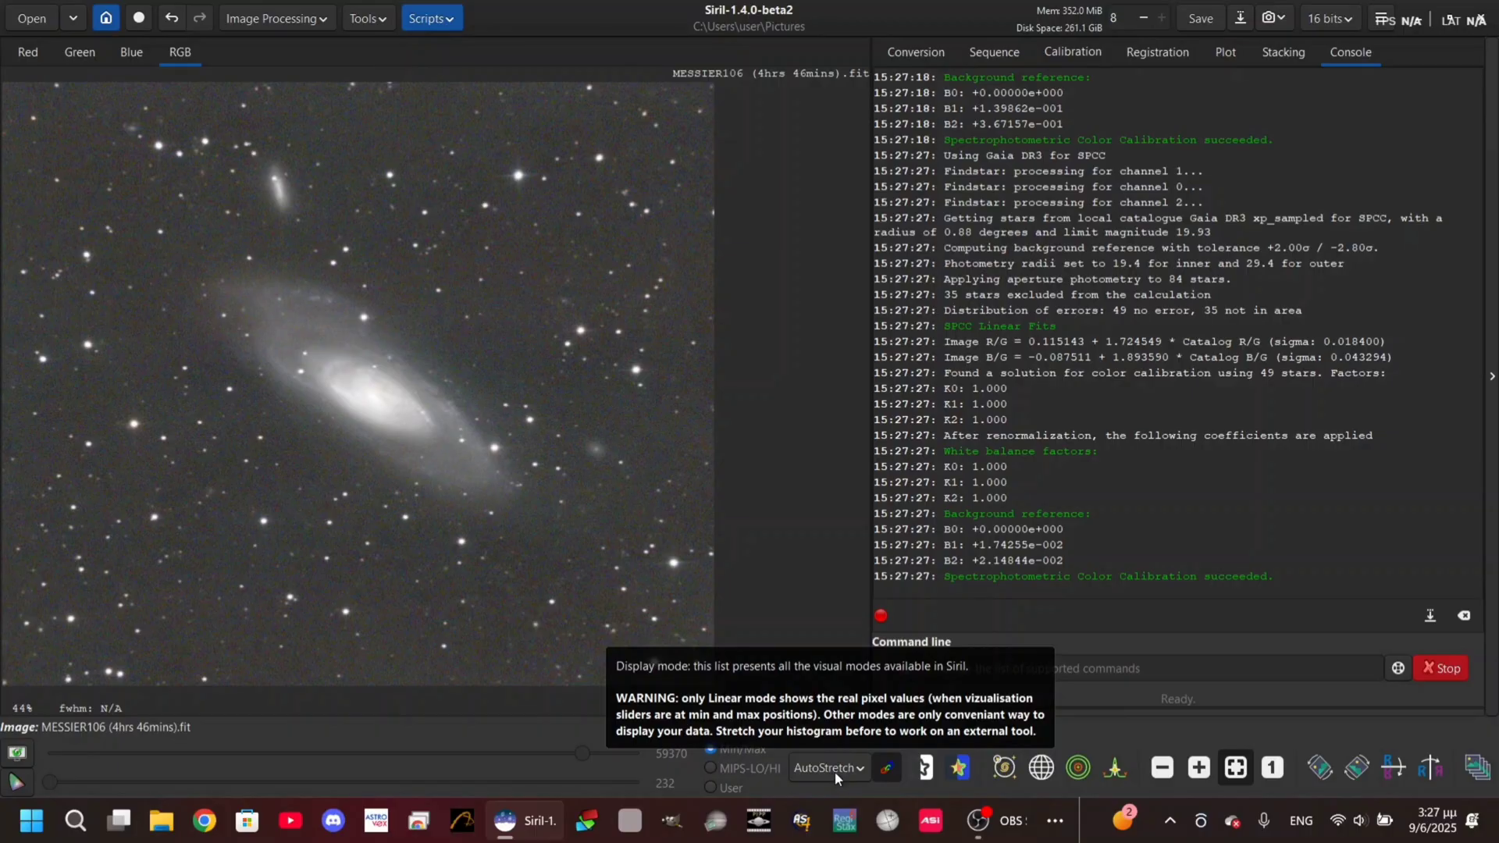
Step: Expand the AutoStretch dropdown to list Linear, Logarithm, Square root and other display modes
left_click(835, 771)
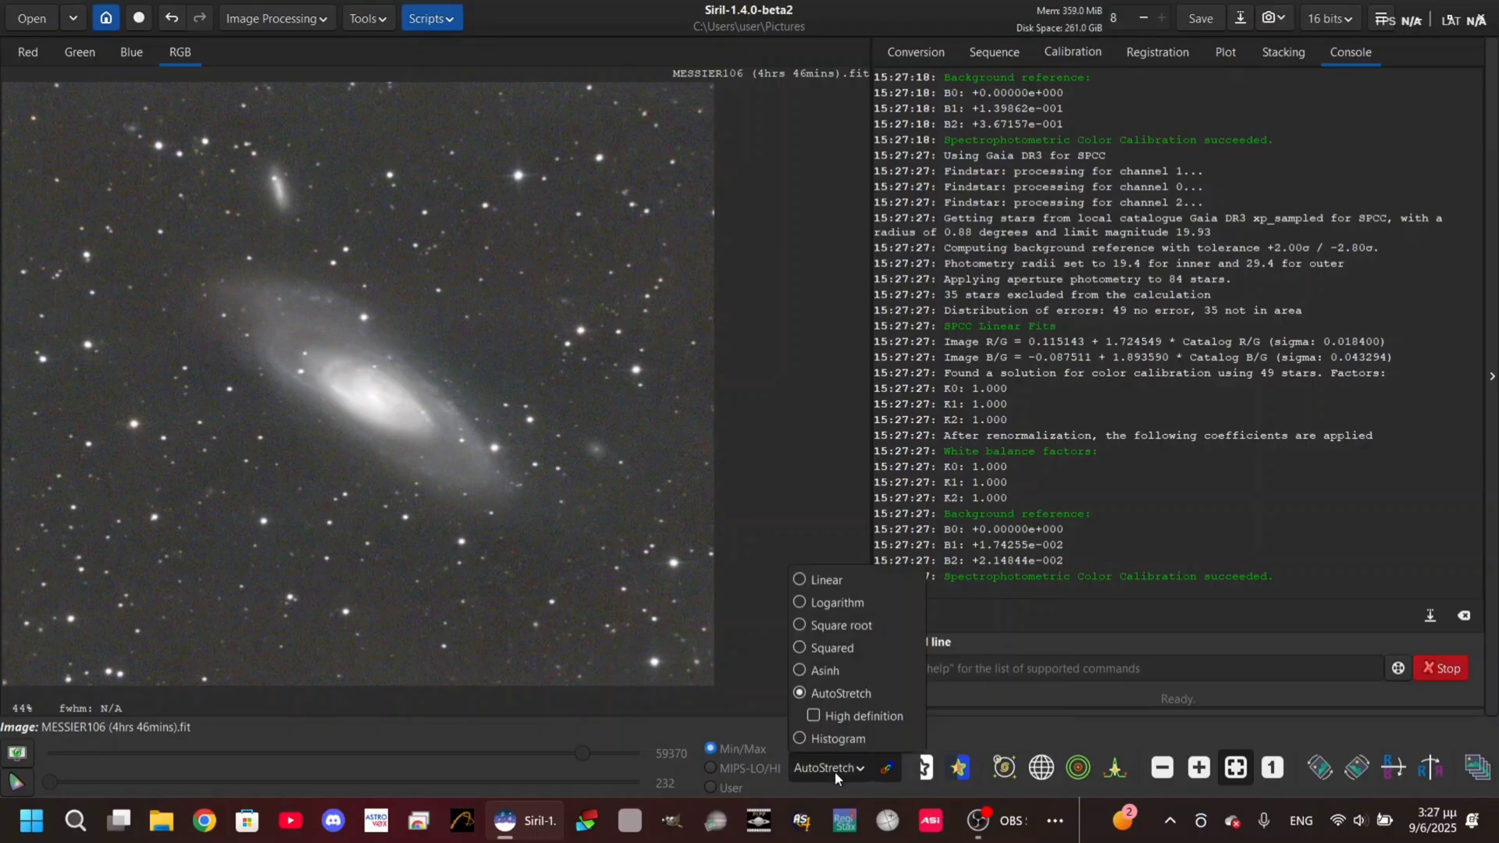